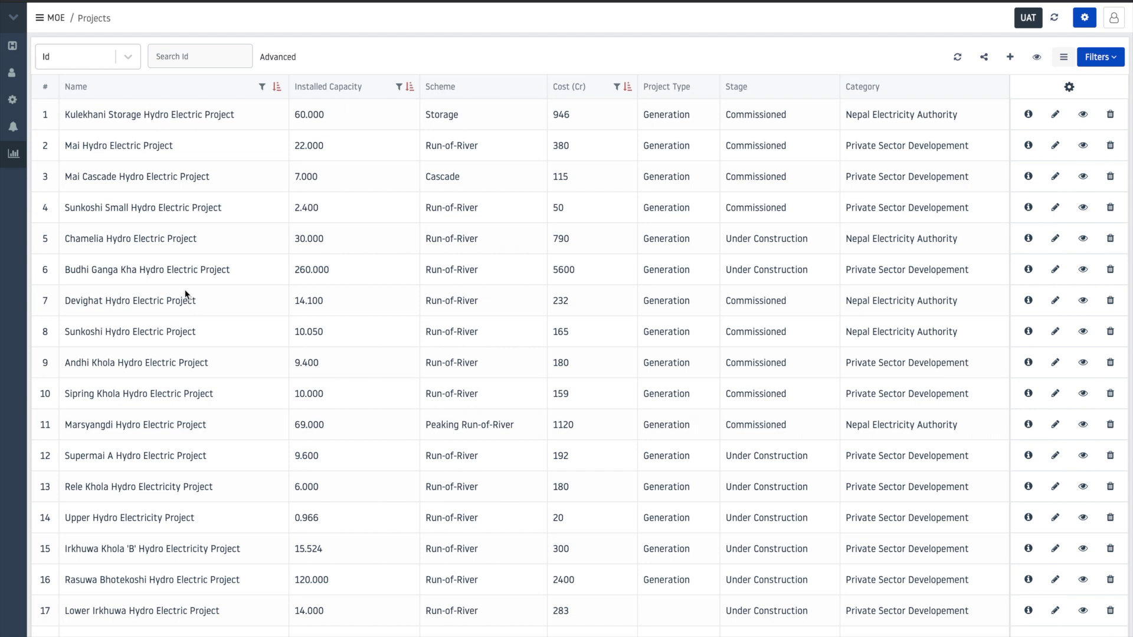
# Find the Lookup Types list by searching for "look" and review its lookup categories
pyautogui.click(10, 161)
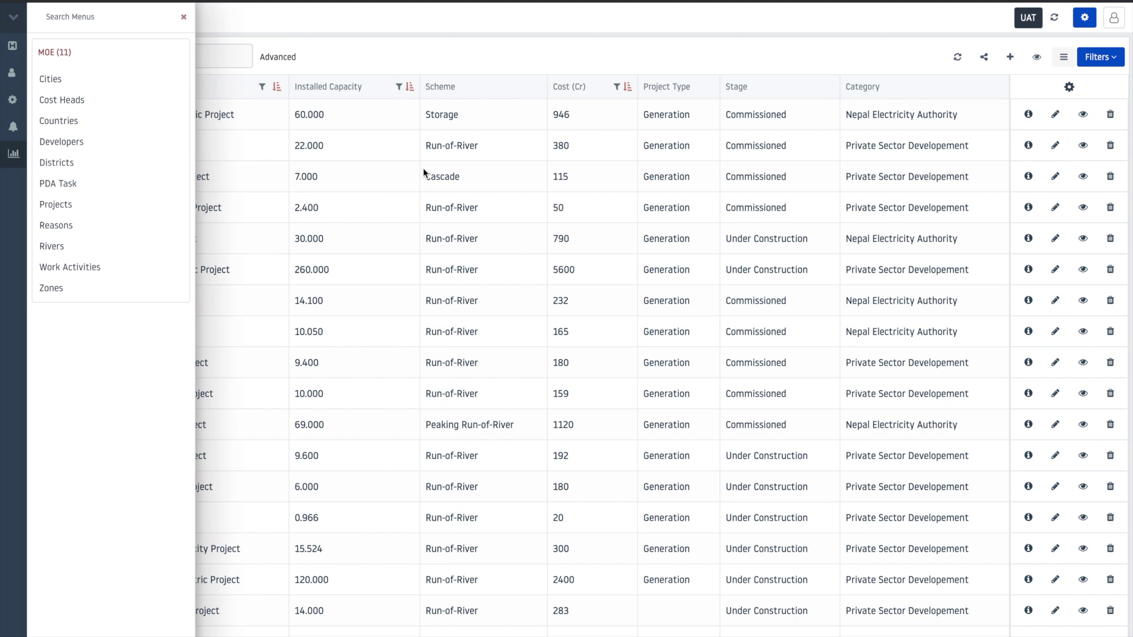
pyautogui.hotkey('ctrl', 'k')
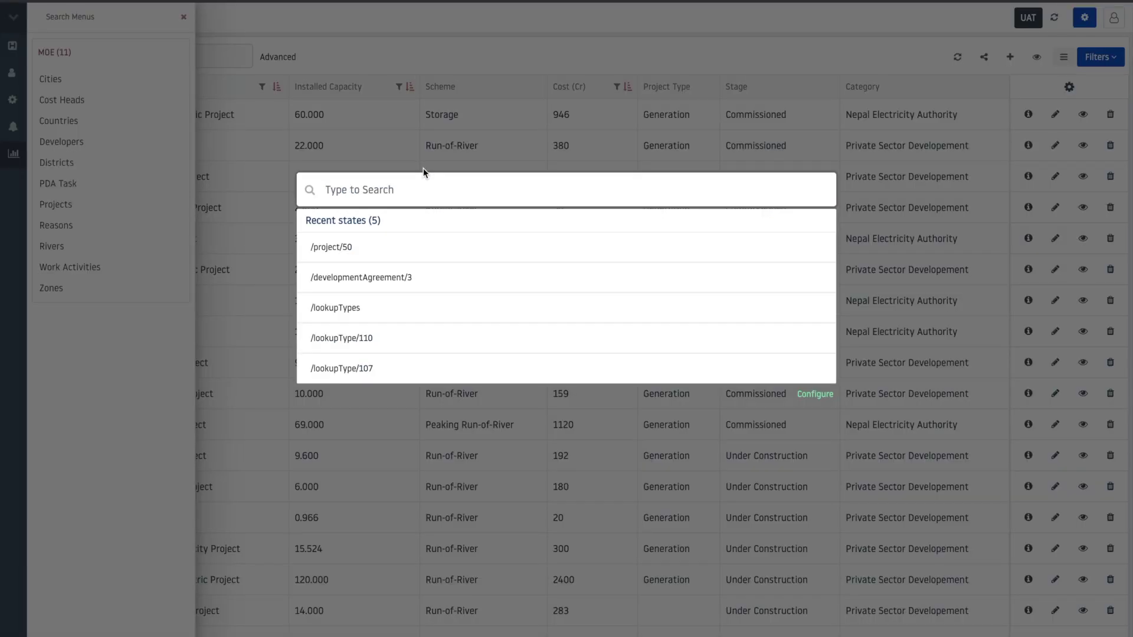
pyautogui.write('look')
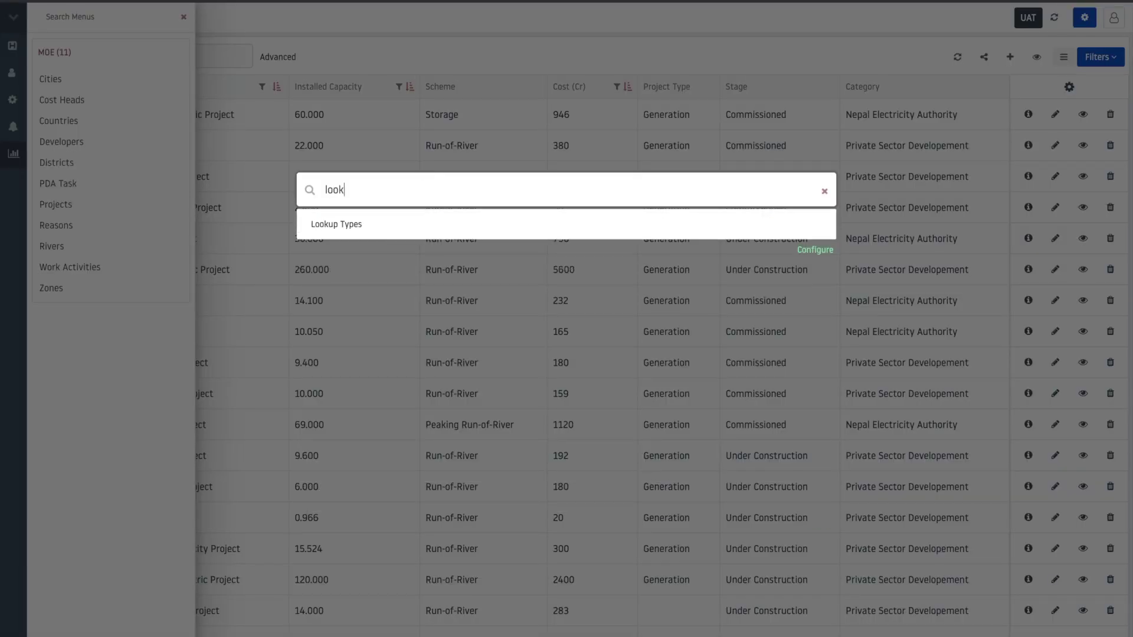
pyautogui.click(376, 225)
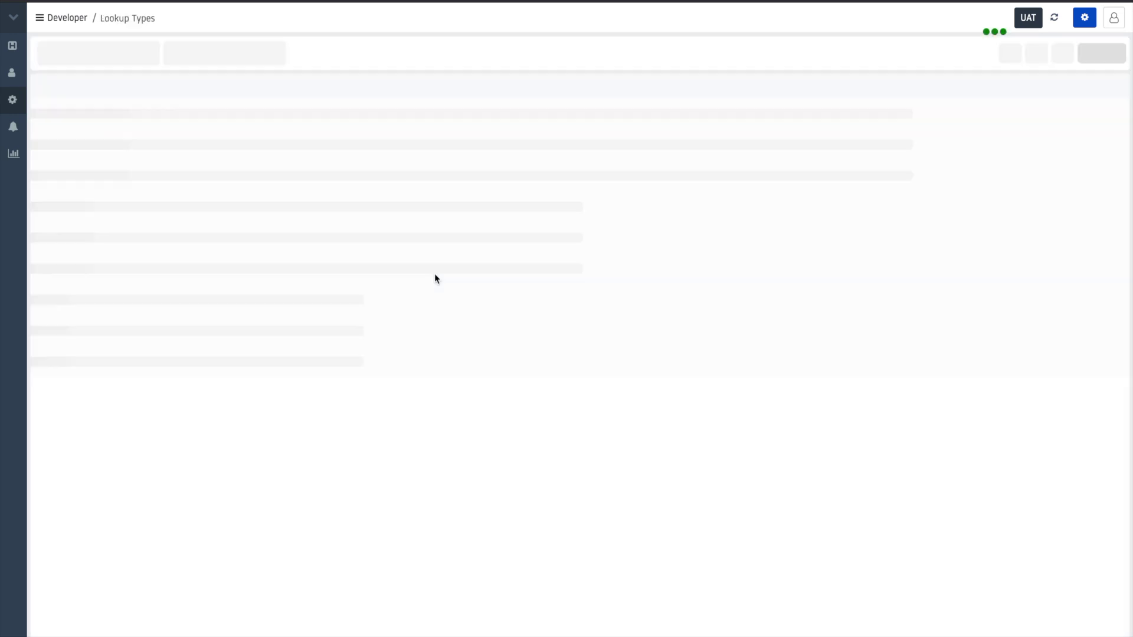
pyautogui.scroll(-2, 435, 274)
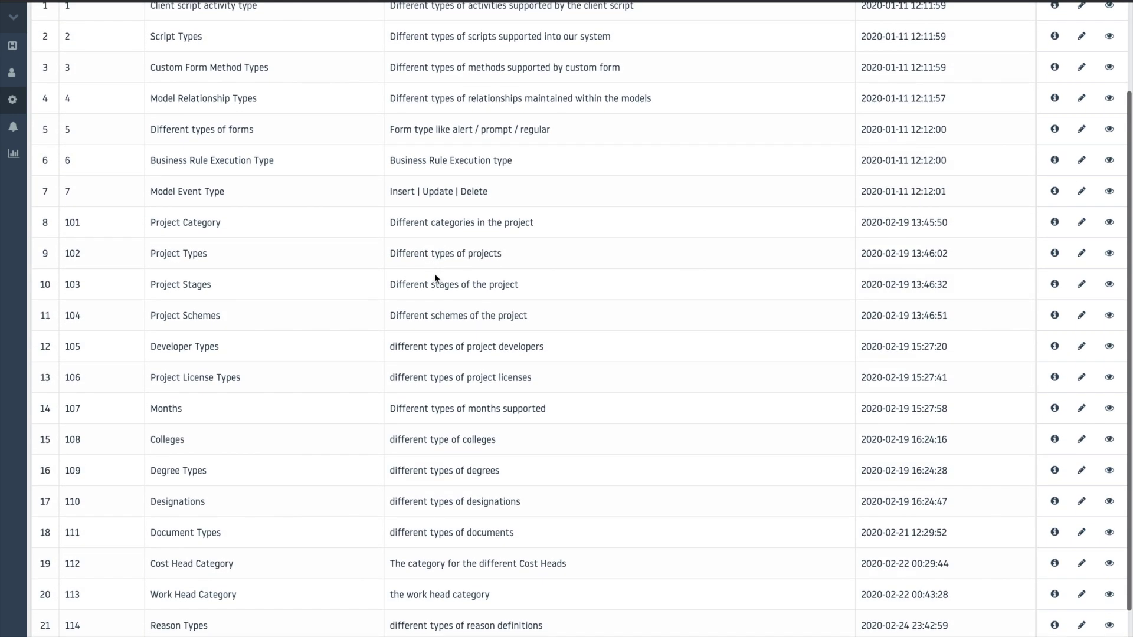
pyautogui.scroll(-1, 434, 273)
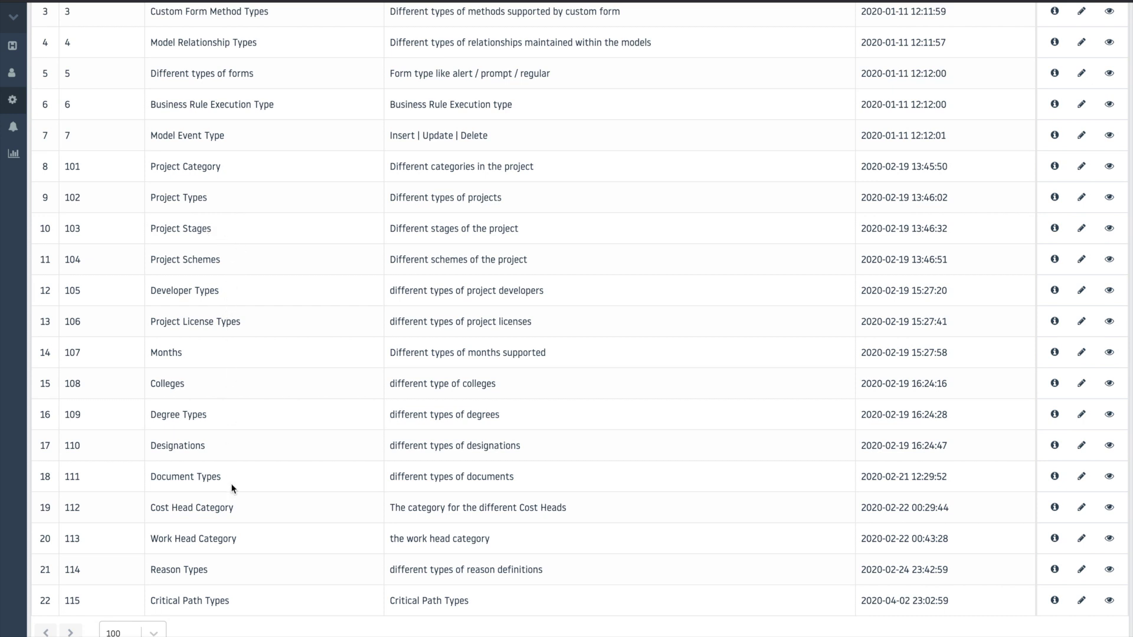
pyautogui.scroll(1, 233, 488)
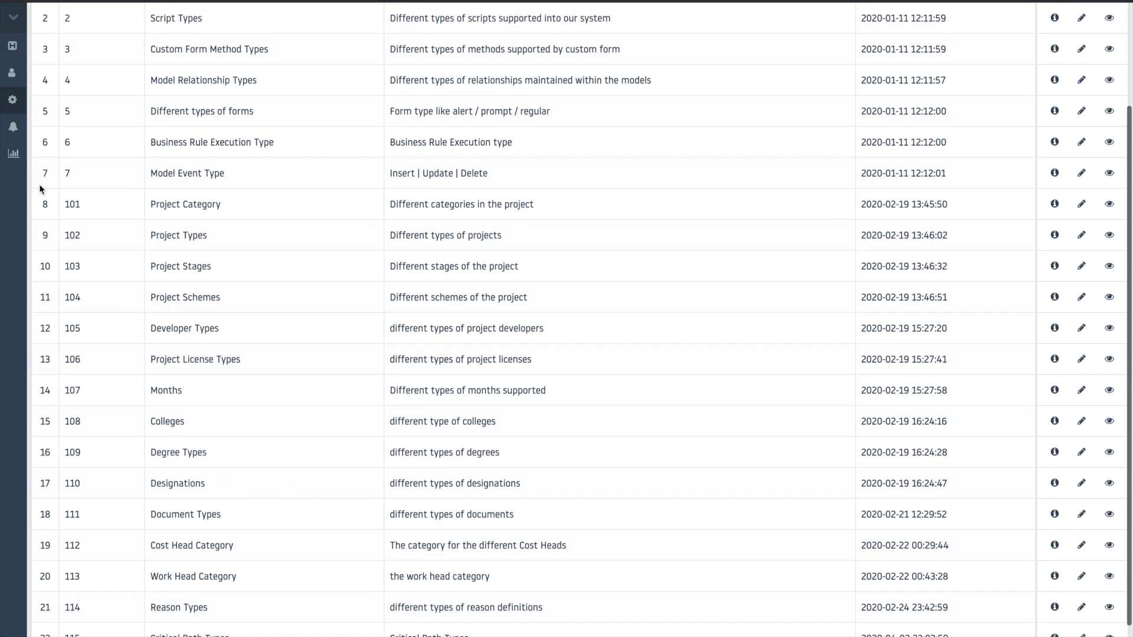
# Return to the Projects list, filter it by the name "lower" and open the Lower Manang Marsyangdi Hydroelectric Project's details
pyautogui.click(16, 55)
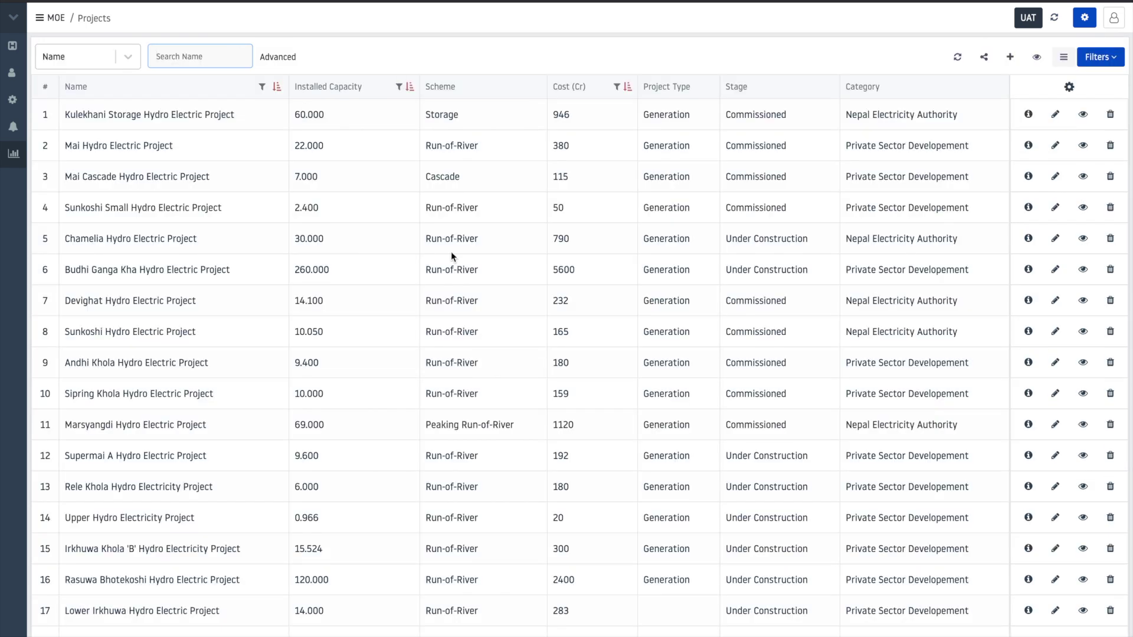
pyautogui.scroll(-2, 517, 307)
pyautogui.scroll(3, 517, 306)
pyautogui.write('lower')
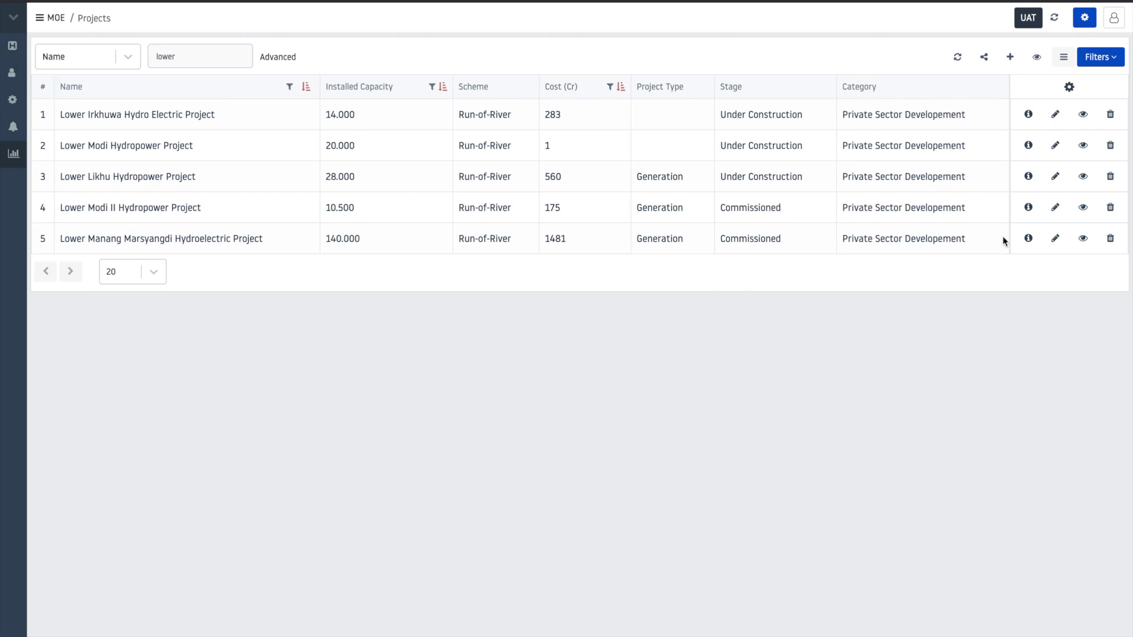
pyautogui.click(1028, 238)
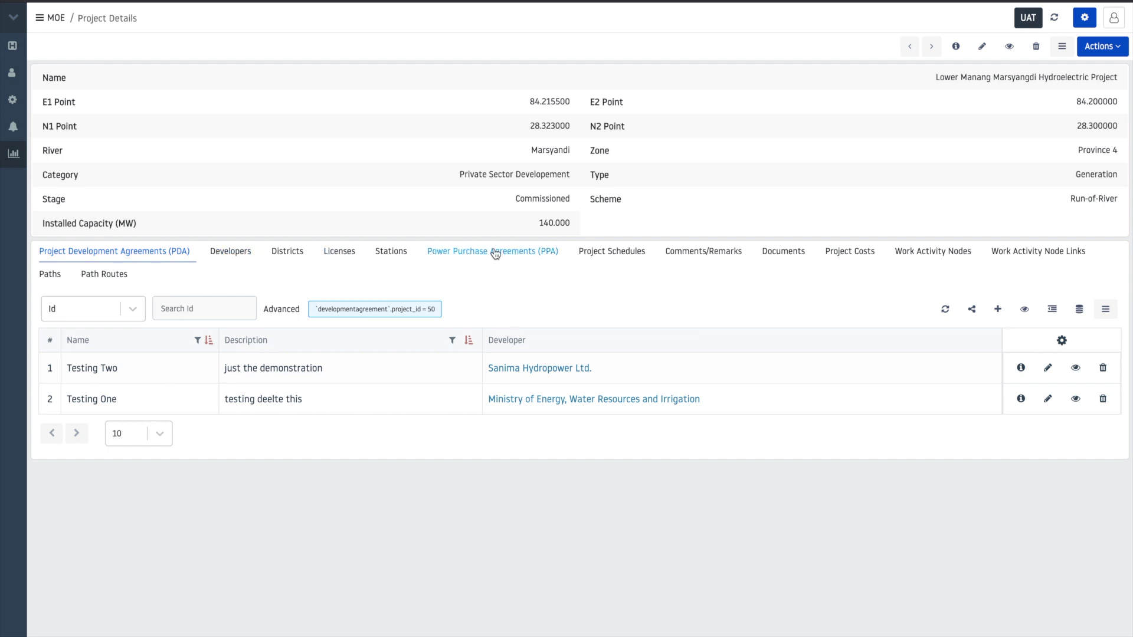
# Open the project's schedules and examine the equation, duration, deviation and start and end date columns of its work activities
pyautogui.click(629, 260)
pyautogui.scroll(-3, 700, 379)
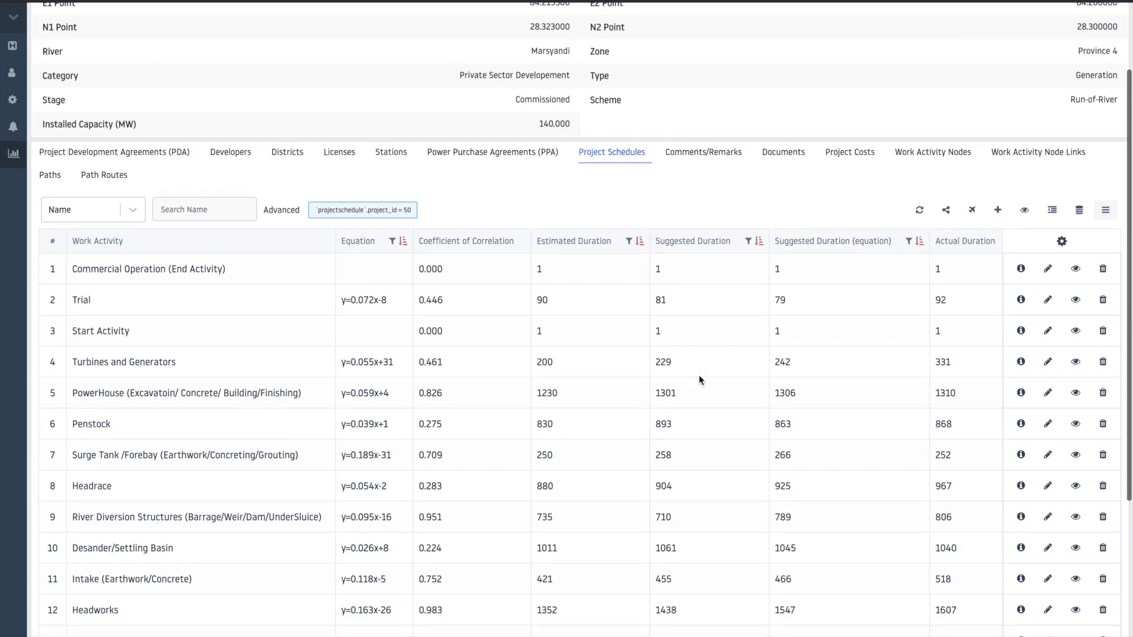
pyautogui.scroll(-1, 700, 378)
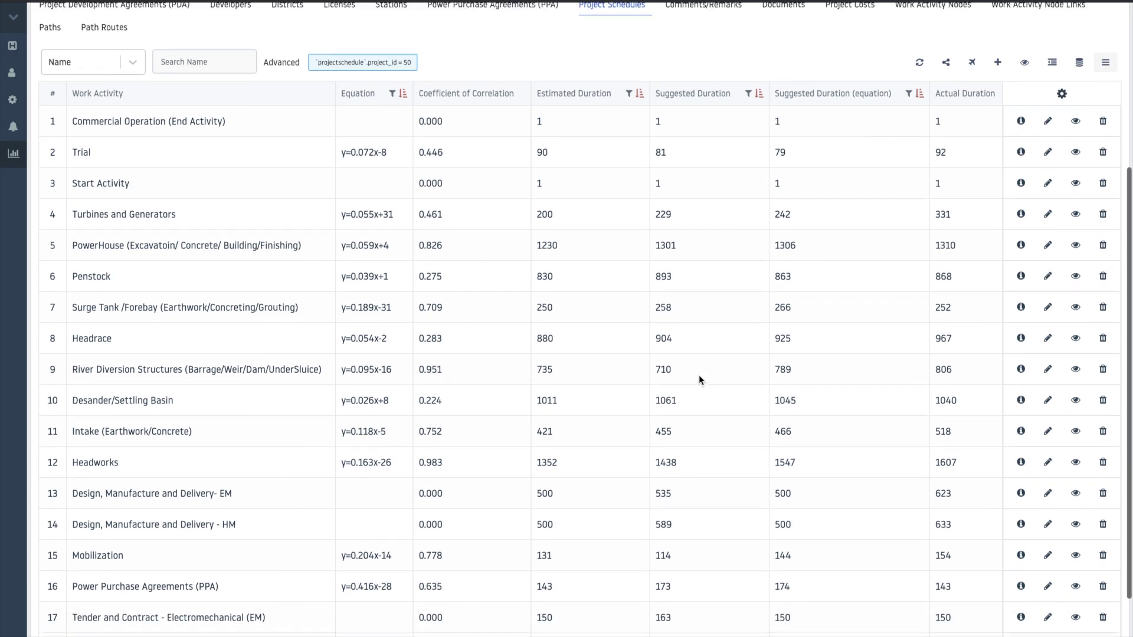
pyautogui.hscroll(5, 699, 374)
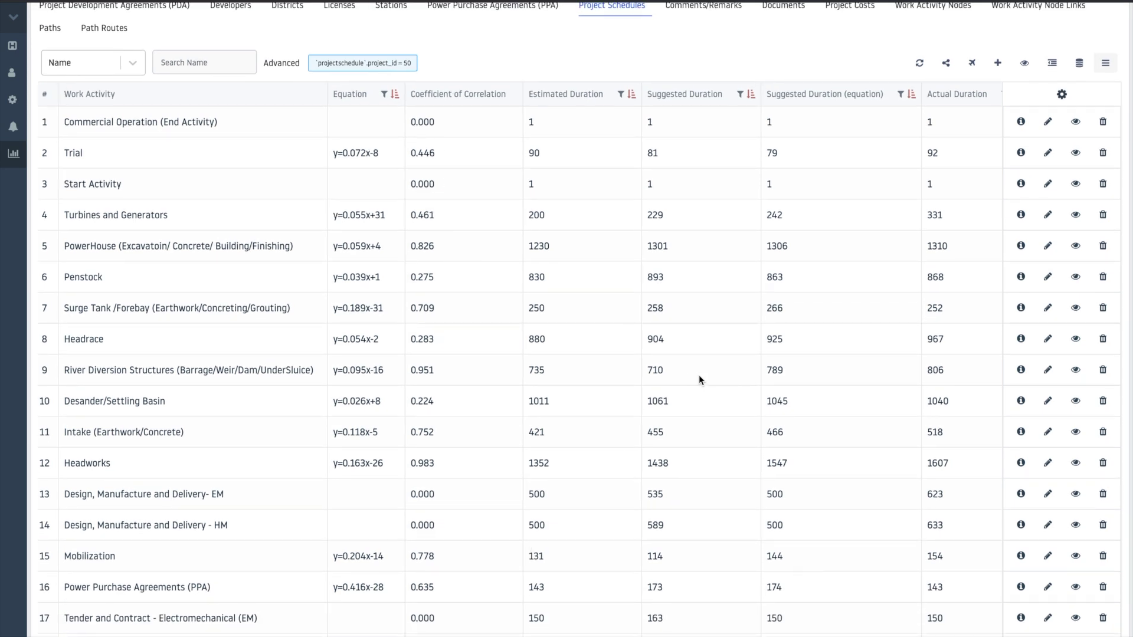
pyautogui.hscroll(15, 699, 379)
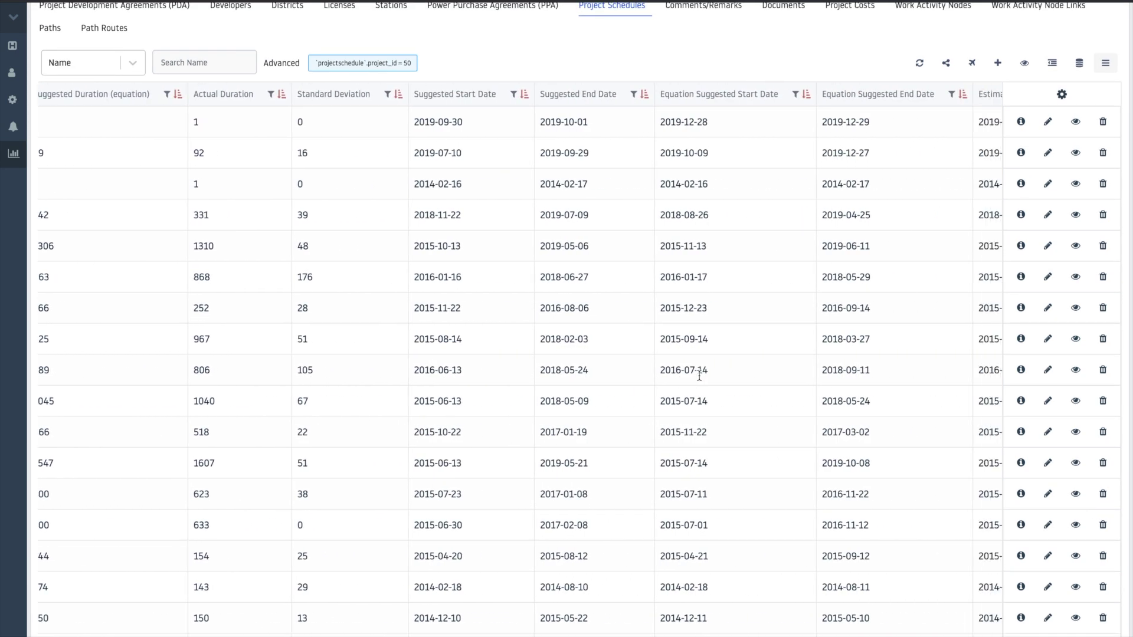
pyautogui.scroll(4, 699, 379)
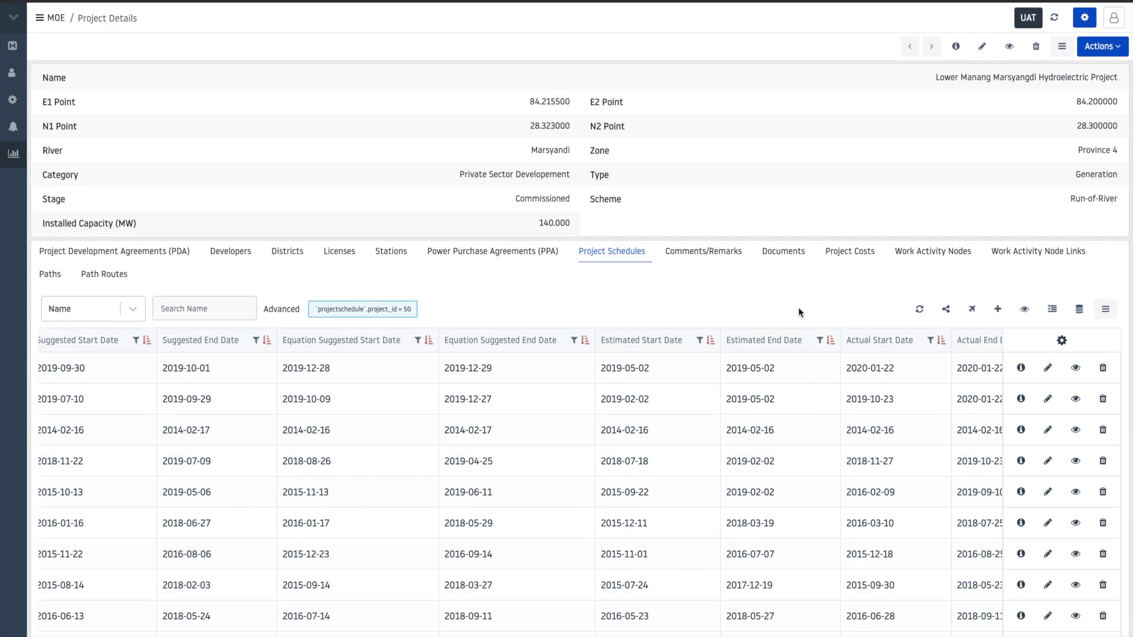
pyautogui.scroll(-3, 823, 398)
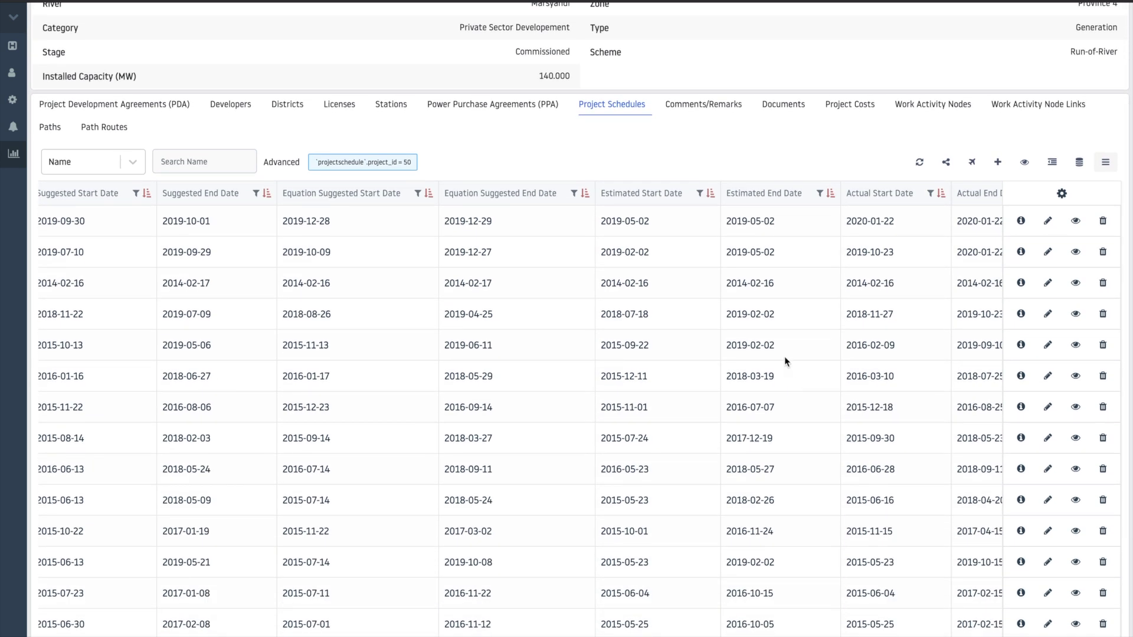
pyautogui.hscroll(-10, 785, 357)
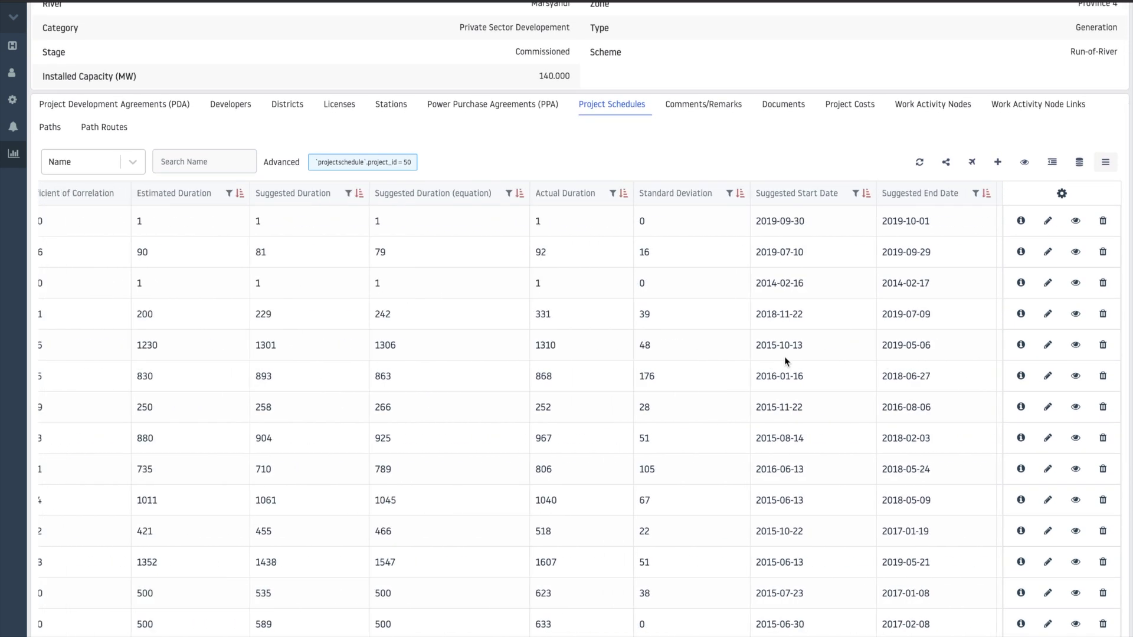
pyautogui.hscroll(-5, 784, 356)
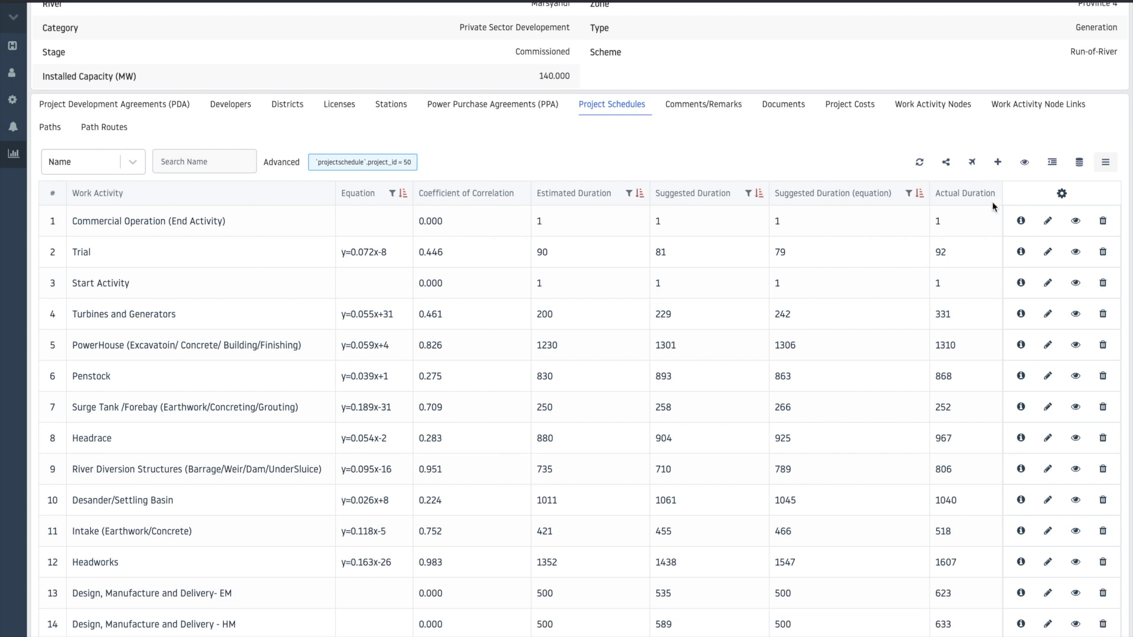
# Start a new project schedule with the work activity "Field investigation including Test Audit Excavation" and discard it
pyautogui.click(998, 163)
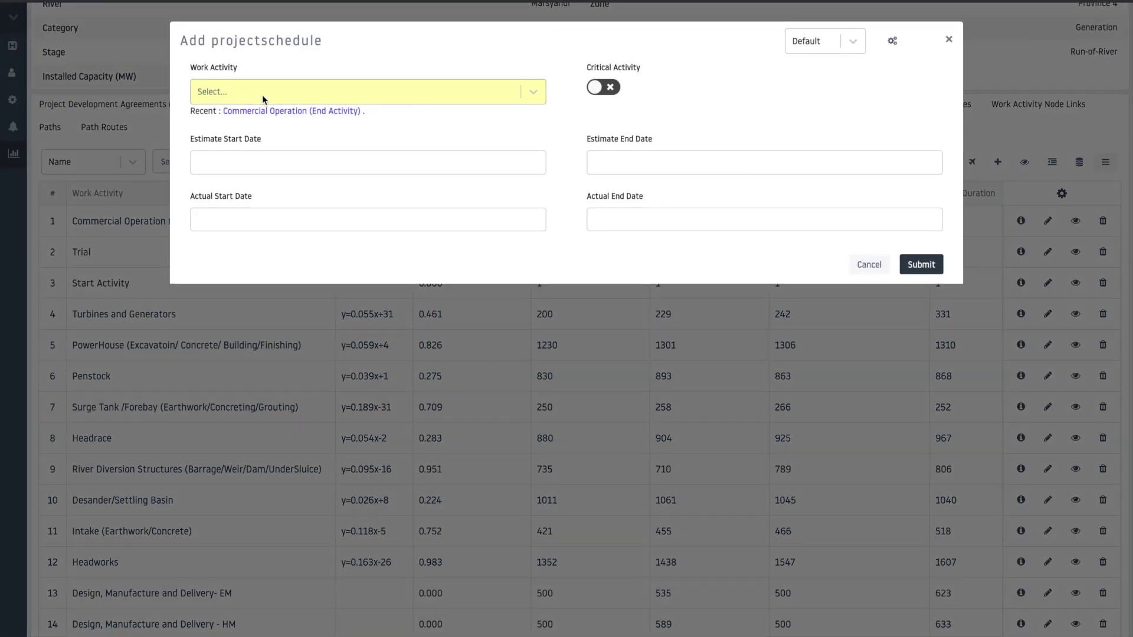
pyautogui.click(222, 90)
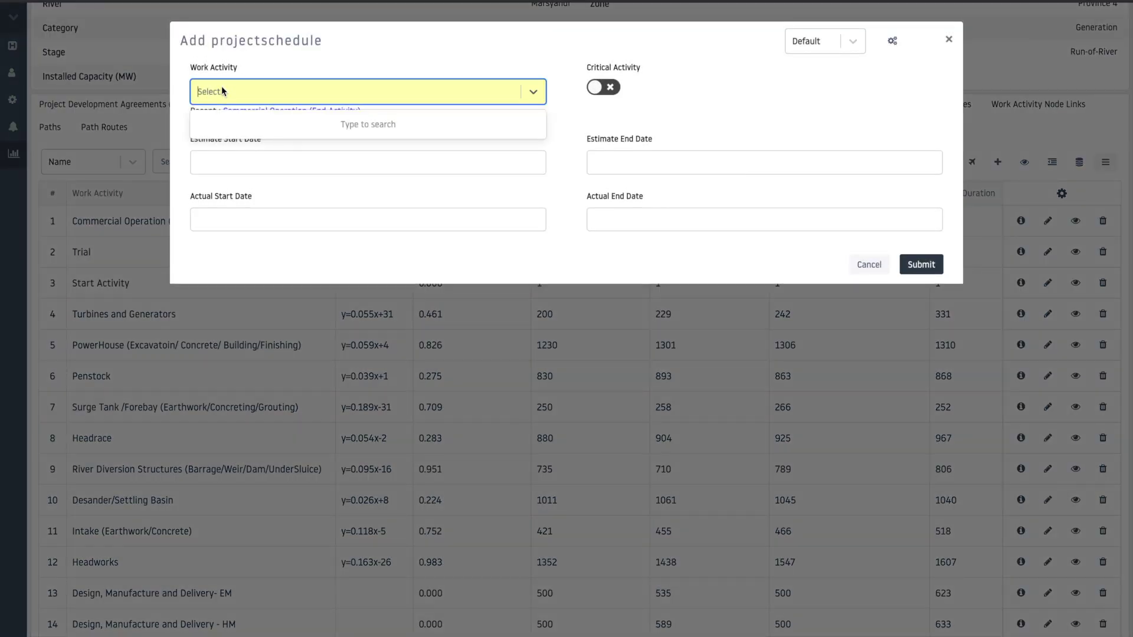
pyautogui.write('sa')
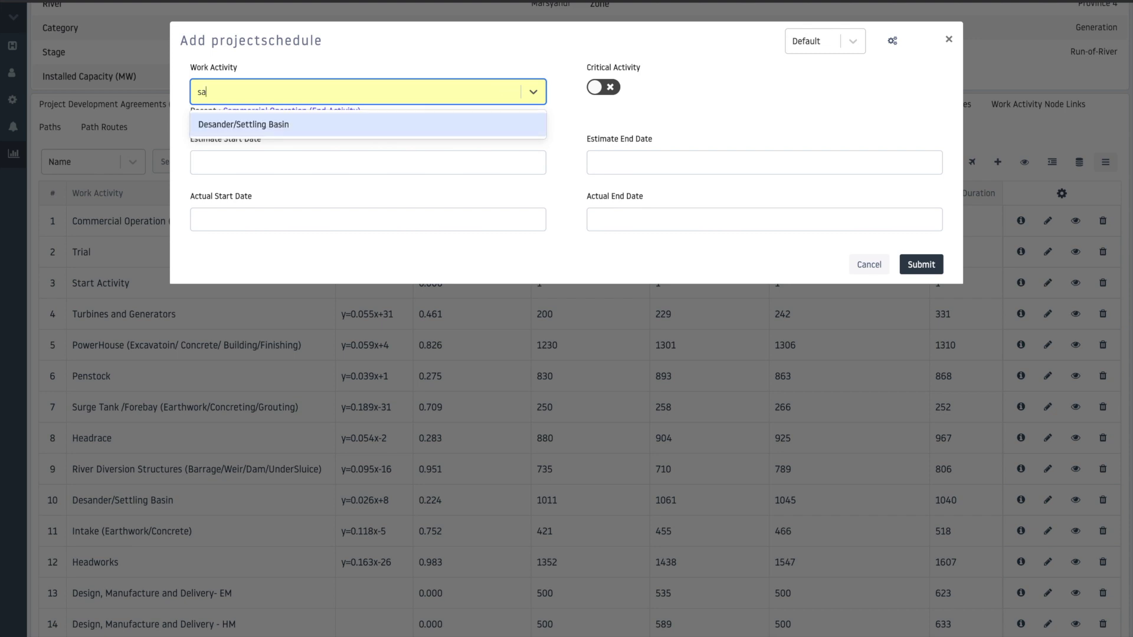
pyautogui.press('BackSpace')
pyautogui.press('BackSpace')
pyautogui.write('a')
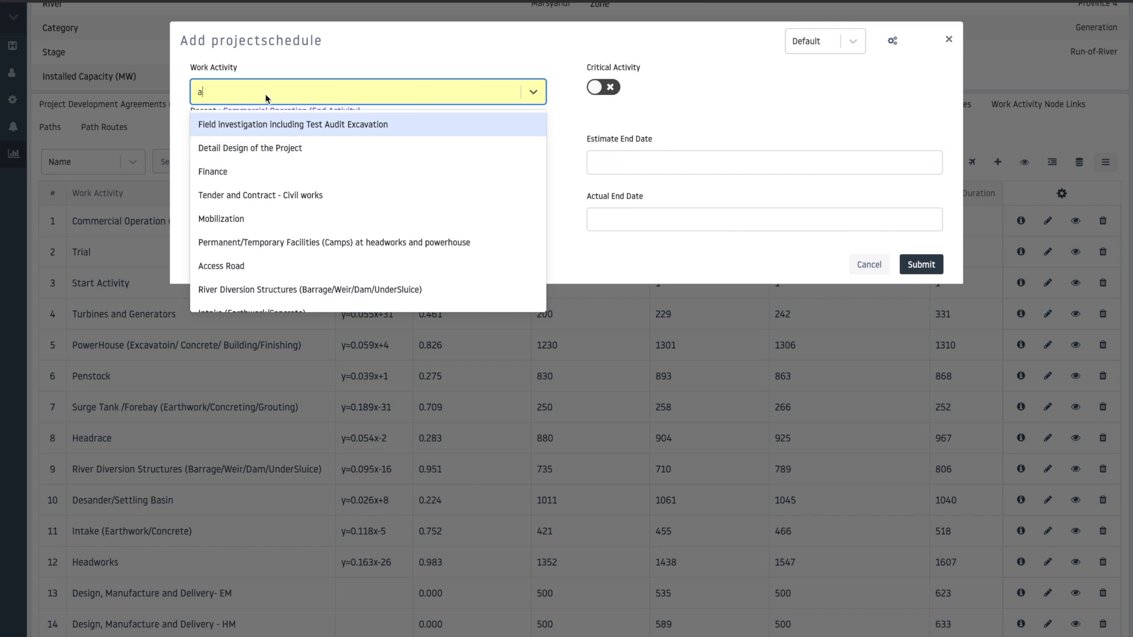
pyautogui.press('BackSpace')
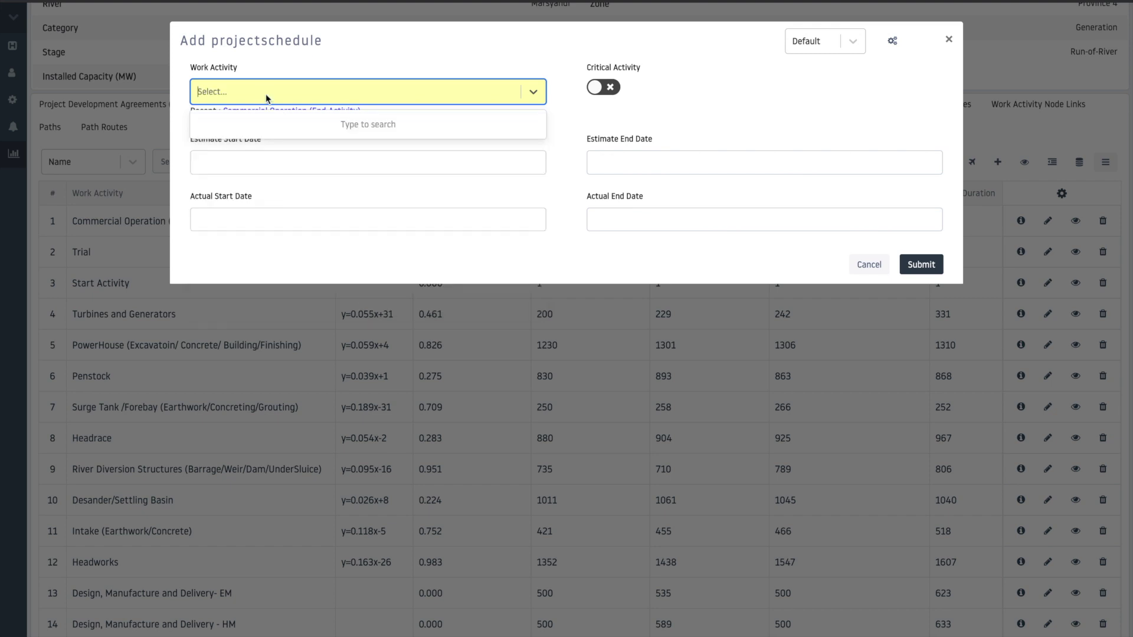
pyautogui.write('s')
pyautogui.click(300, 124)
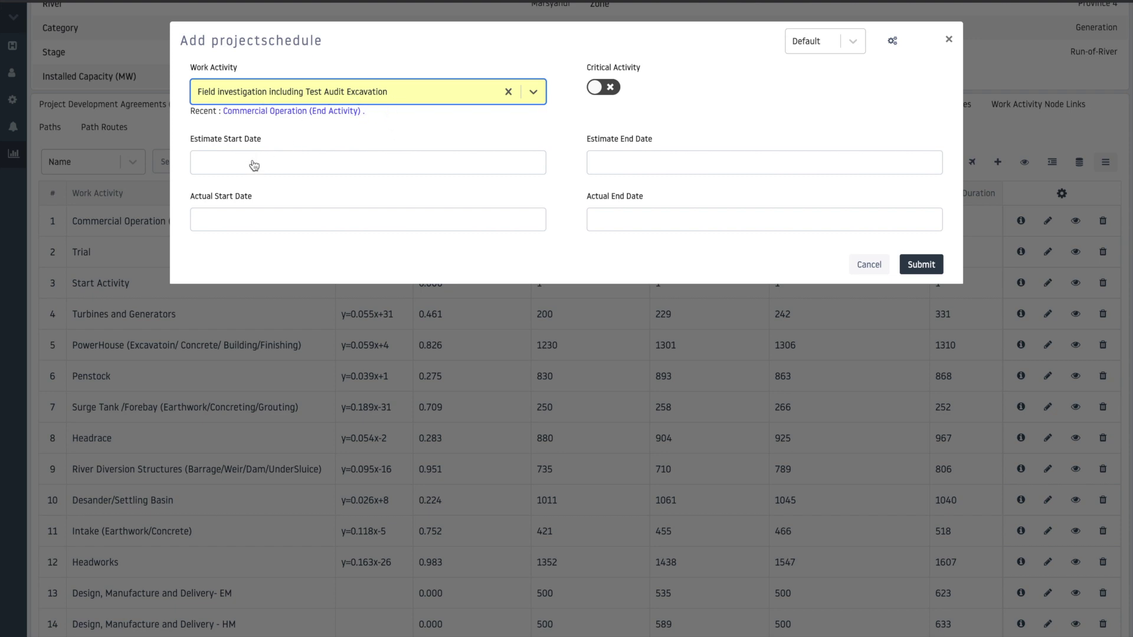
pyautogui.click(873, 267)
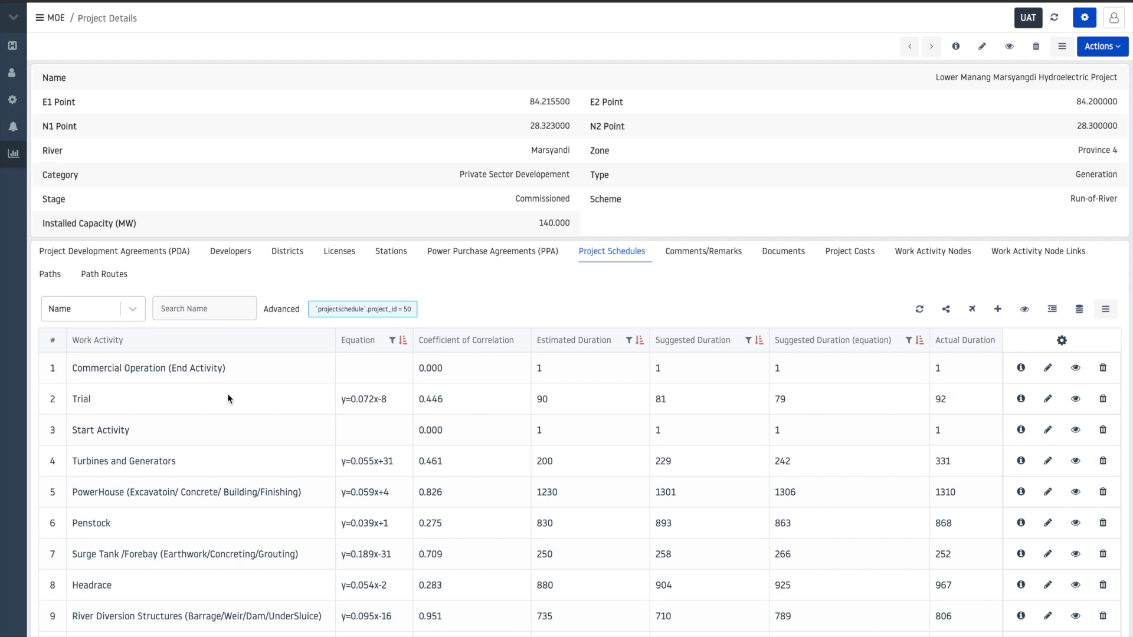
# Sort the project schedules by Equation in ascending order and open the details of the Desander/Settling Basin activity
pyautogui.scroll(-4, 144, 428)
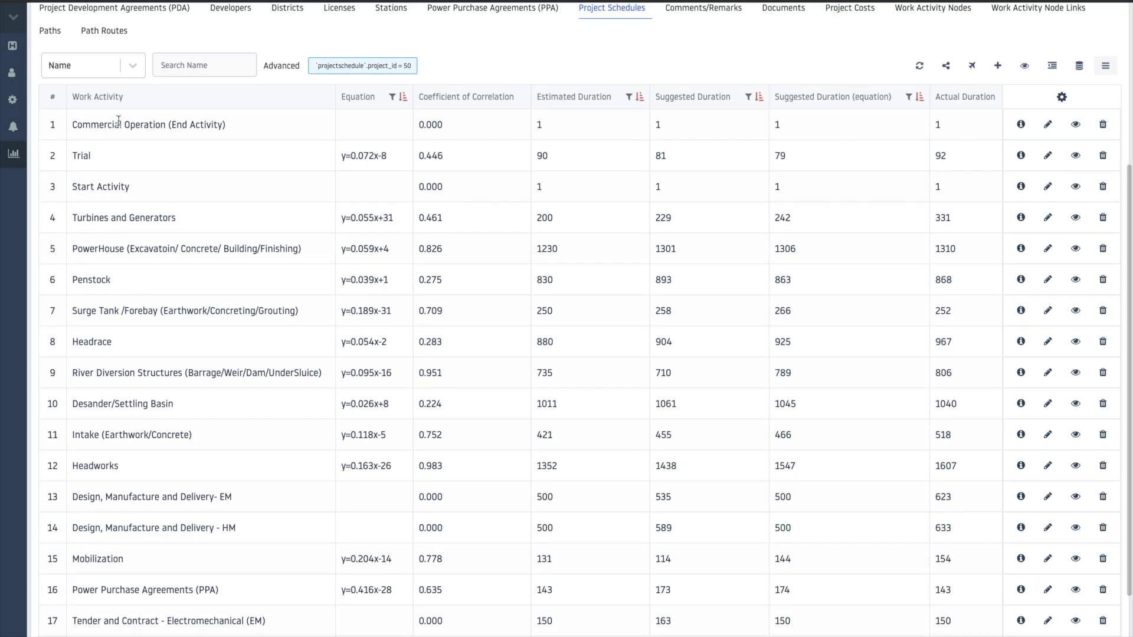
pyautogui.click(354, 98)
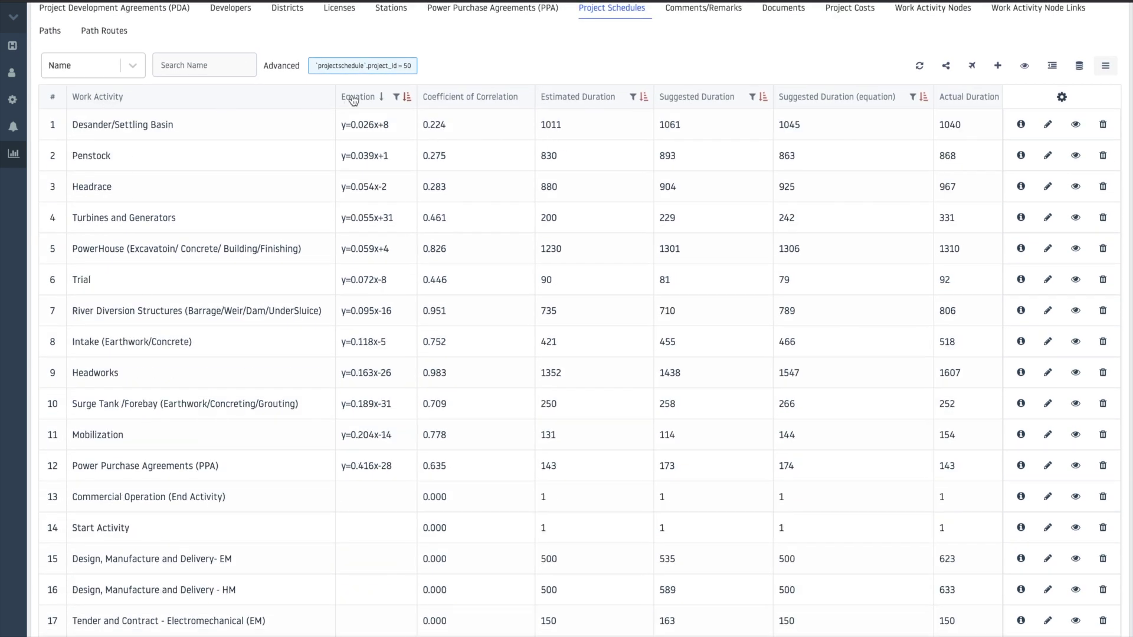
pyautogui.click(354, 98)
pyautogui.click(355, 98)
pyautogui.scroll(1, 498, 176)
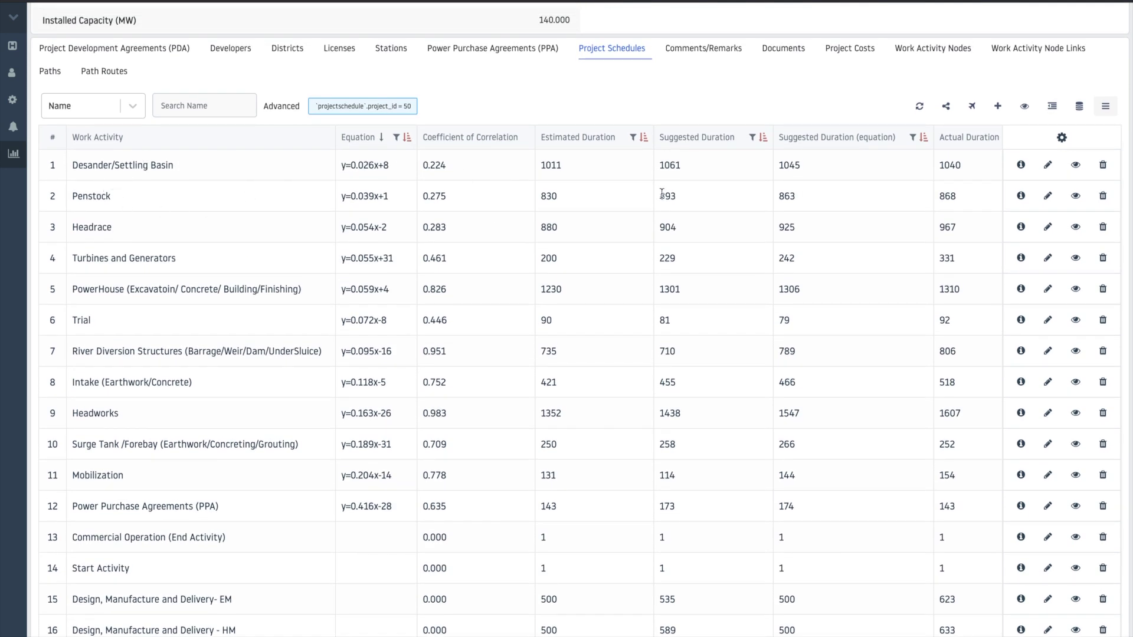
pyautogui.hscroll(10, 620, 183)
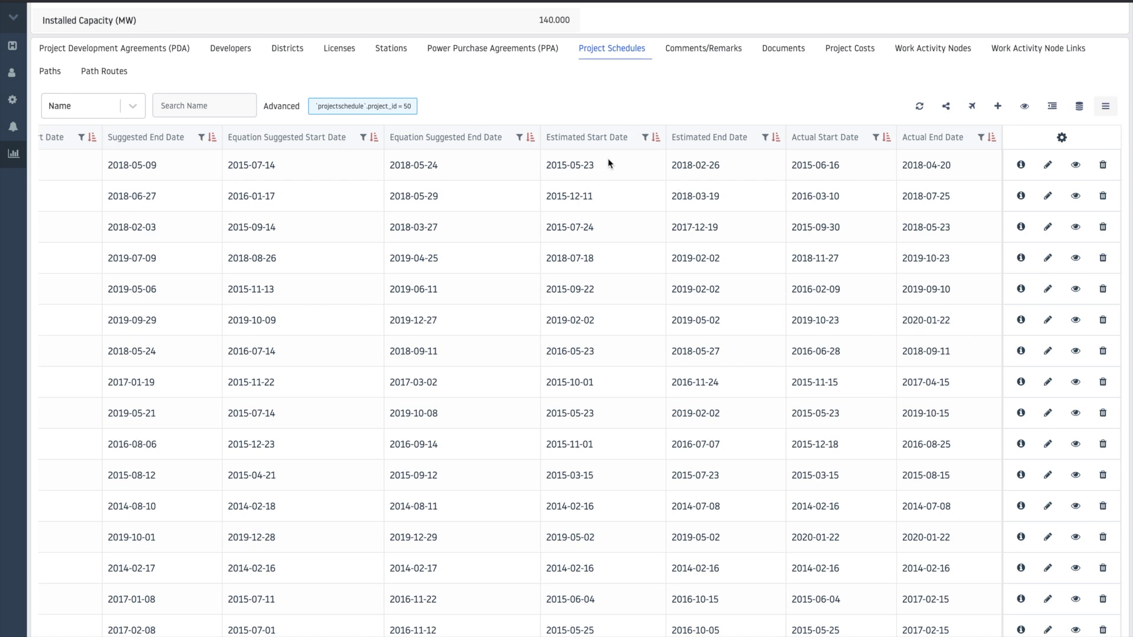
pyautogui.hscroll(-10, 663, 163)
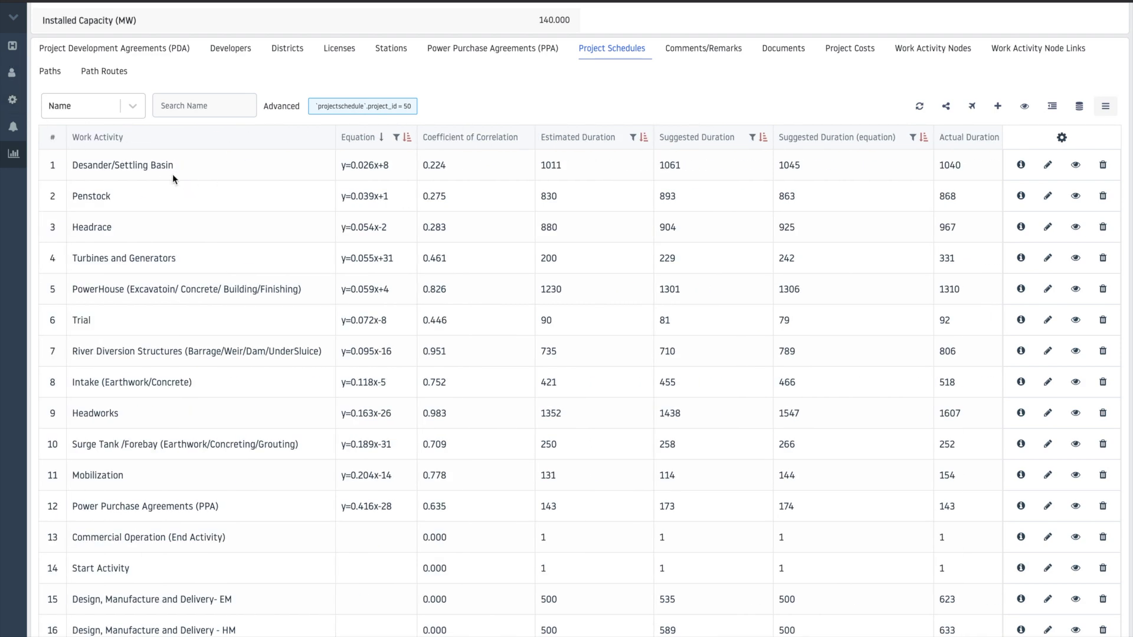
pyautogui.click(1021, 165)
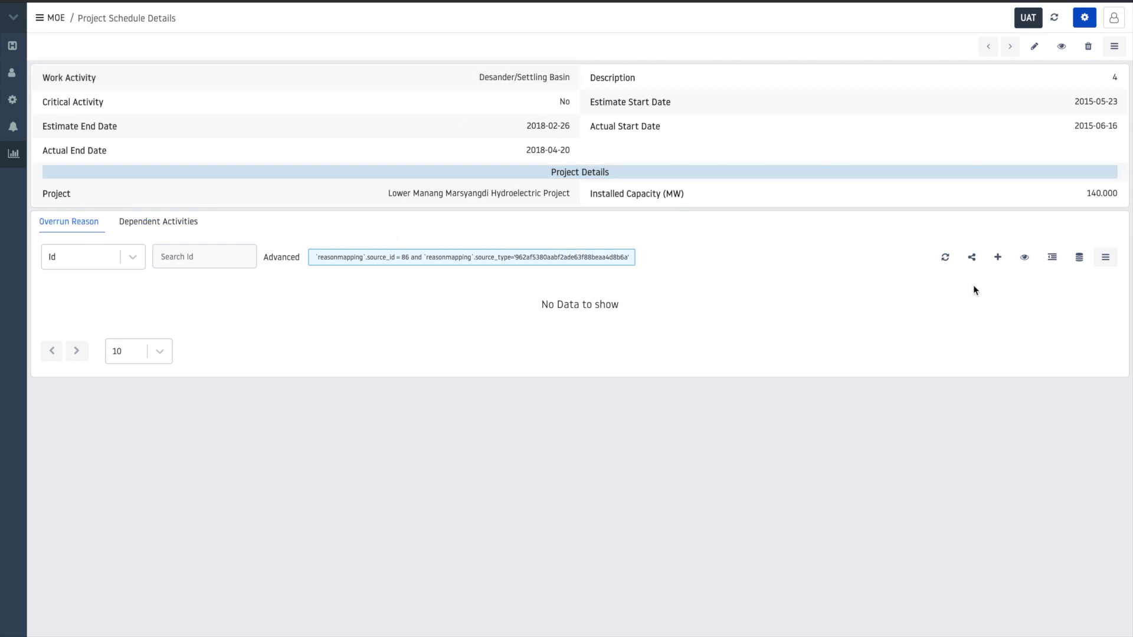
# Start a new overrun reason for the activity, look up the available reasons containing "a" and discard the entry
pyautogui.click(997, 257)
pyautogui.click(253, 94)
pyautogui.write('a')
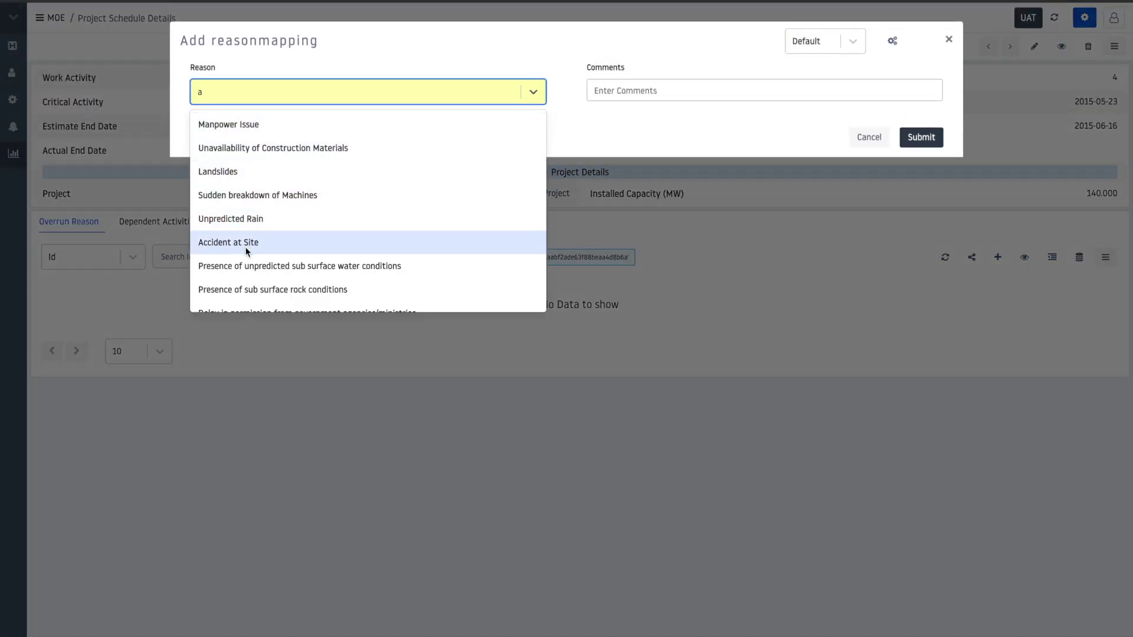
pyautogui.click(870, 137)
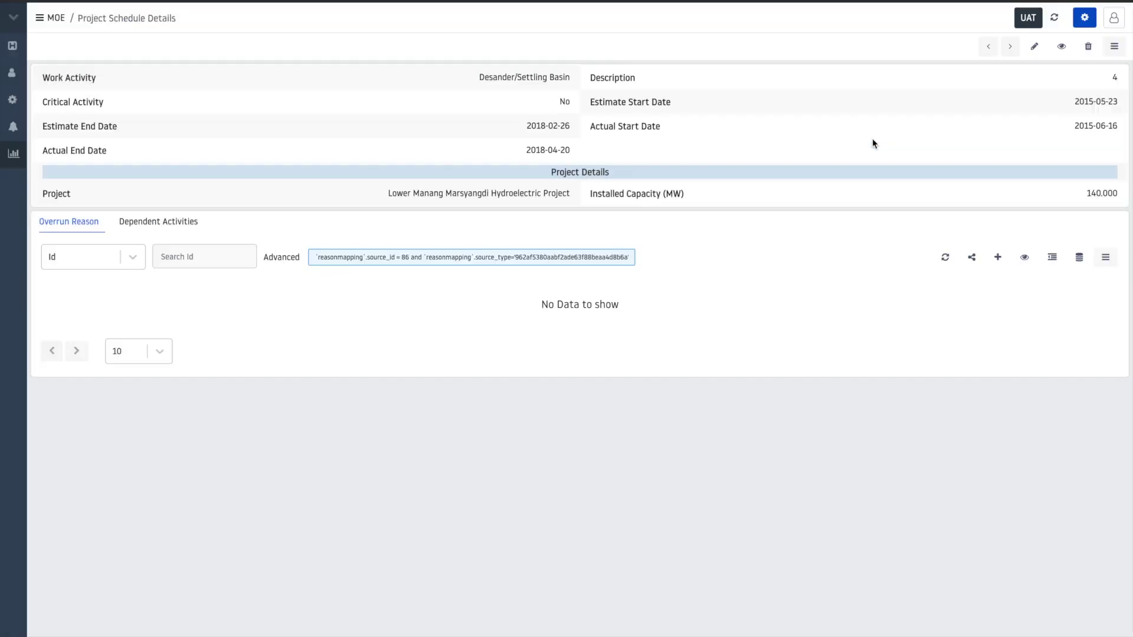
# View the dependent activities of Desander/Settling Basin and return to the project's details
pyautogui.click(155, 230)
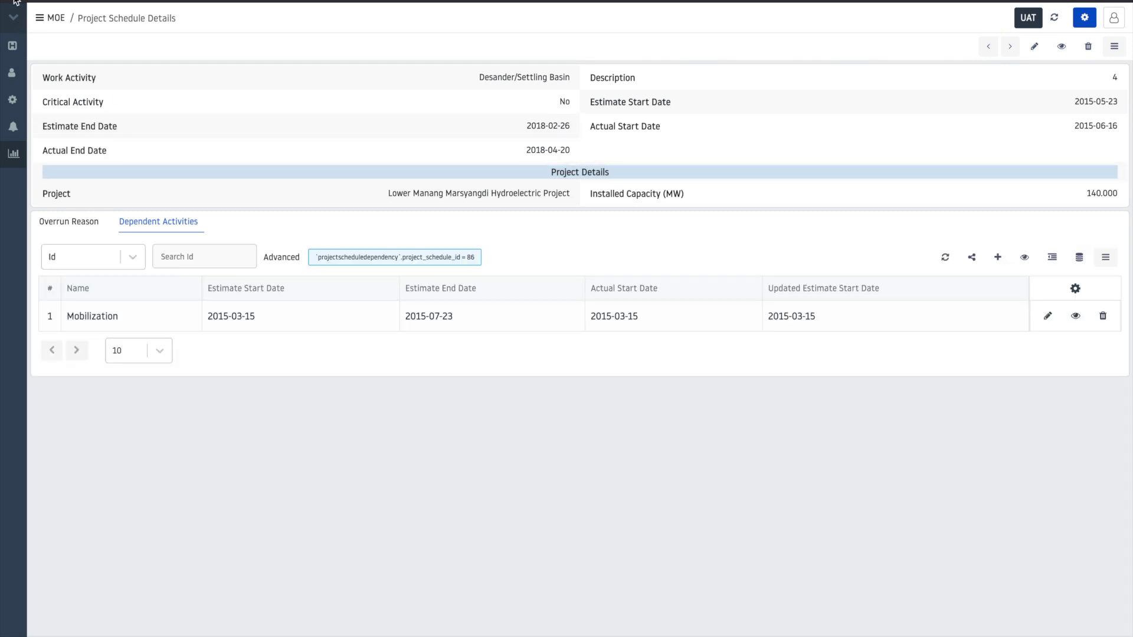
pyautogui.click(15, 1)
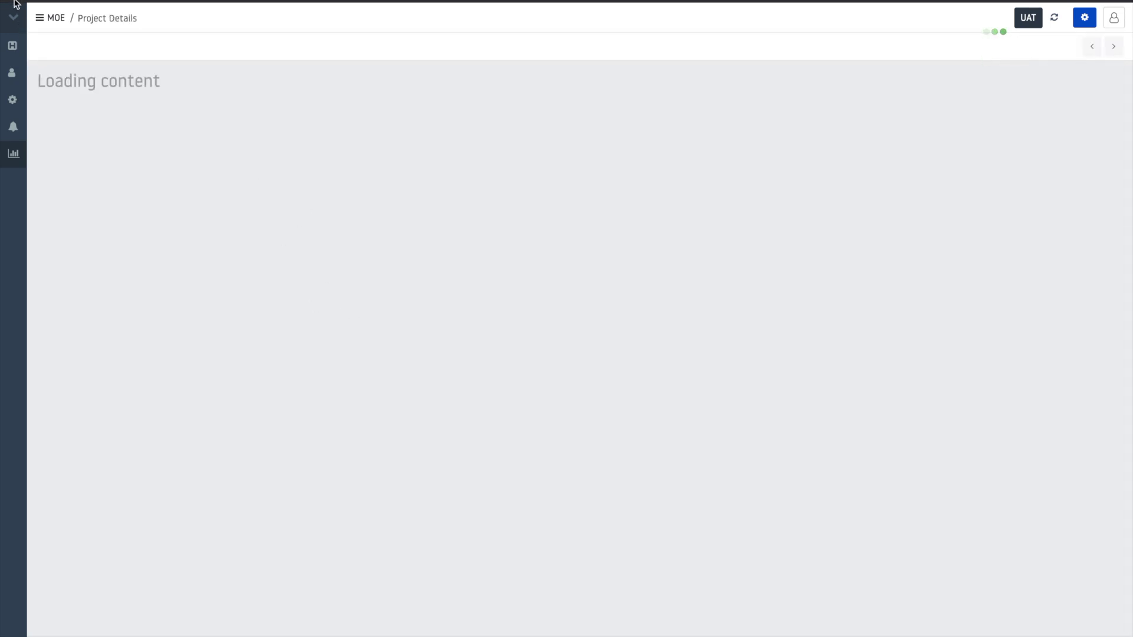
# Dismiss the quick search and sort the project schedules by Coefficient of Correlation in descending order
pyautogui.press('super+k')
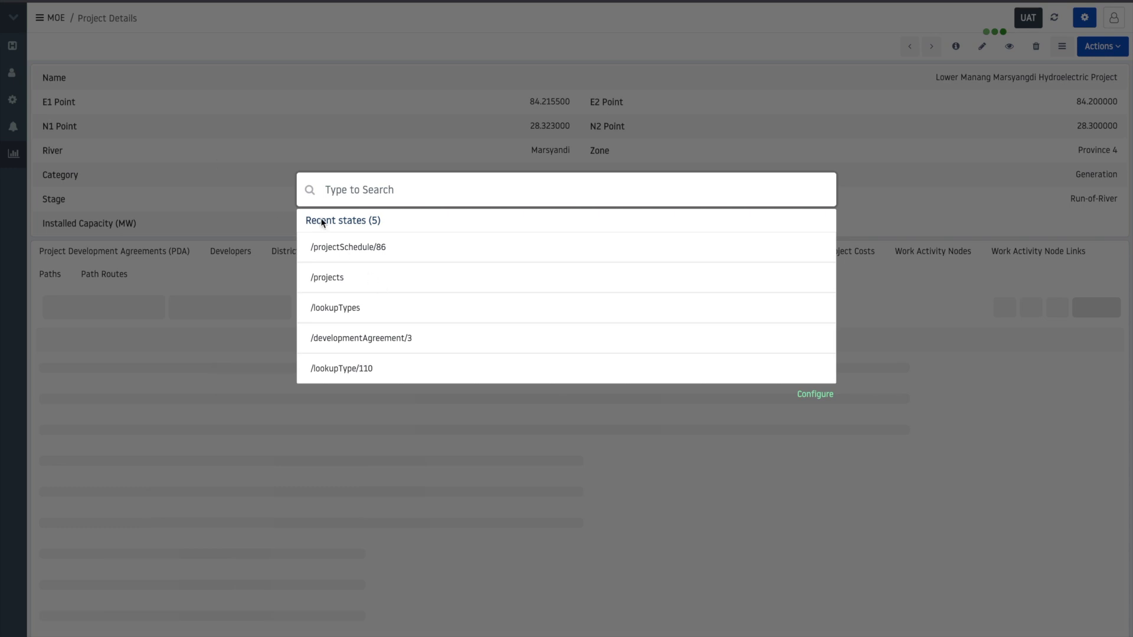
pyautogui.click(270, 115)
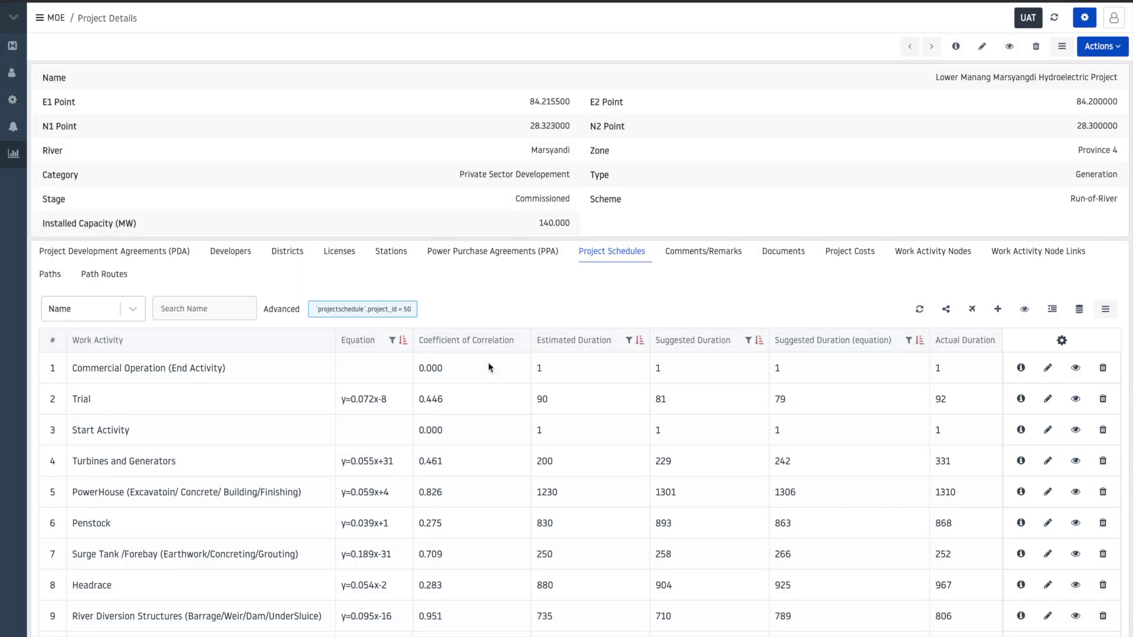
pyautogui.click(466, 340)
pyautogui.scroll(-3, 374, 175)
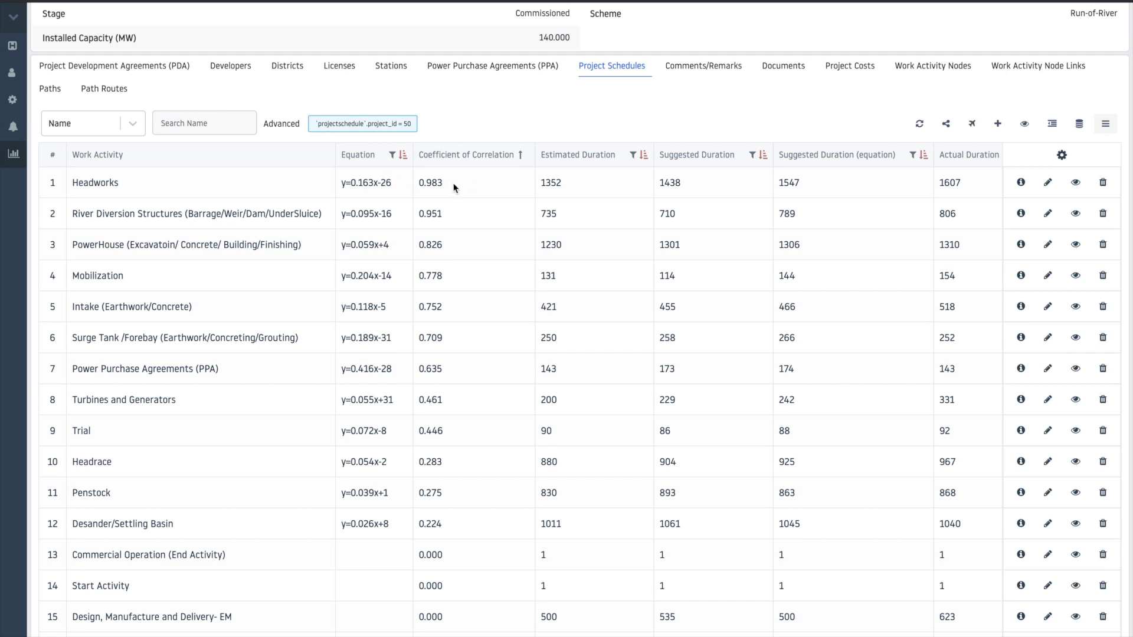
# Examine the duration, standard deviation, suggested, estimated and actual date columns of the project schedules
pyautogui.hscroll(3, 485, 197)
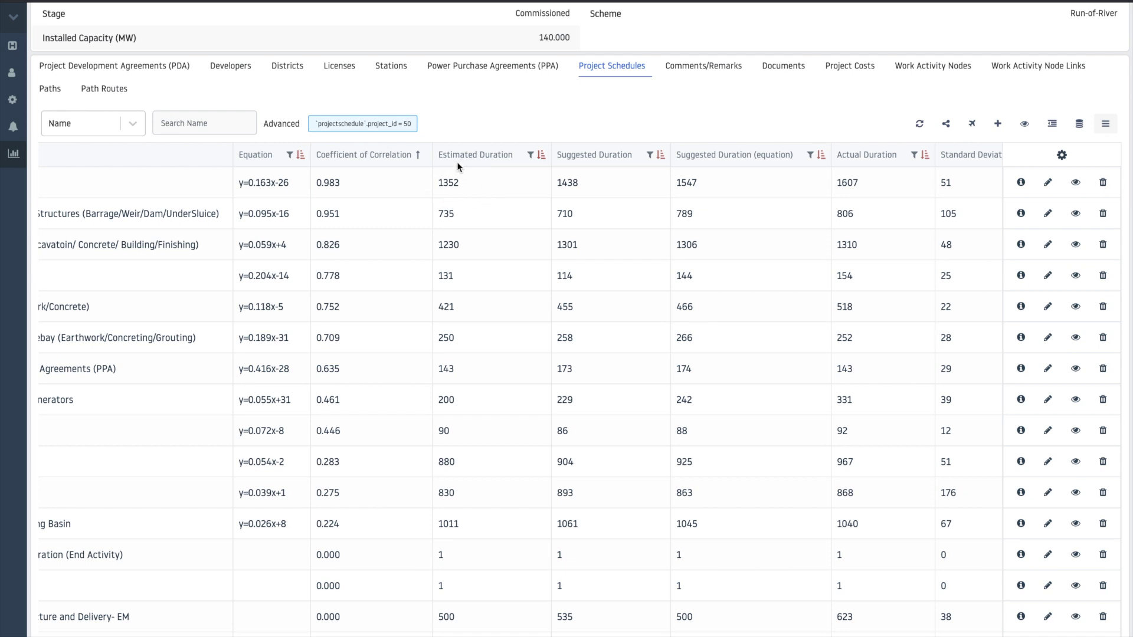
pyautogui.hscroll(2, 456, 161)
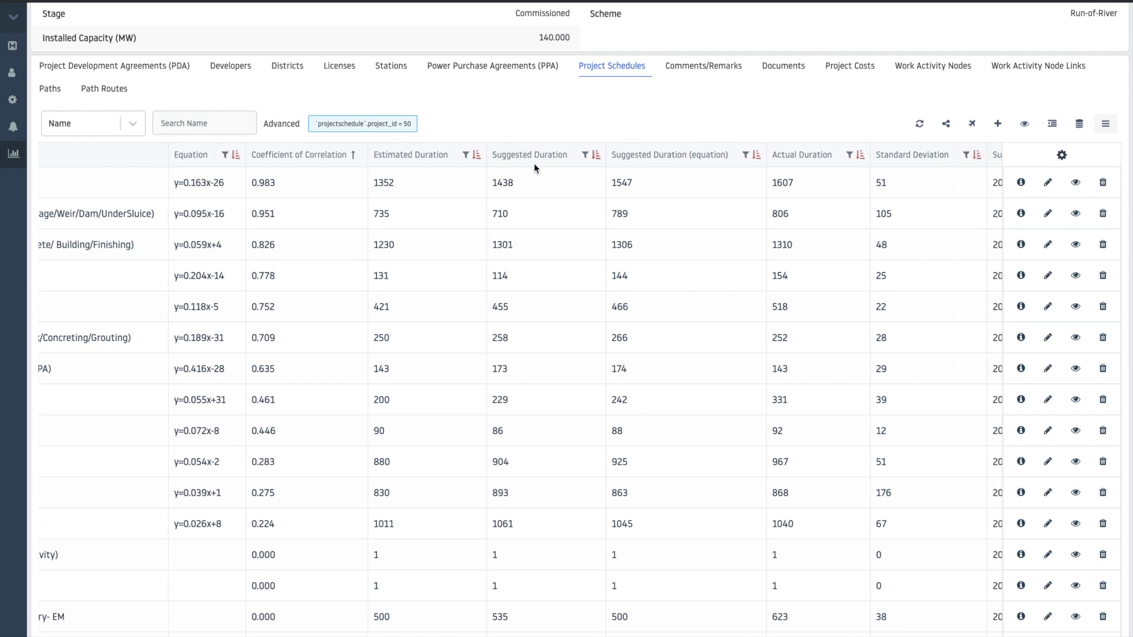
pyautogui.hscroll(2, 536, 163)
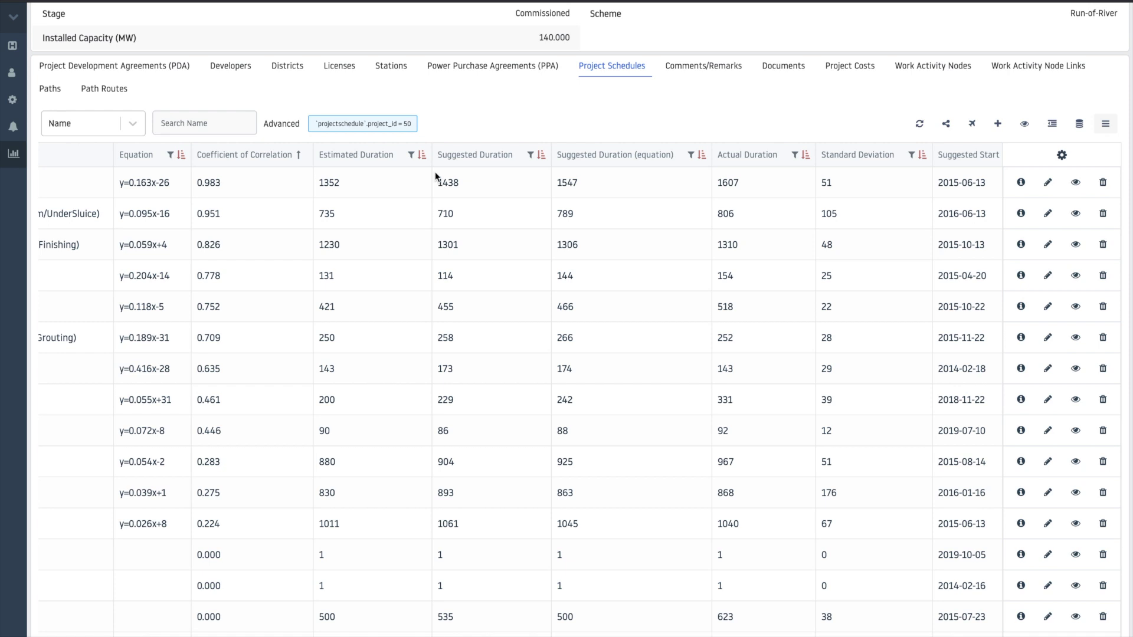
pyautogui.hscroll(1, 642, 157)
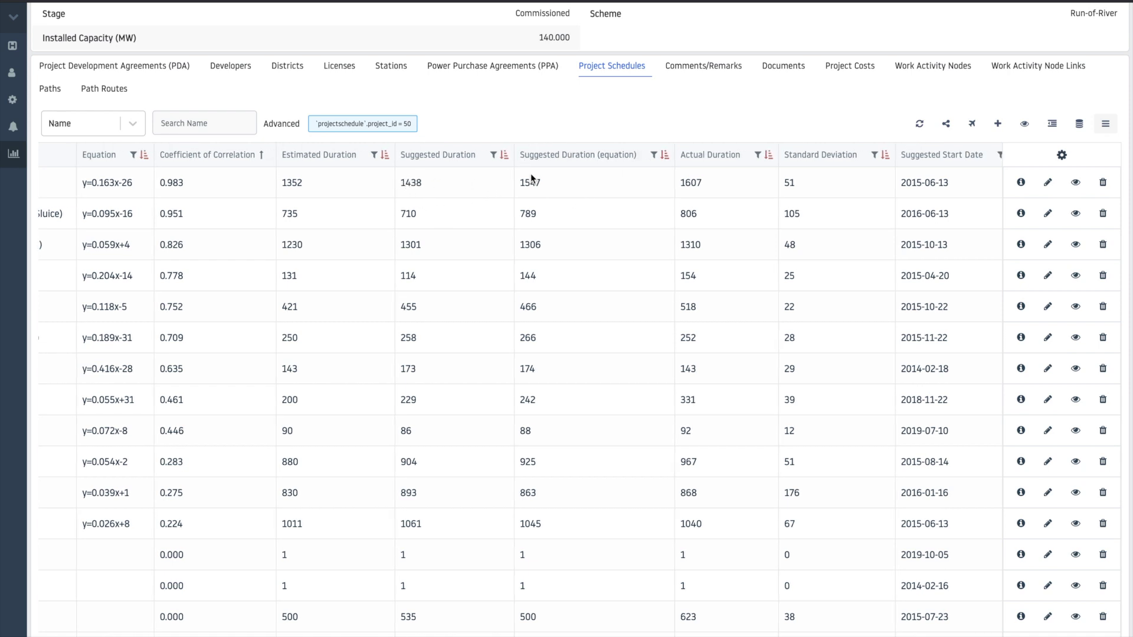
pyautogui.hscroll(-1, 486, 182)
pyautogui.hscroll(-2, 485, 179)
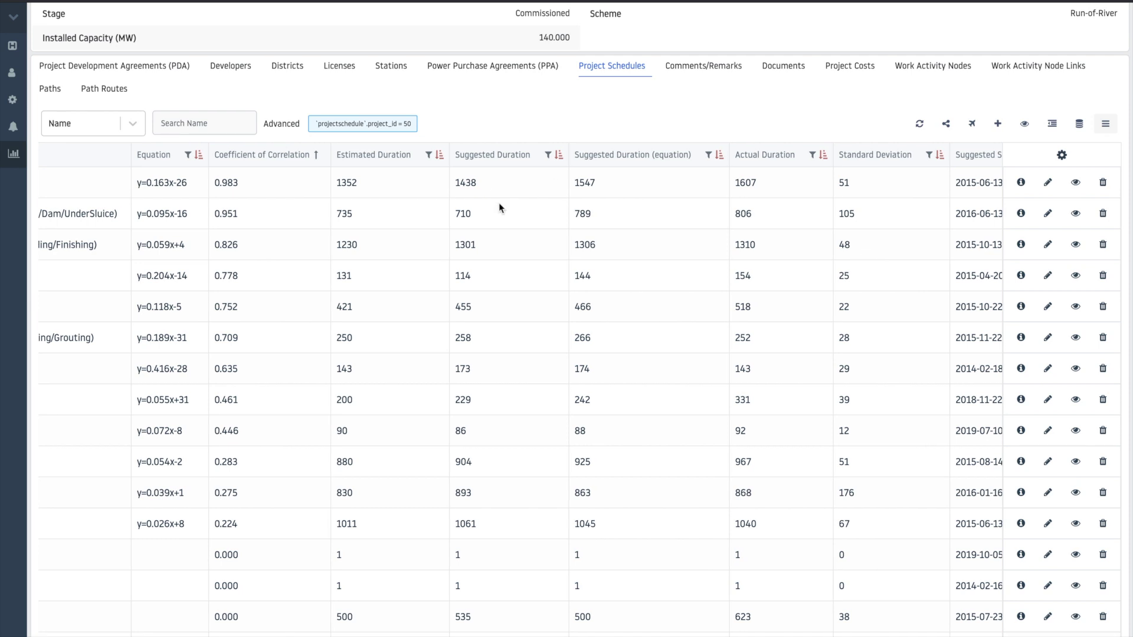
pyautogui.hscroll(-1, 499, 204)
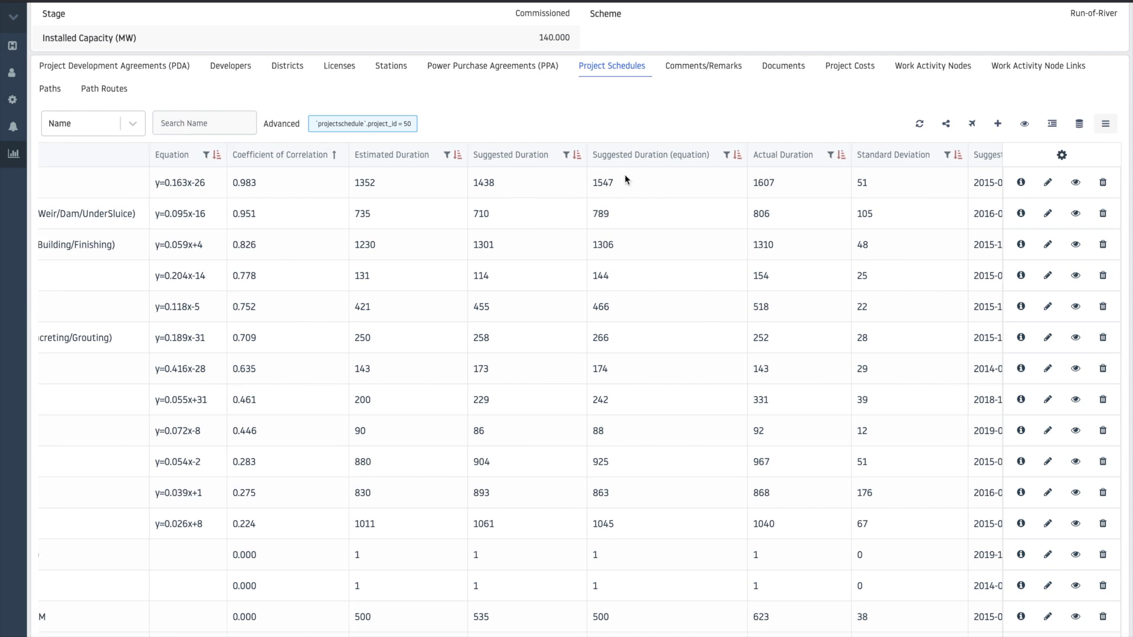
pyautogui.hscroll(3, 625, 175)
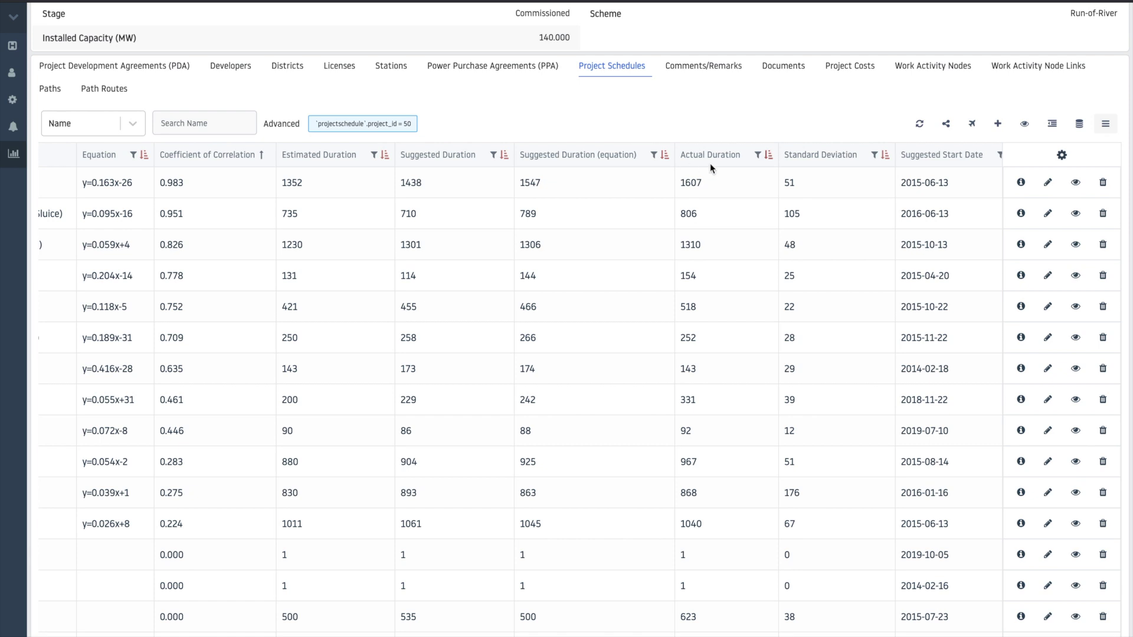
pyautogui.hscroll(20, 710, 163)
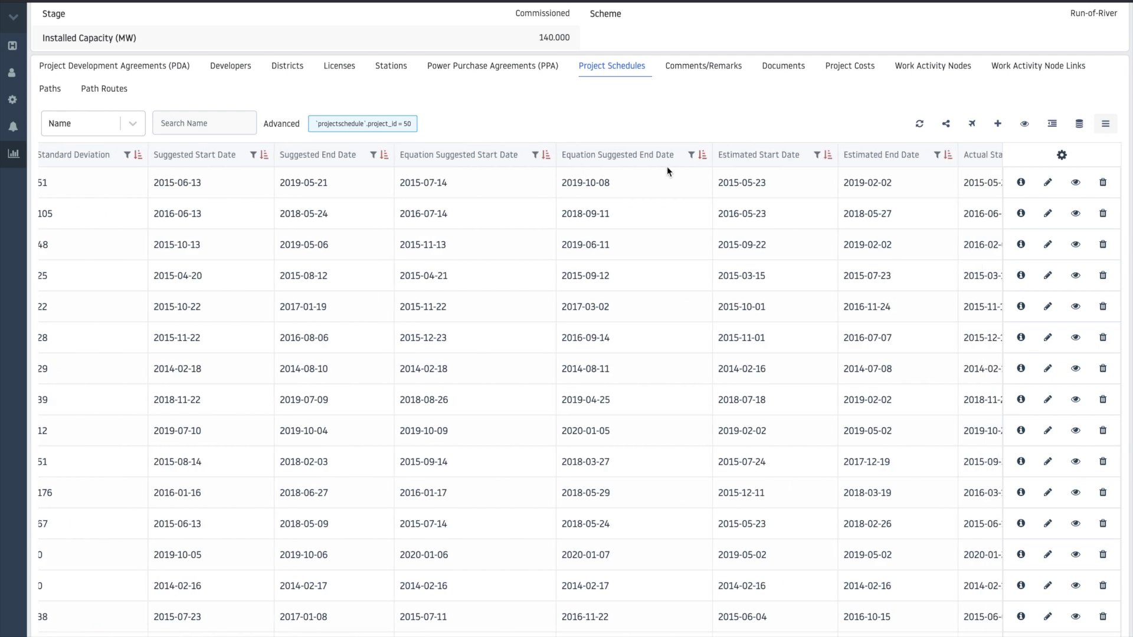
pyautogui.hscroll(4, 667, 171)
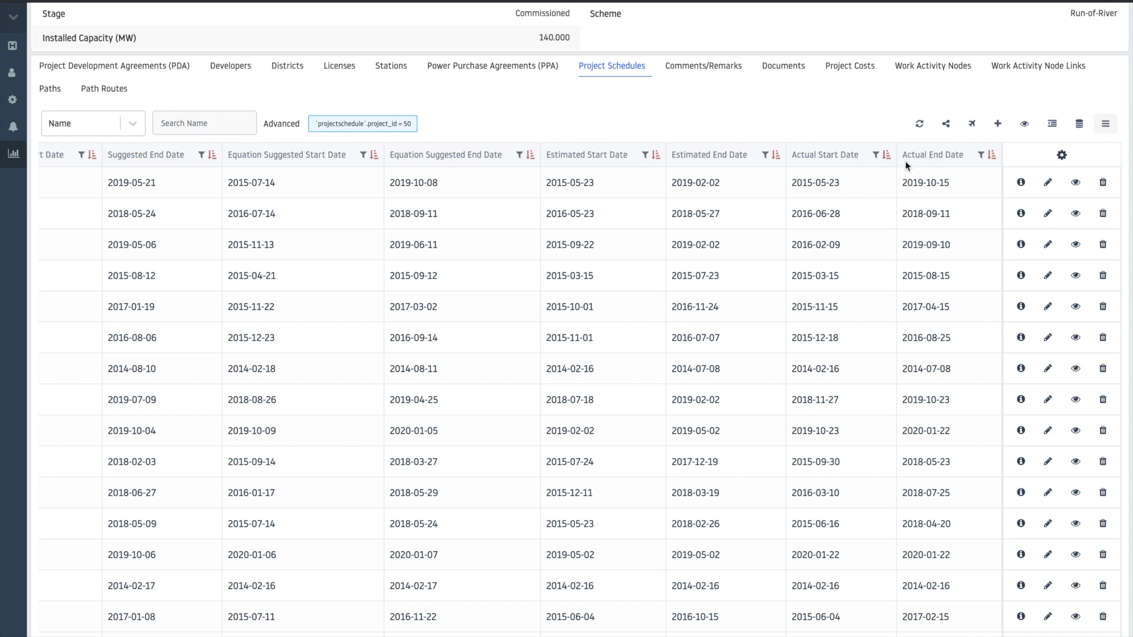
pyautogui.hscroll(-1, 713, 276)
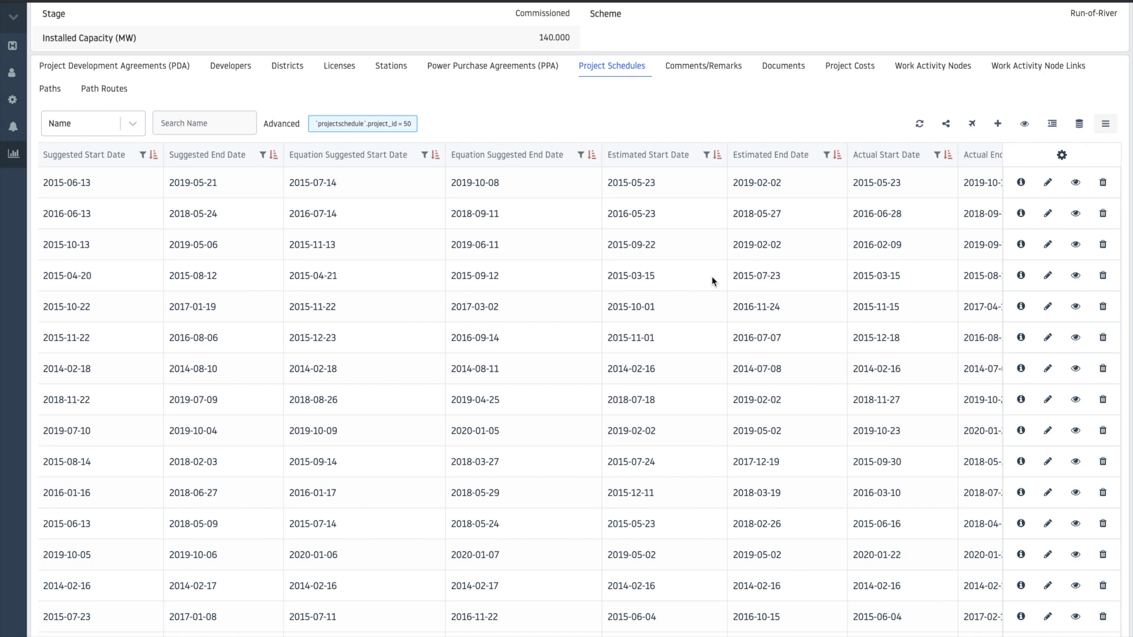
# Open the Headworks schedule for editing to review its estimate and actual dates, and close it without saving
pyautogui.click(1047, 183)
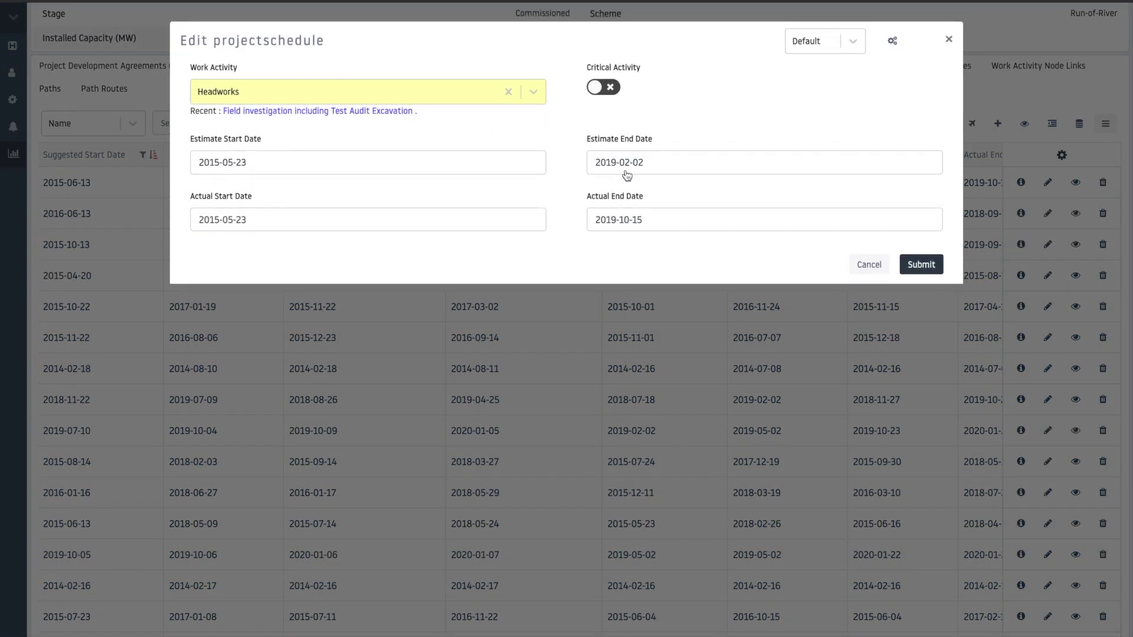
pyautogui.click(626, 174)
pyautogui.click(719, 104)
pyautogui.click(949, 40)
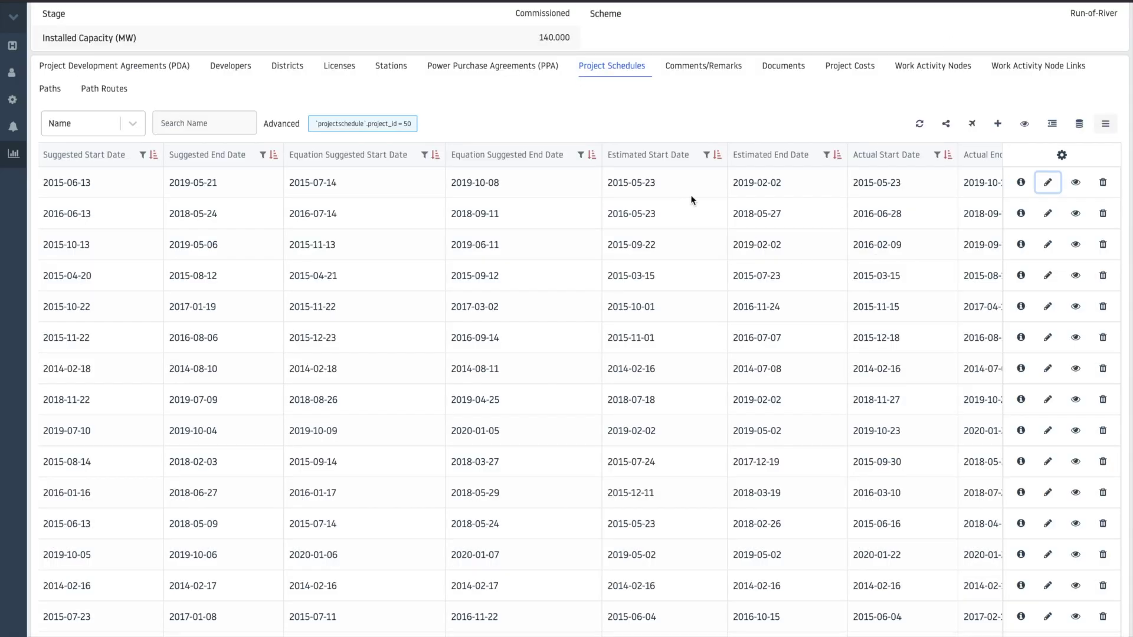
# Compare the schedule's duration columns with section 4.3.1 of the Word document on expected duration from PERT analysis
pyautogui.hscroll(-1, 736, 197)
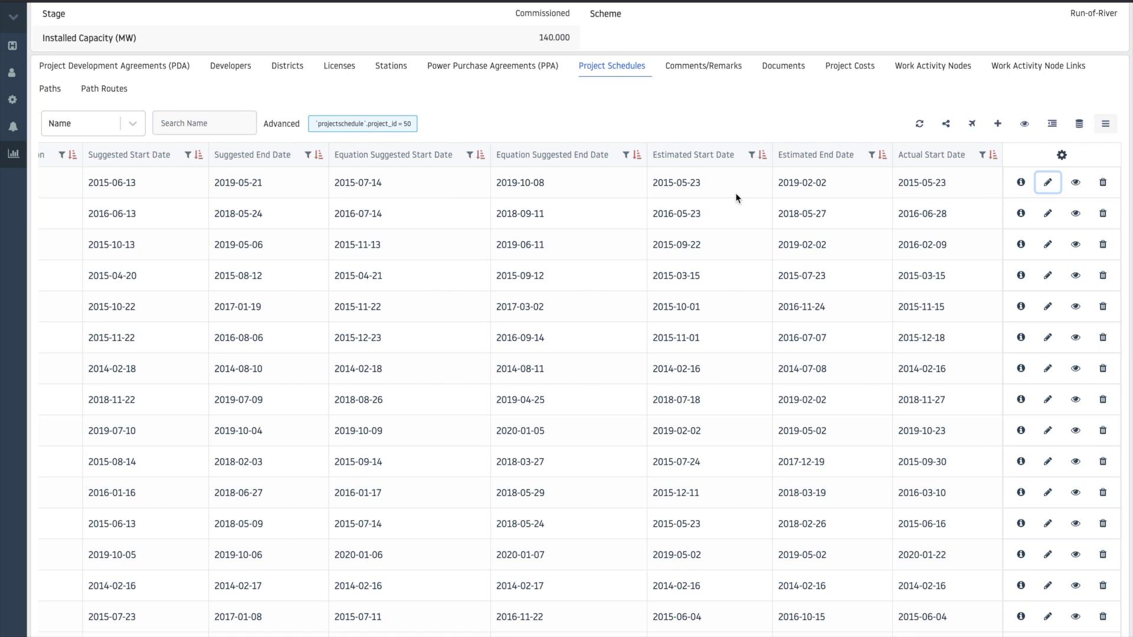
pyautogui.hscroll(-10, 736, 198)
pyautogui.hscroll(-5, 736, 198)
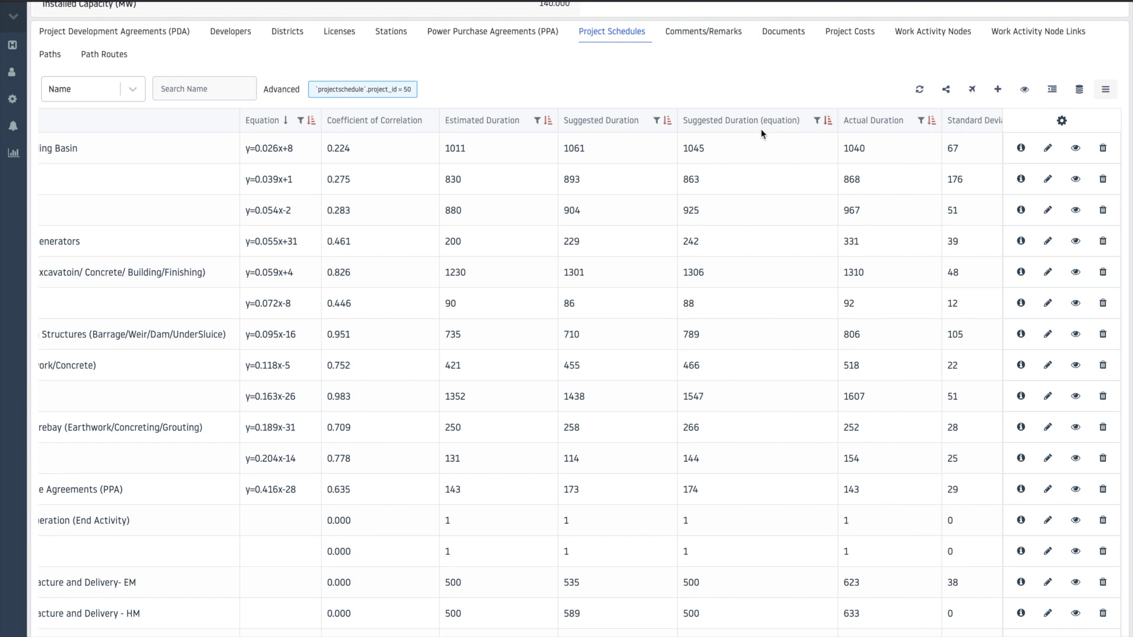
pyautogui.hotkey('ctrl', 'Left')
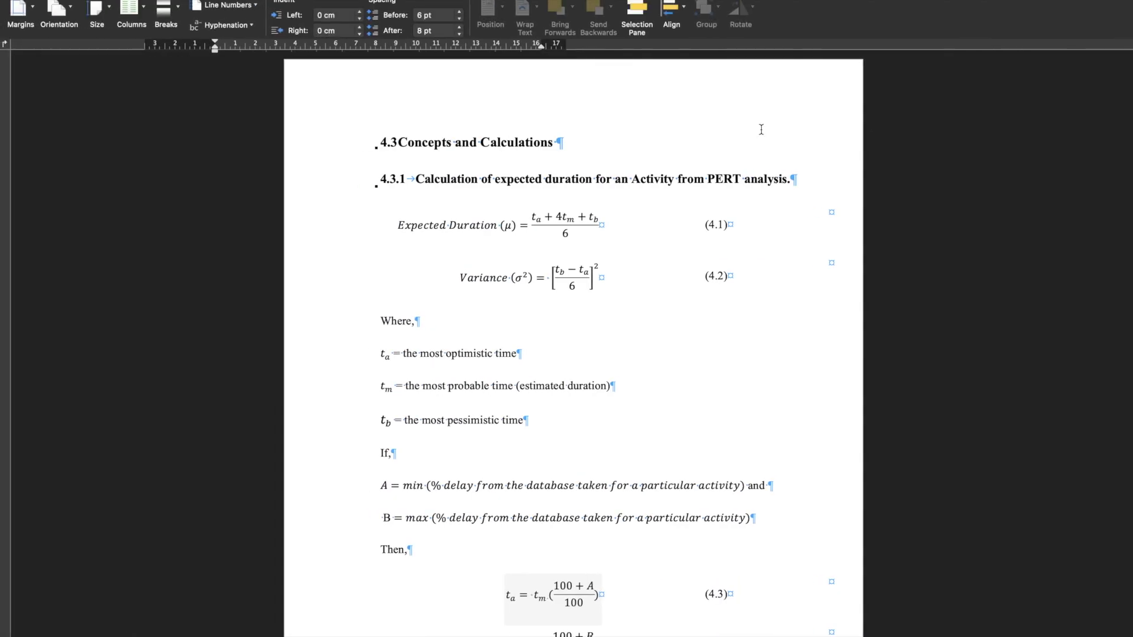
pyautogui.hotkey('ctrl', 'Right')
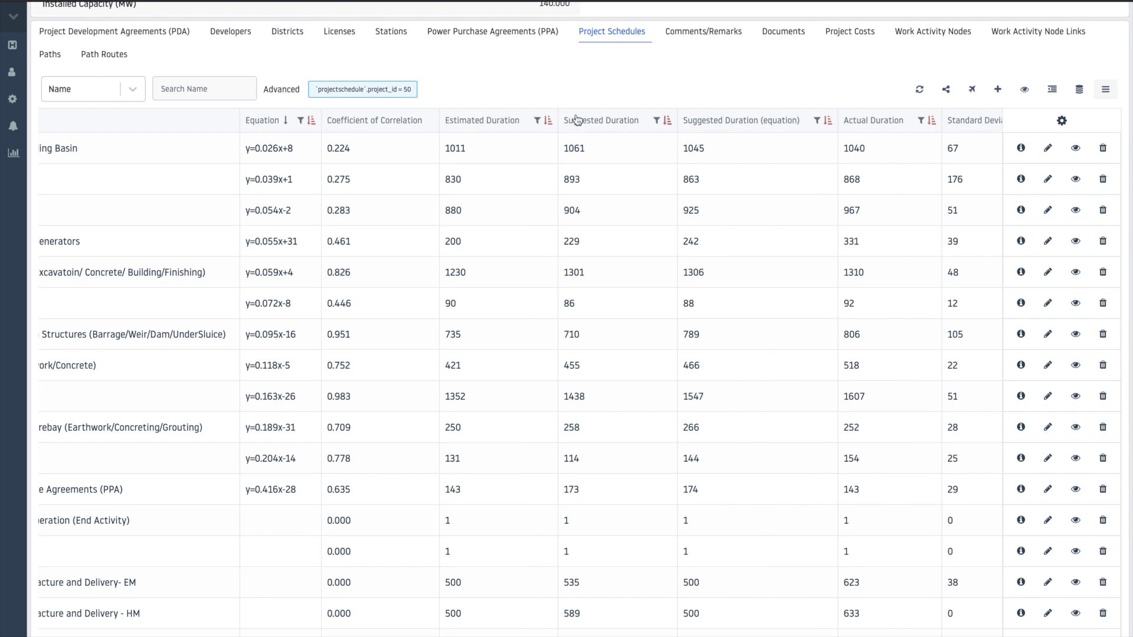
pyautogui.hotkey('ctrl', 'Left')
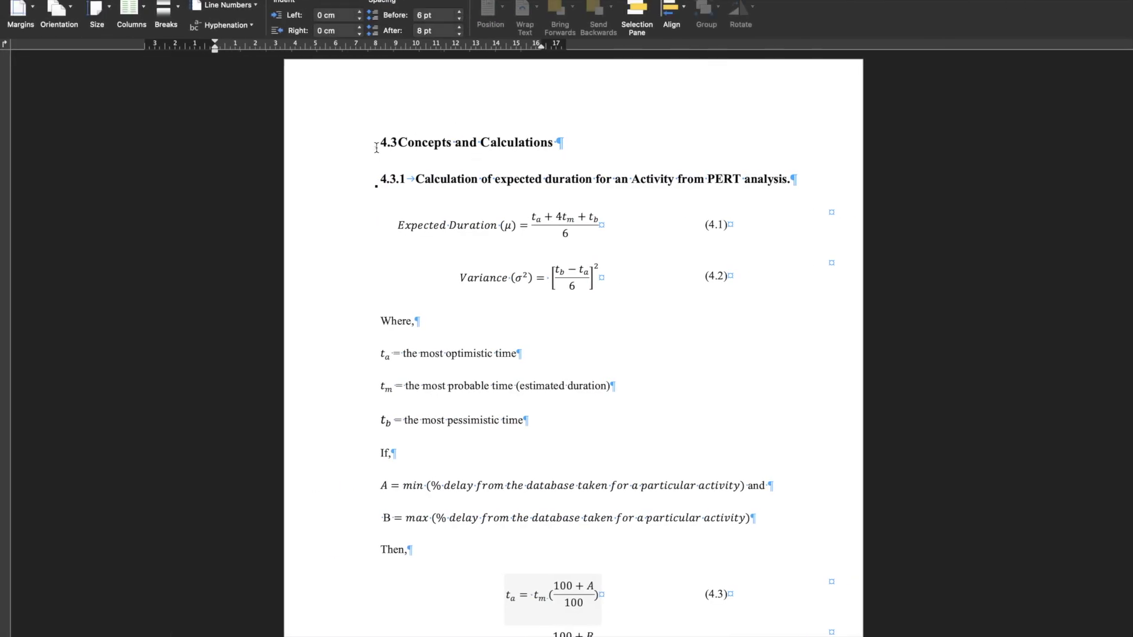
pyautogui.scroll(-2, 515, 209)
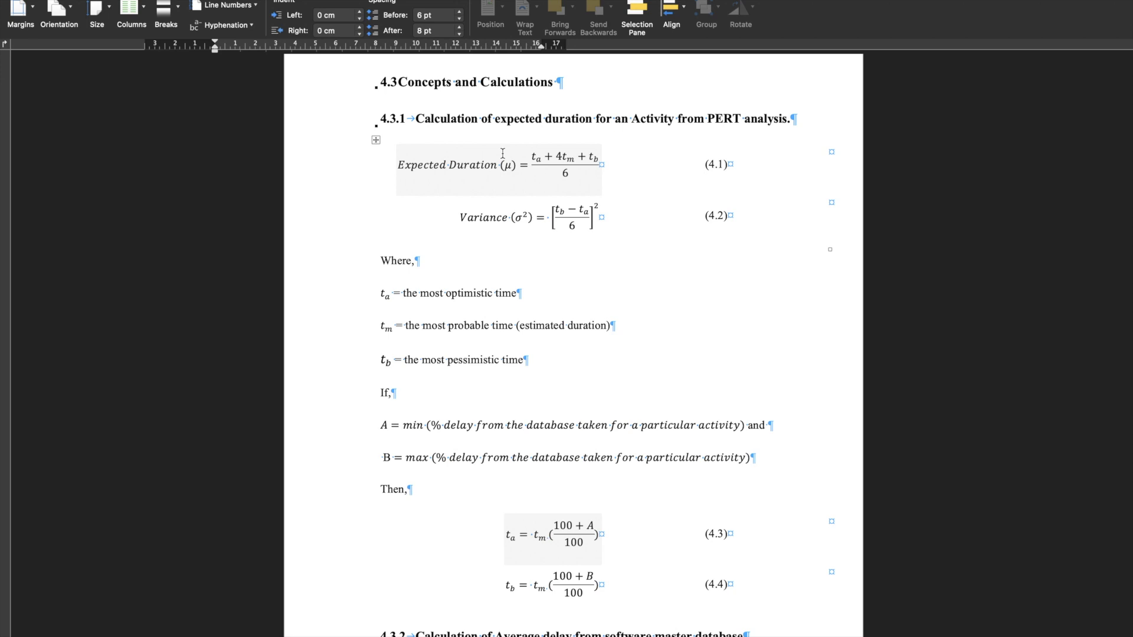
pyautogui.scroll(-2, 541, 275)
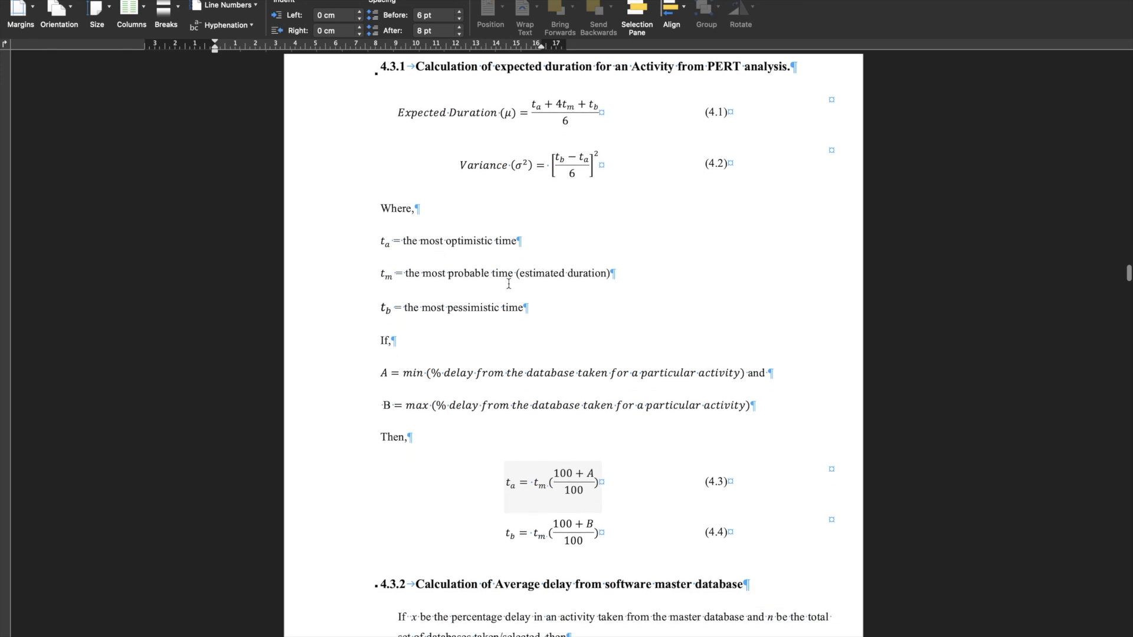
pyautogui.scroll(1, 469, 319)
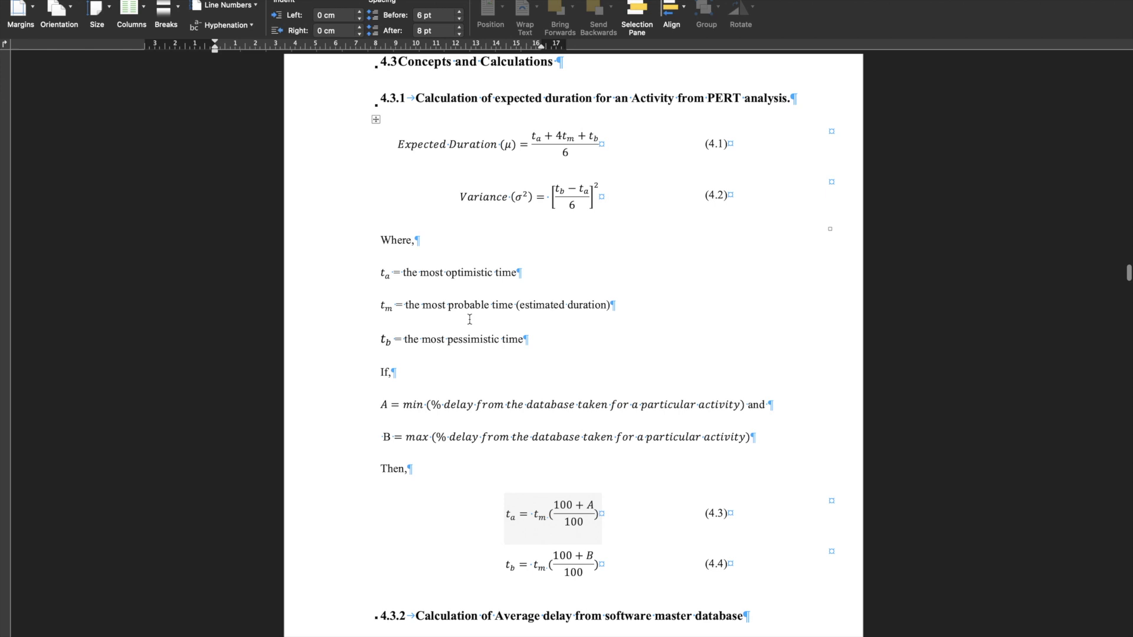
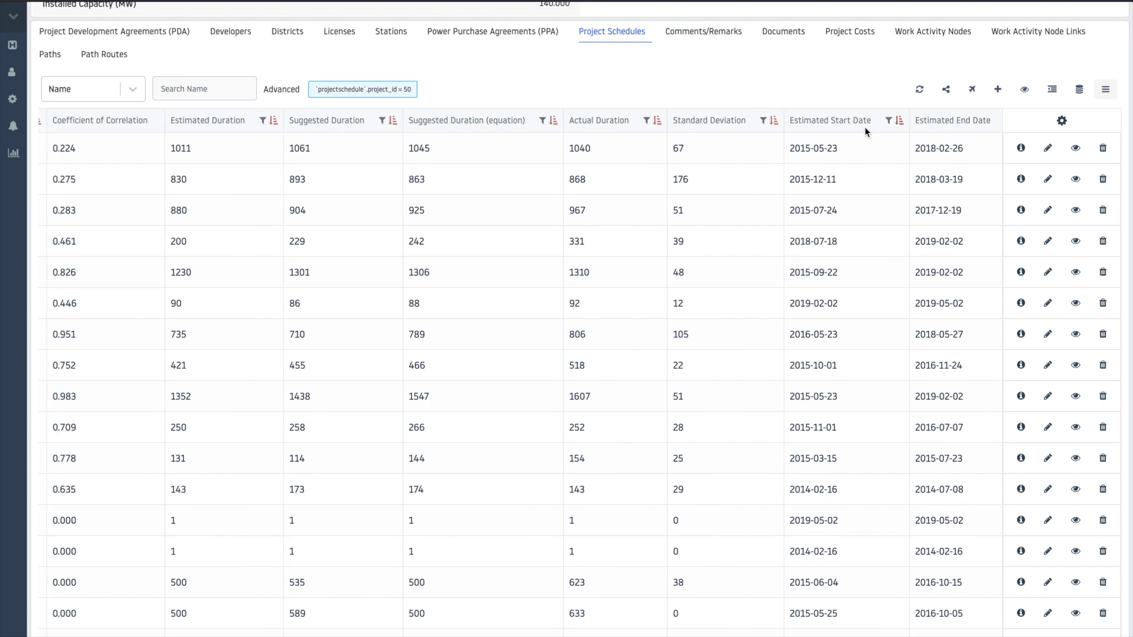
# Switch between the Word document and the browser to review the schedules' durations, standard deviations and estimated dates
pyautogui.hscroll(1, 865, 126)
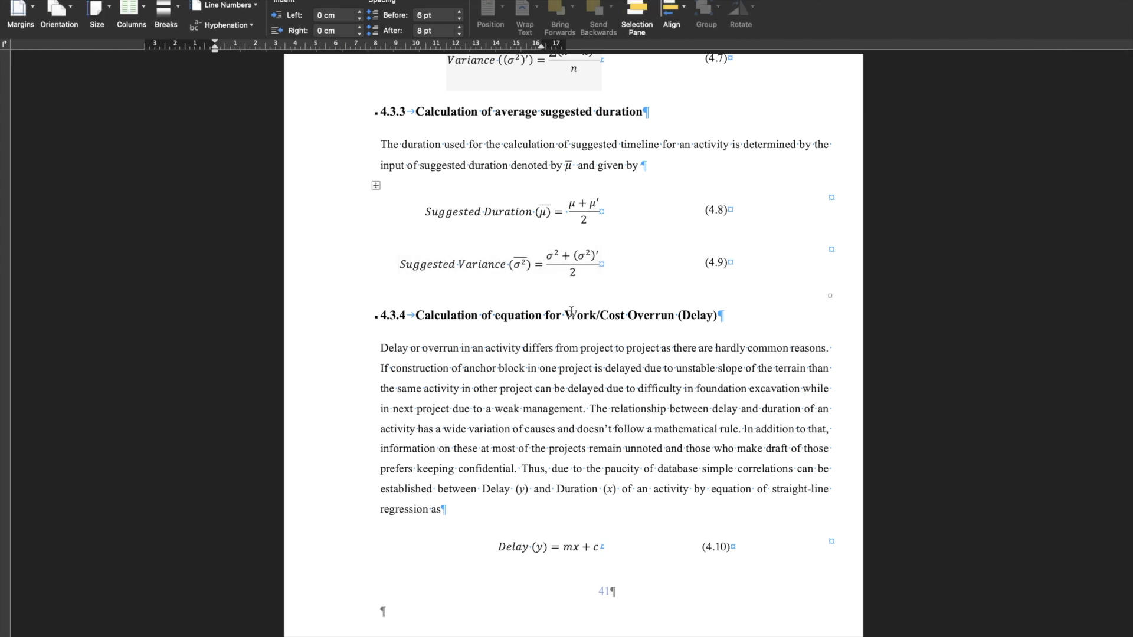
pyautogui.hotkey('ctrl', 'Right')
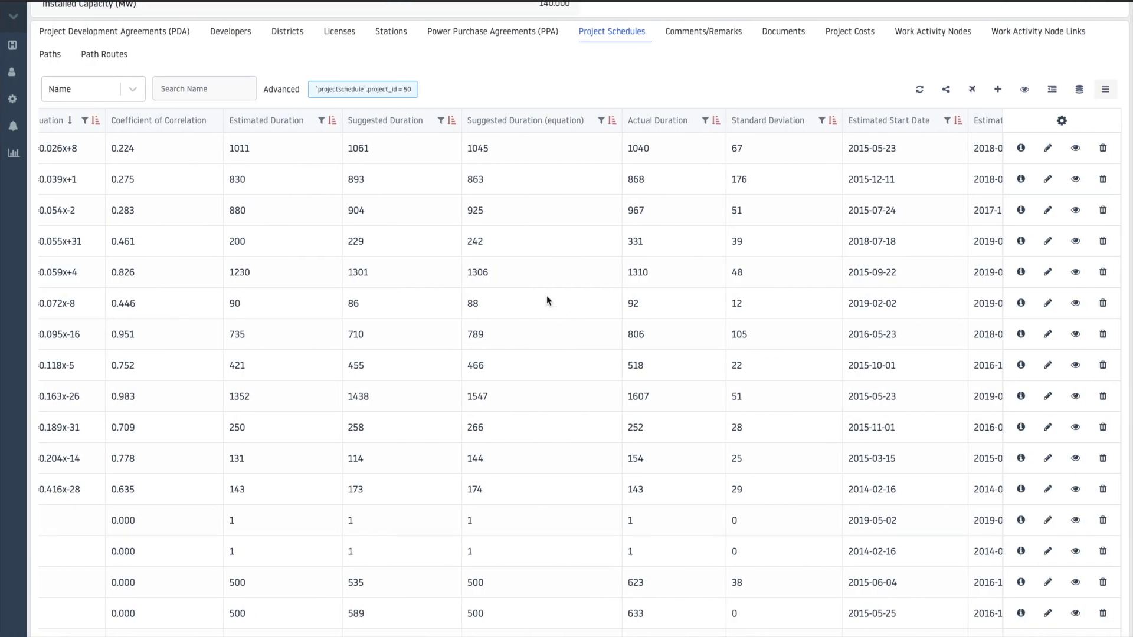
pyautogui.hscroll(-1, 523, 285)
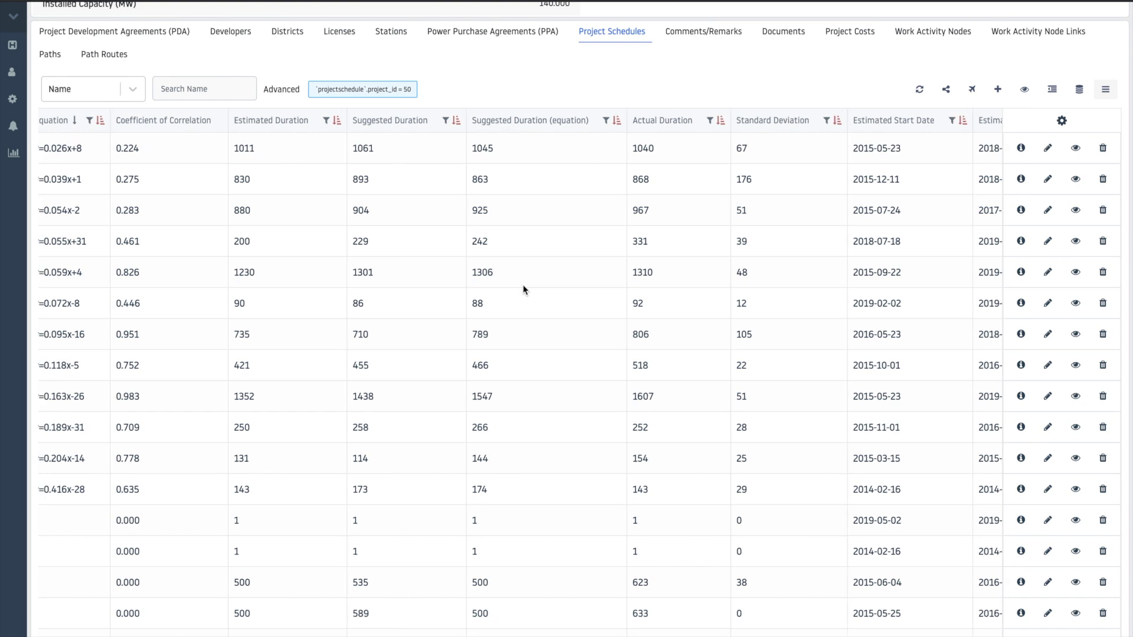
pyautogui.hscroll(10, 523, 286)
pyautogui.hscroll(-4, 523, 284)
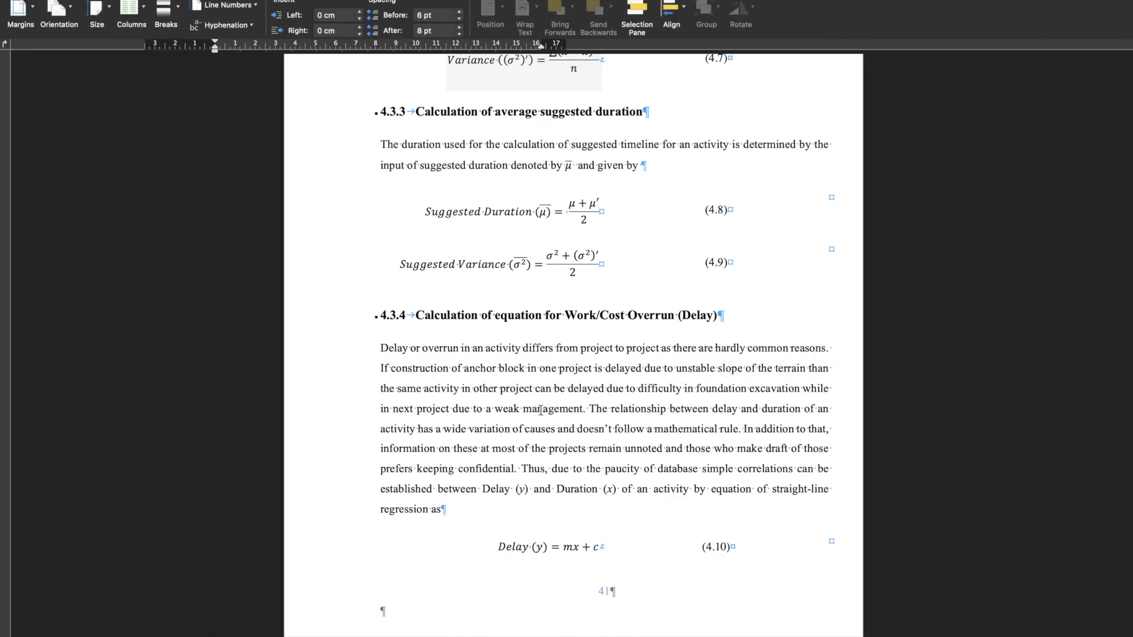
# Examine section 4.3.4 of the Word document on the work/cost overrun equation, including delay equation (4.10)
pyautogui.scroll(-2, 541, 411)
pyautogui.scroll(-6, 541, 411)
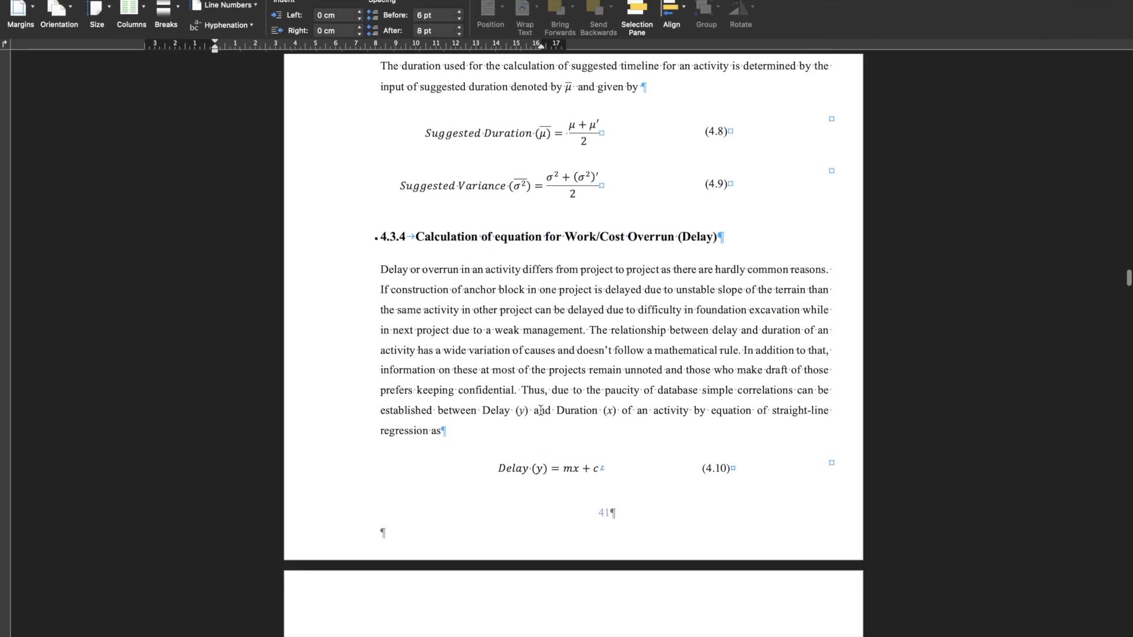
pyautogui.scroll(-6, 541, 411)
pyautogui.scroll(10, 473, 407)
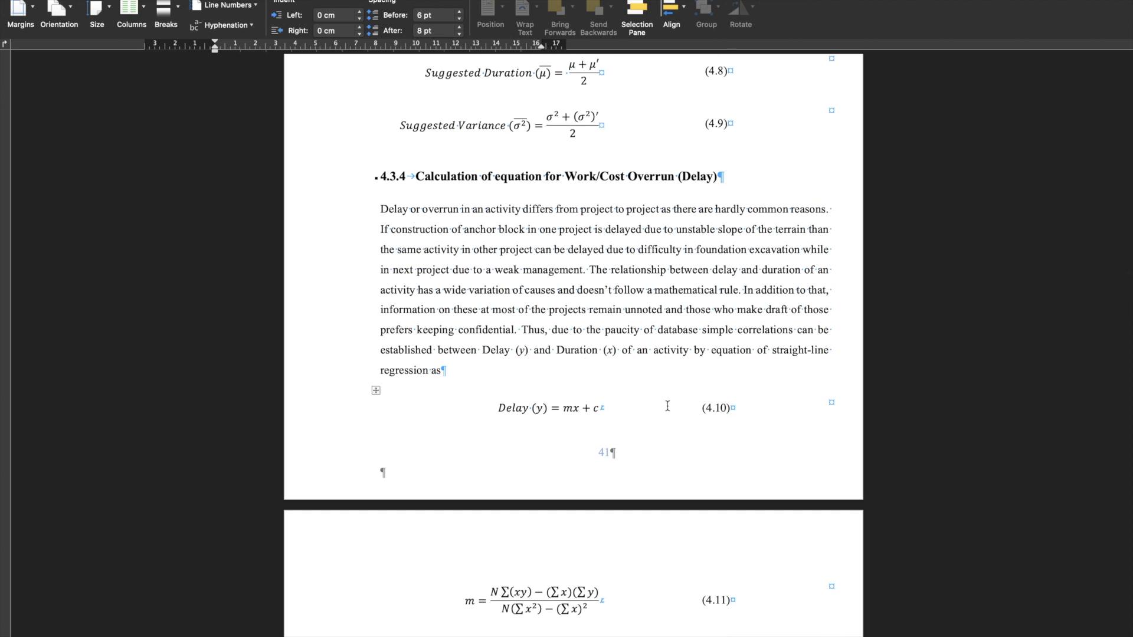
pyautogui.click(542, 417)
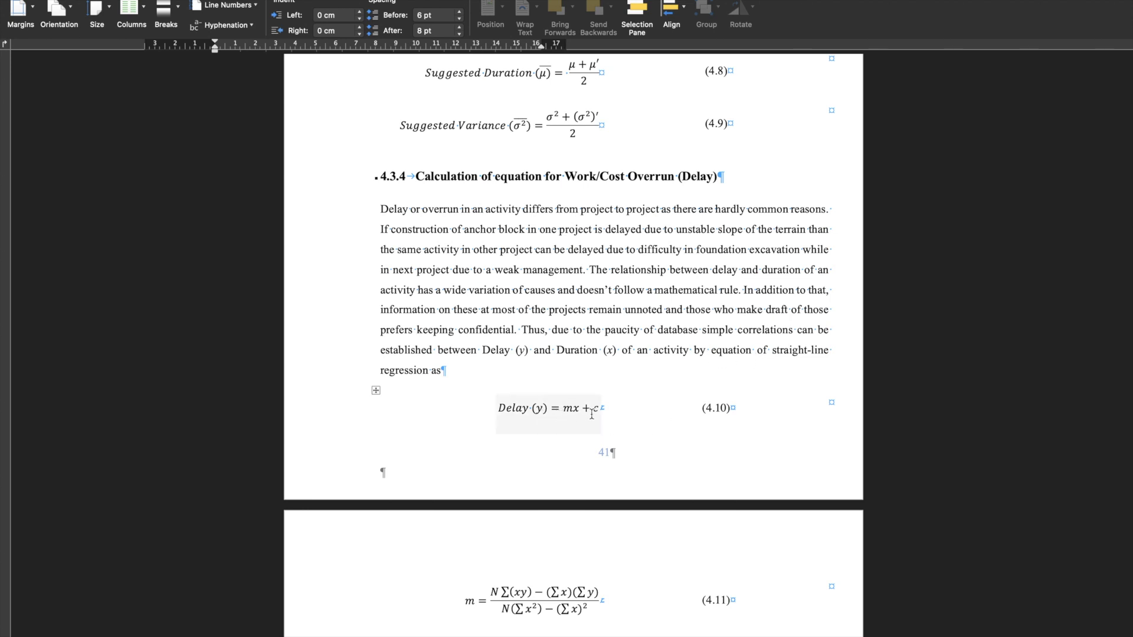
# Examine equations (4.11) and (4.12) for the constants m and c and the coefficient of correlation formula (4.13)
pyautogui.scroll(-5, 567, 377)
pyautogui.scroll(-3, 549, 374)
pyautogui.click(513, 375)
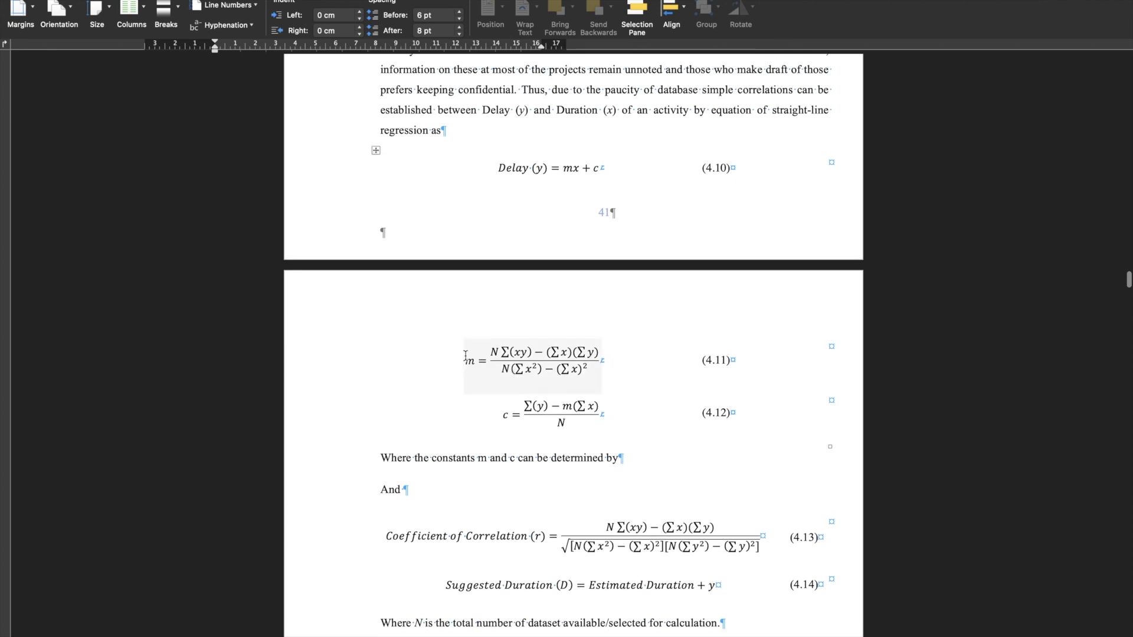
pyautogui.click(592, 444)
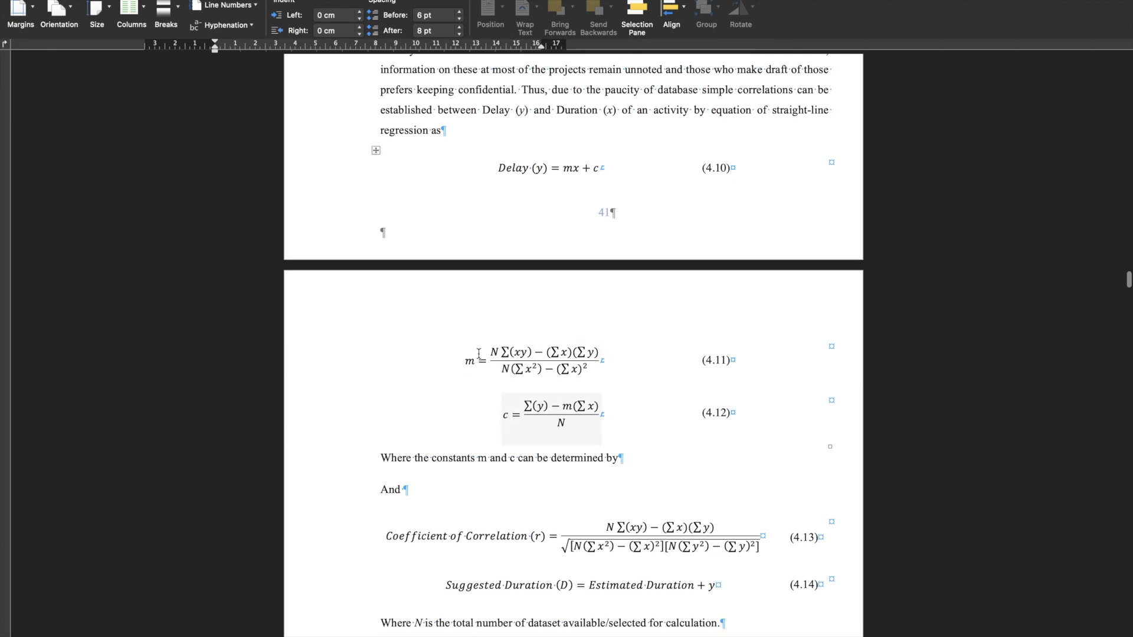
pyautogui.click(523, 370)
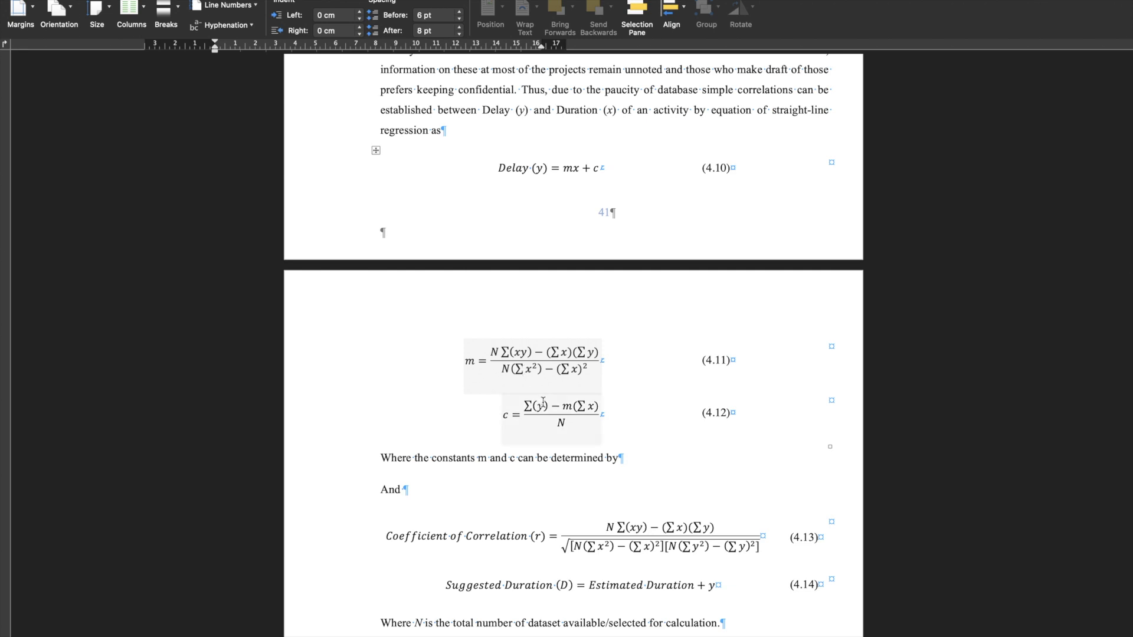
pyautogui.scroll(-5, 572, 450)
pyautogui.click(518, 405)
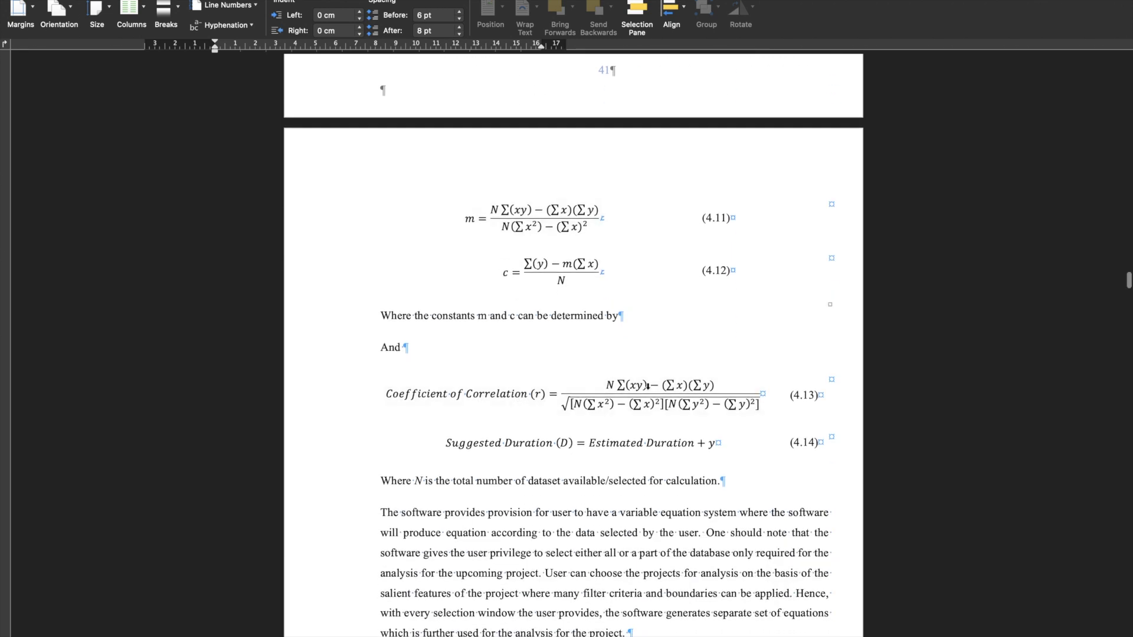
# Examine the equations for m (4.11), coefficient of correlation (4.13) and suggested duration (4.14) in the Word document
pyautogui.click(454, 218)
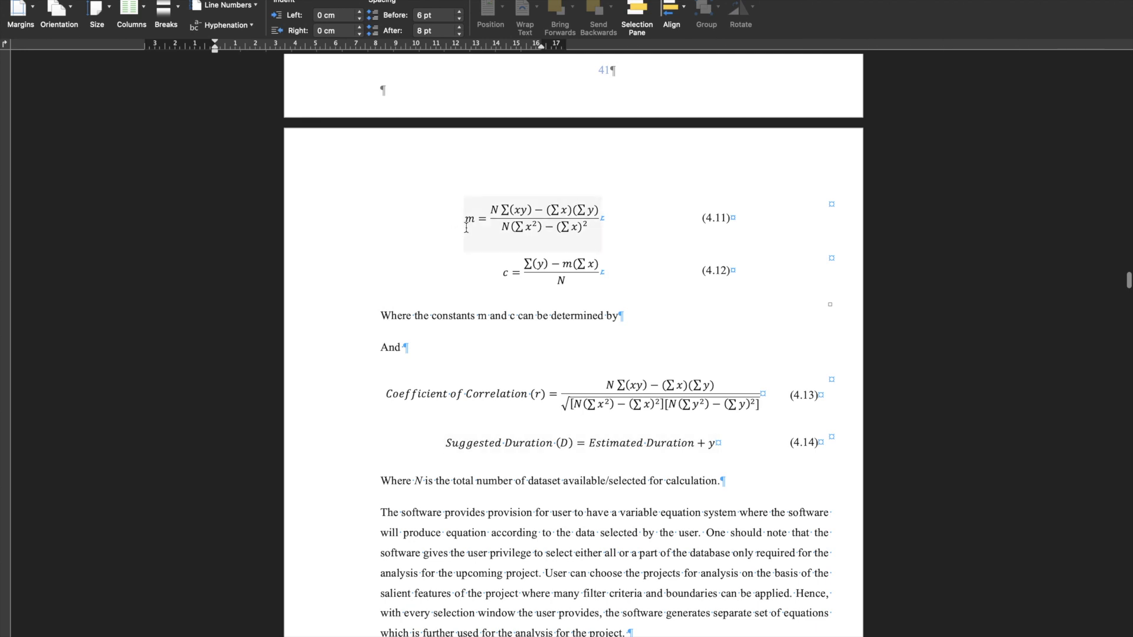
pyautogui.click(526, 396)
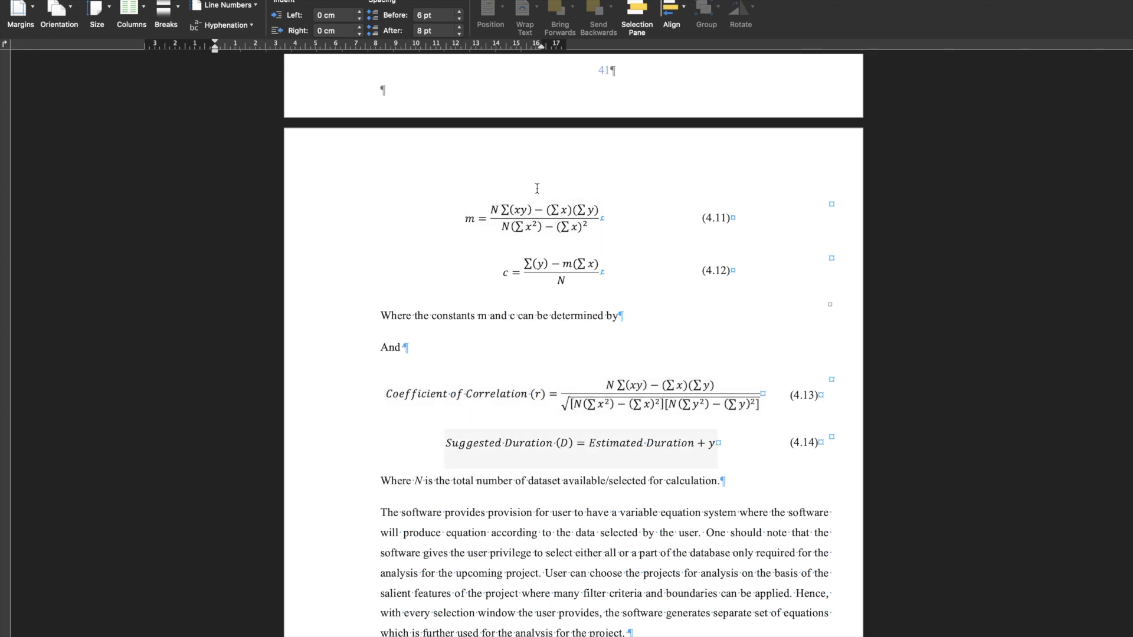
pyautogui.scroll(3, 566, 183)
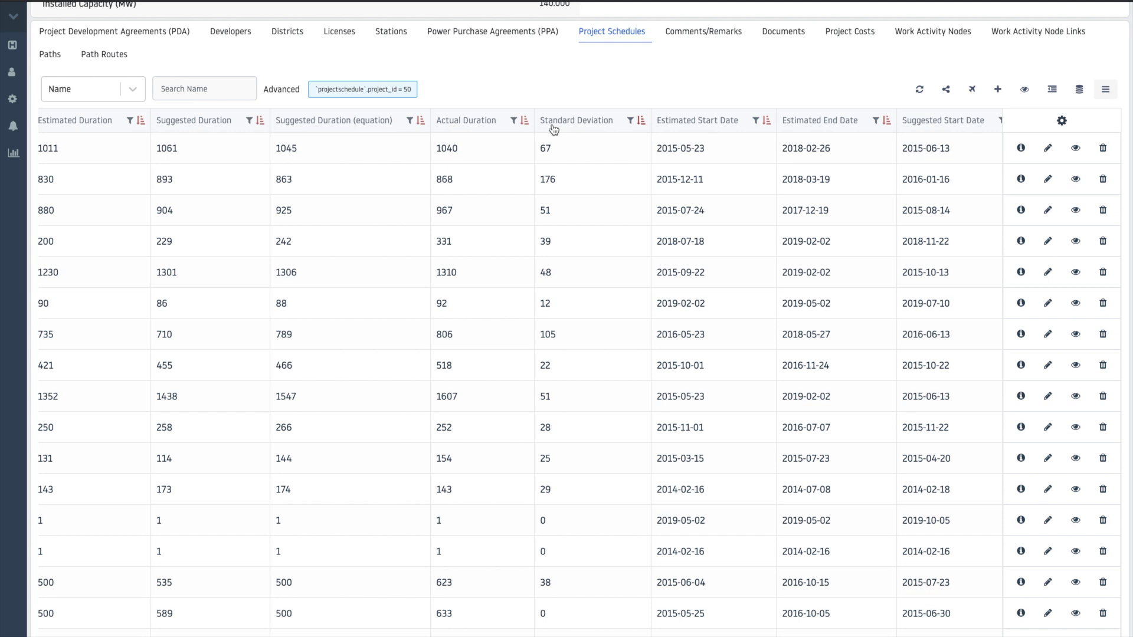
# Compare the schedules' equation, correlation and suggested duration columns in the browser with section 4.3.3 of the Word document on average suggested duration
pyautogui.hscroll(-3, 330, 130)
pyautogui.hscroll(-5, 329, 129)
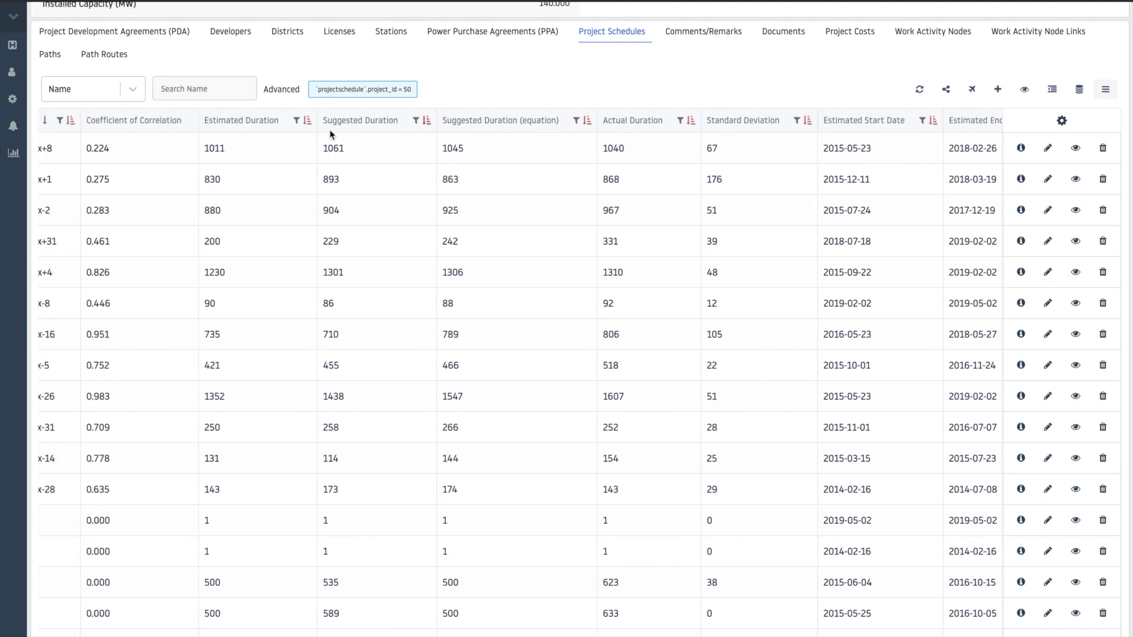
pyautogui.hscroll(-1, 329, 129)
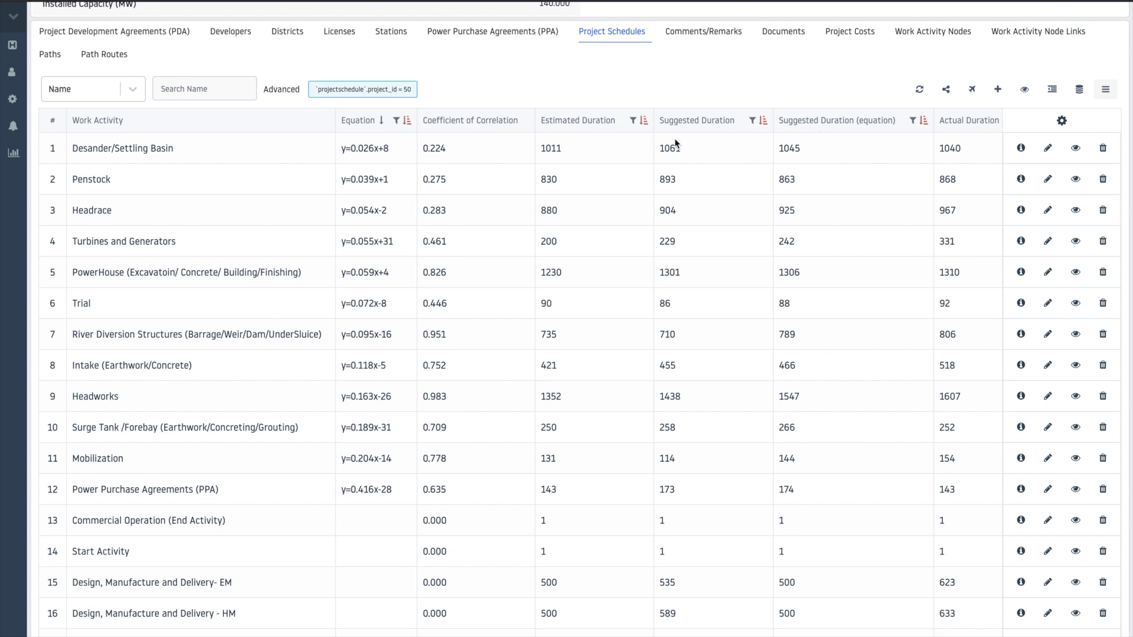
pyautogui.hotkey('ctrl', 'Left')
pyautogui.scroll(15, 655, 151)
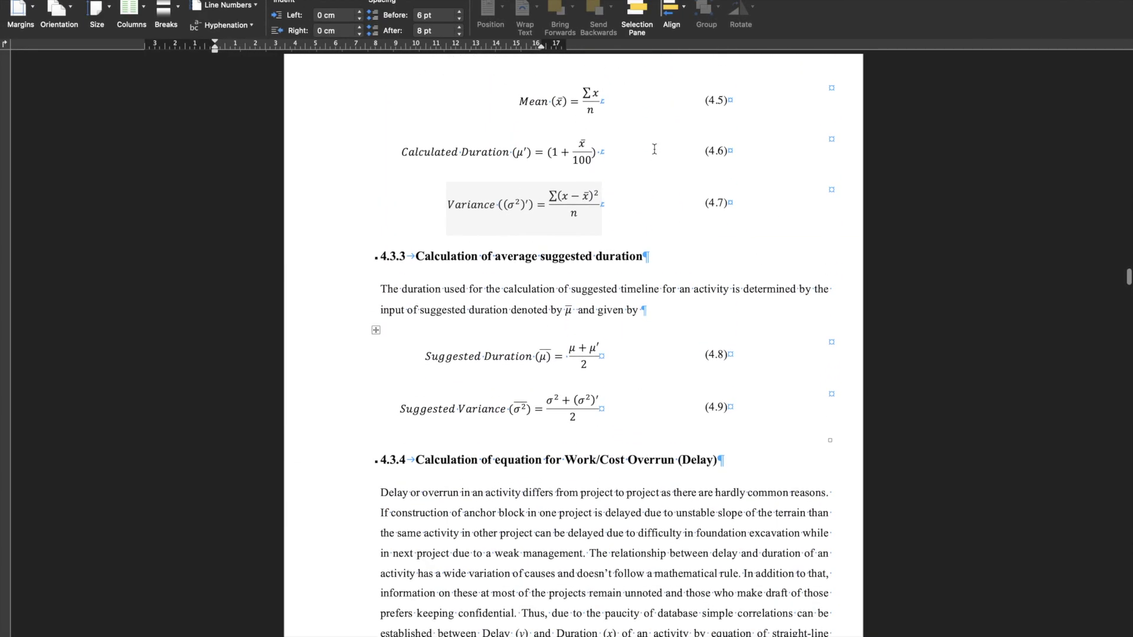
pyautogui.hotkey('ctrl', 'Right')
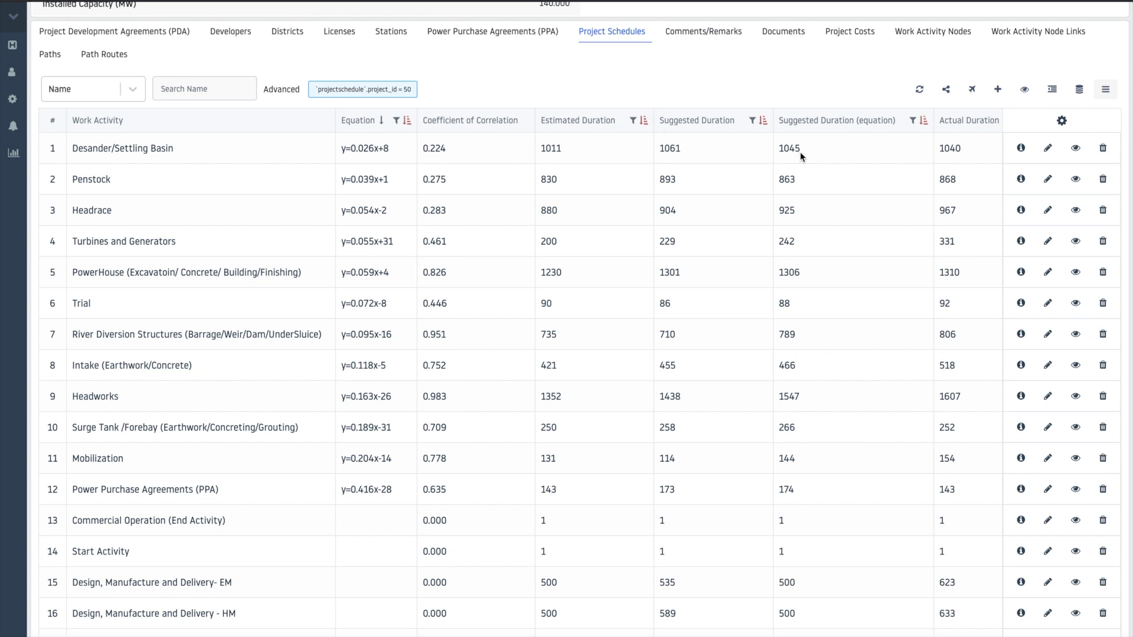
# Review the project schedules' estimated, suggested, equation suggested and actual start and end dates
pyautogui.hscroll(10, 800, 147)
pyautogui.hscroll(-10, 798, 141)
pyautogui.hscroll(10, 664, 435)
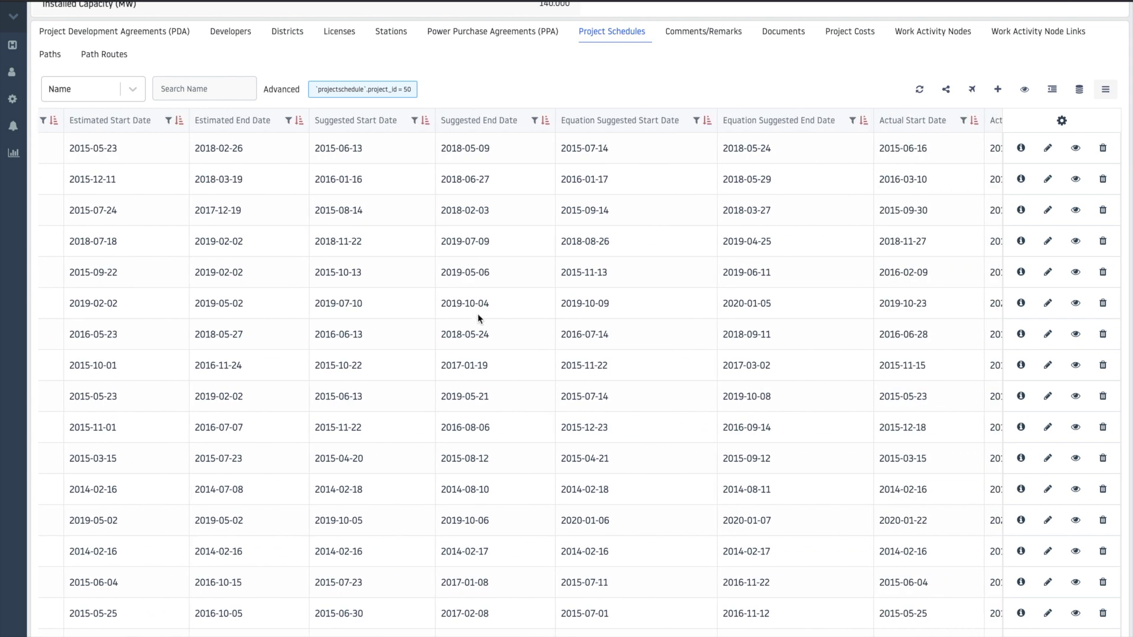
pyautogui.hscroll(-3, 479, 317)
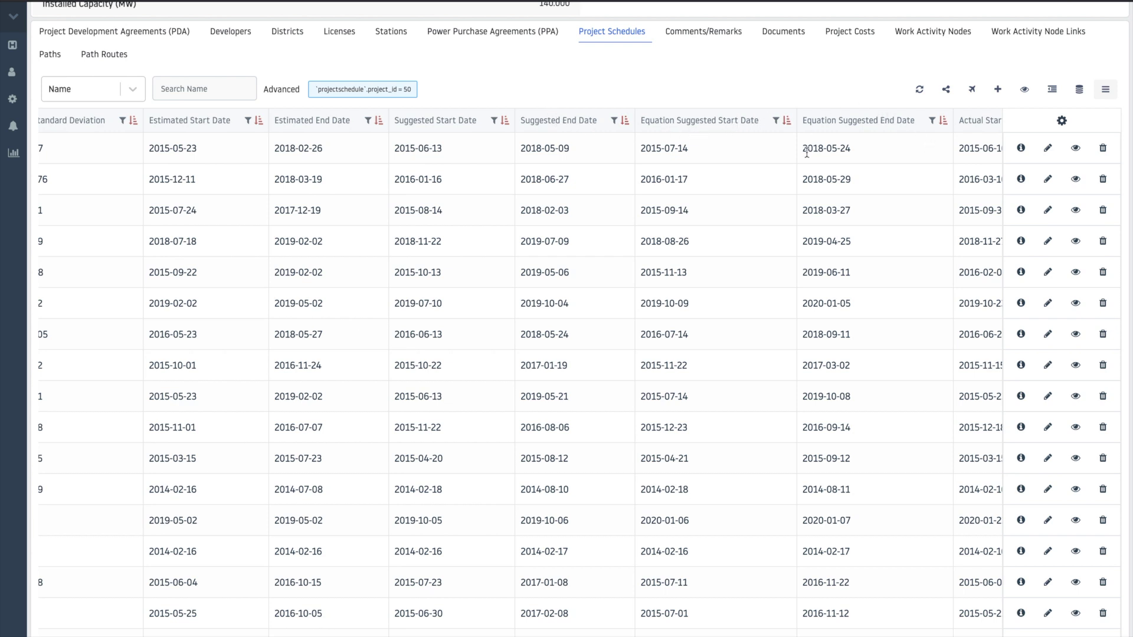
pyautogui.hscroll(-2, 736, 260)
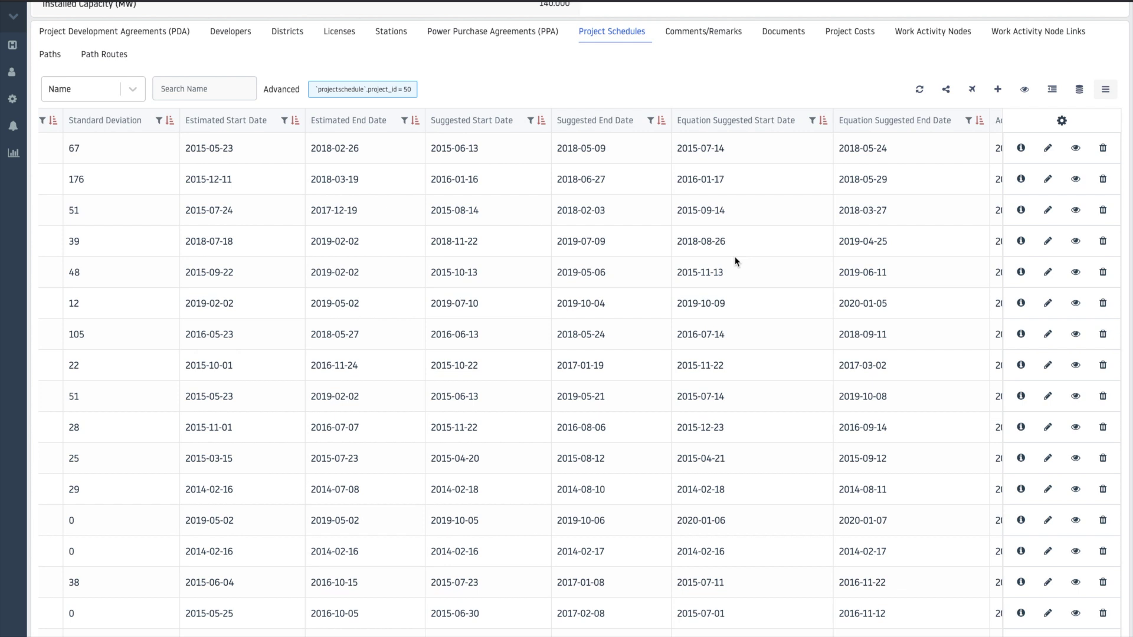
pyautogui.hscroll(5, 735, 260)
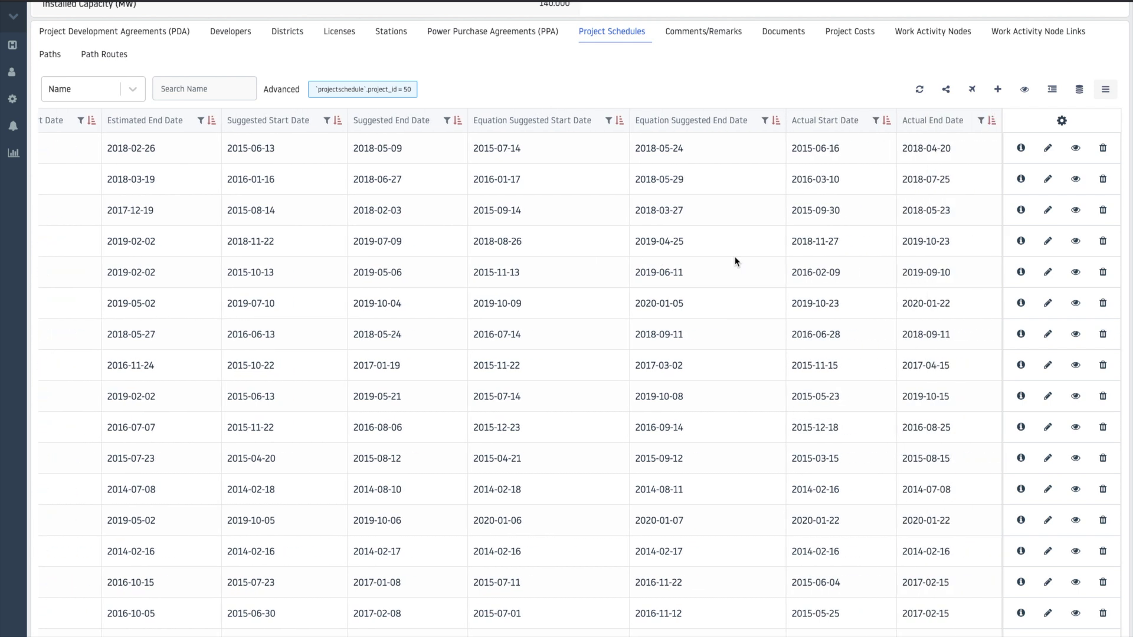
pyautogui.hscroll(-5, 735, 256)
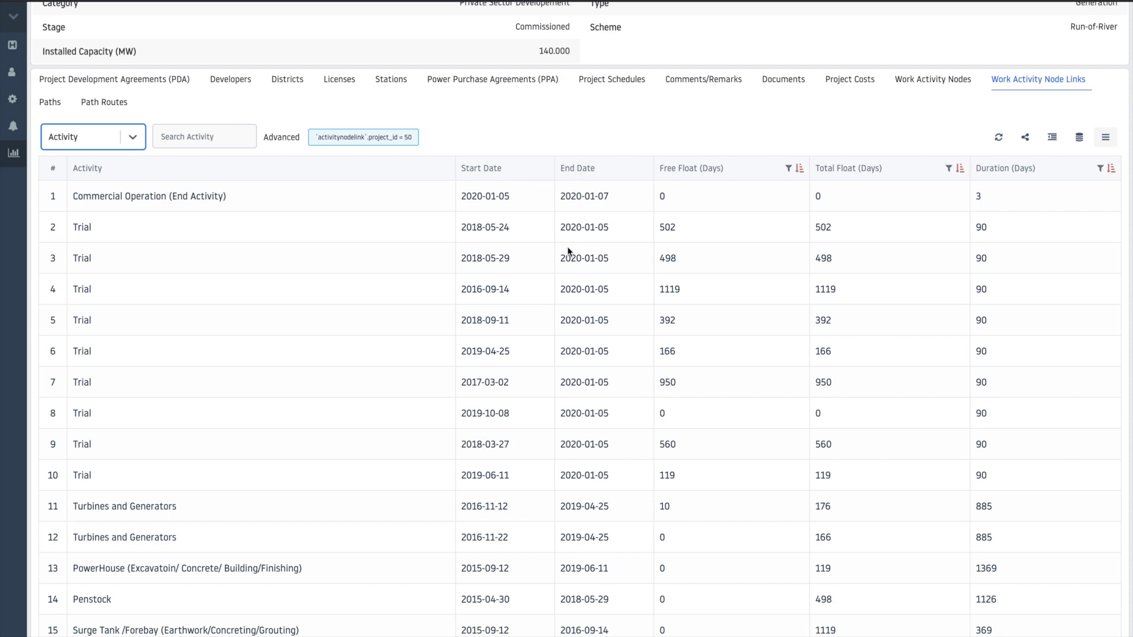
# Examine the work activity node links' start and end dates, free floats, total floats and durations
pyautogui.hotkey('ctrl', 'Left')
pyautogui.scroll(-2, 567, 248)
pyautogui.scroll(2, 484, 231)
pyautogui.scroll(-2, 332, 358)
pyautogui.scroll(3, 332, 358)
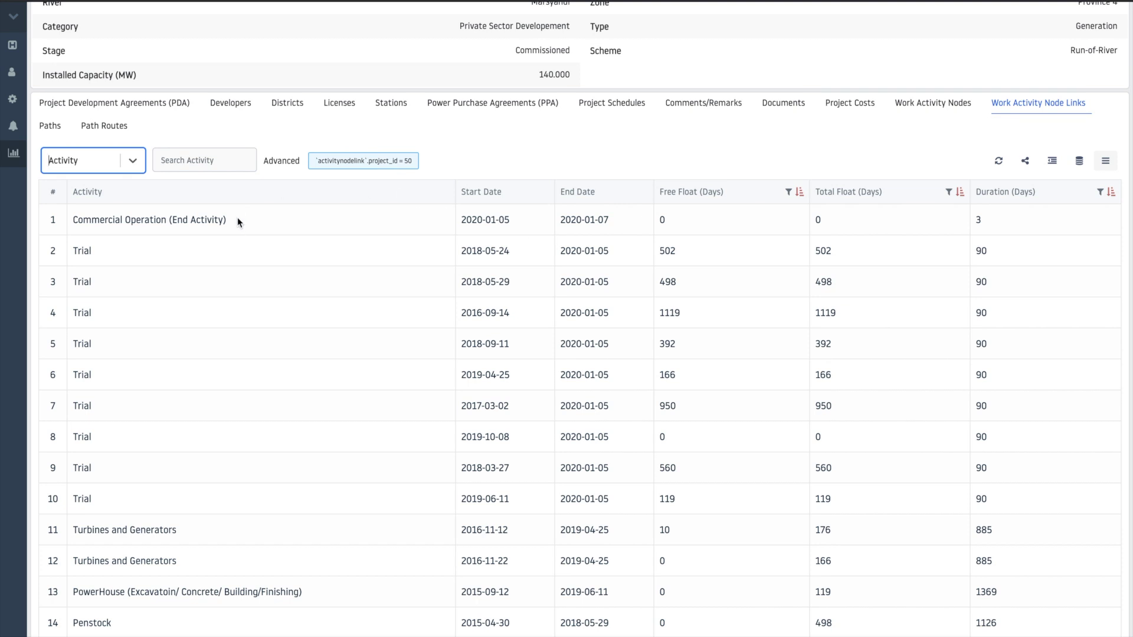
# List the project's paths and set the list to show 100 rows per page
pyautogui.click(47, 126)
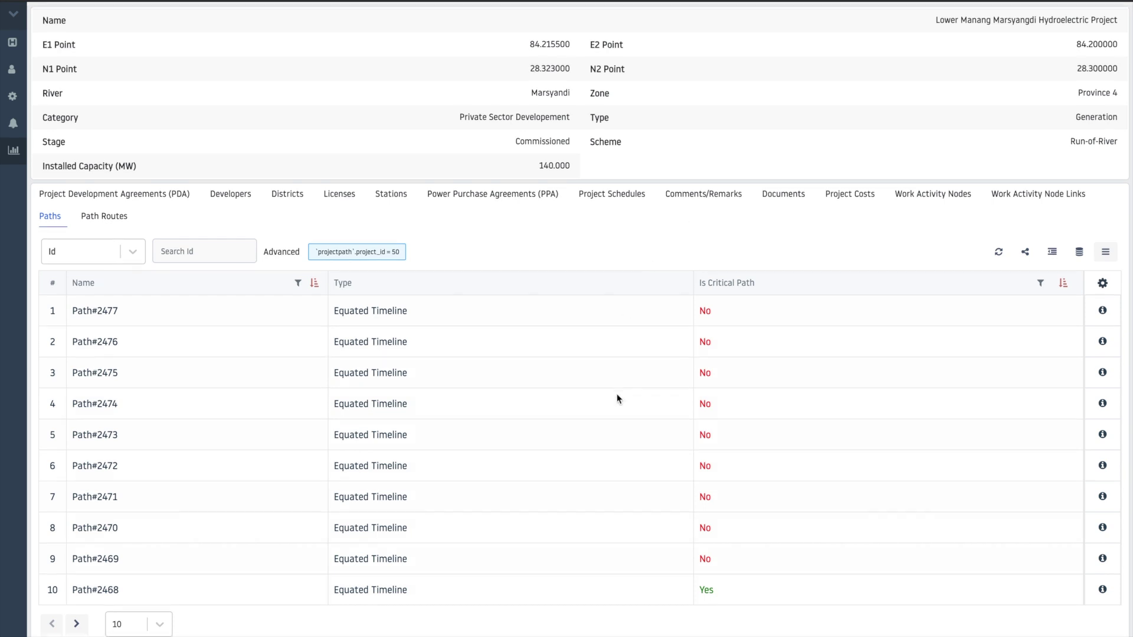
pyautogui.moveTo(519, 636)
pyautogui.click(138, 627)
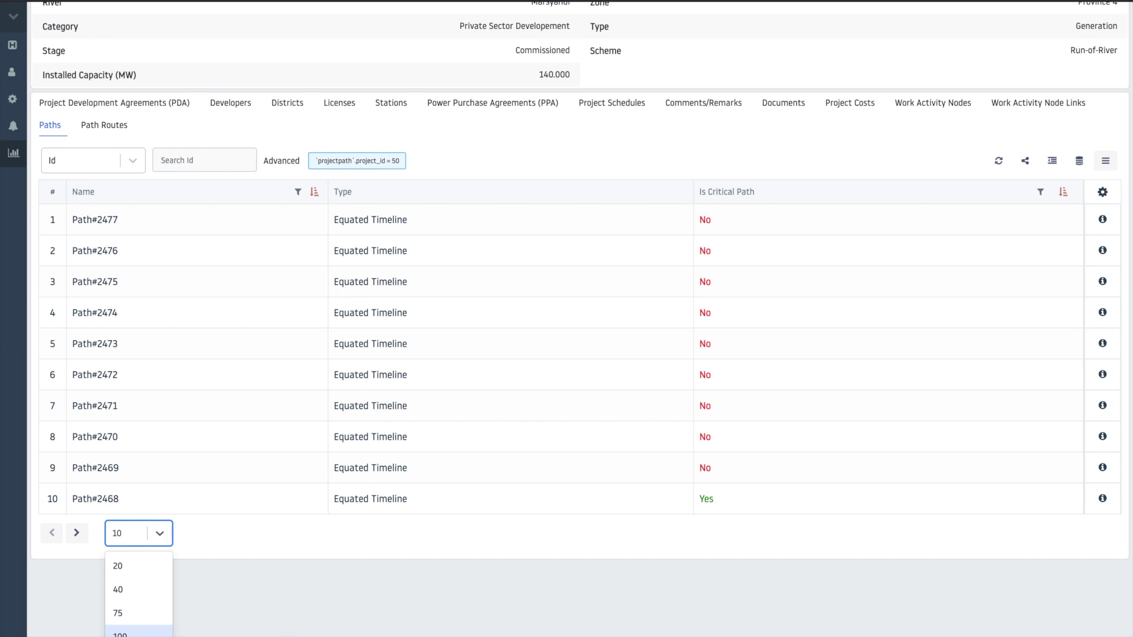
pyautogui.click(125, 633)
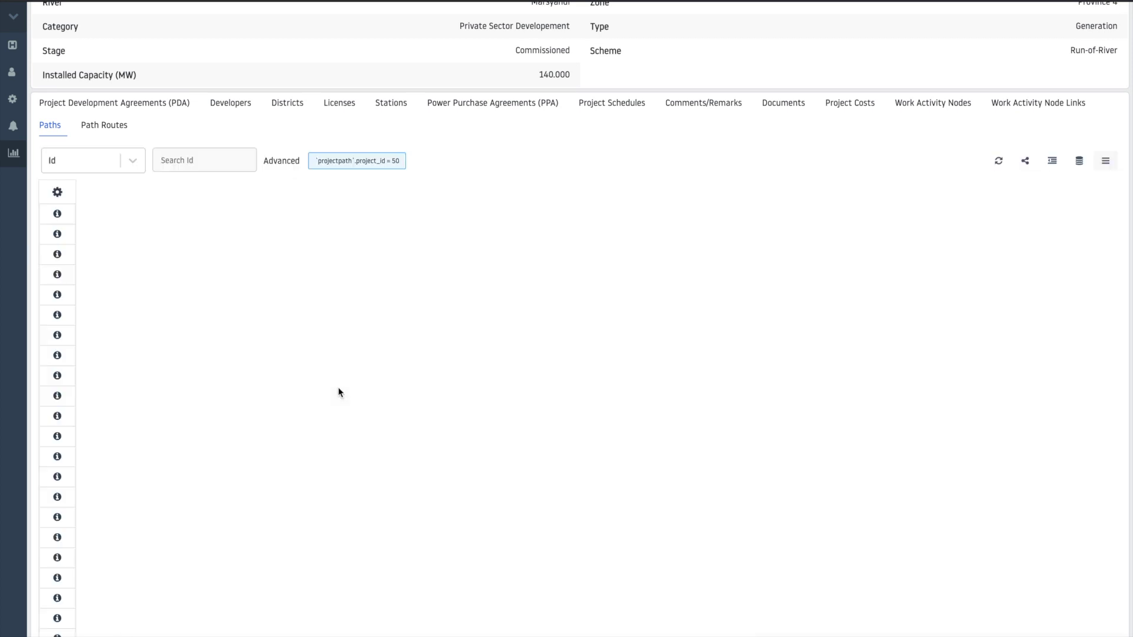
# Examine the equated, suggested and estimated timeline paths and which of them are flagged as critical
pyautogui.scroll(-3, 338, 387)
pyautogui.scroll(-5, 338, 388)
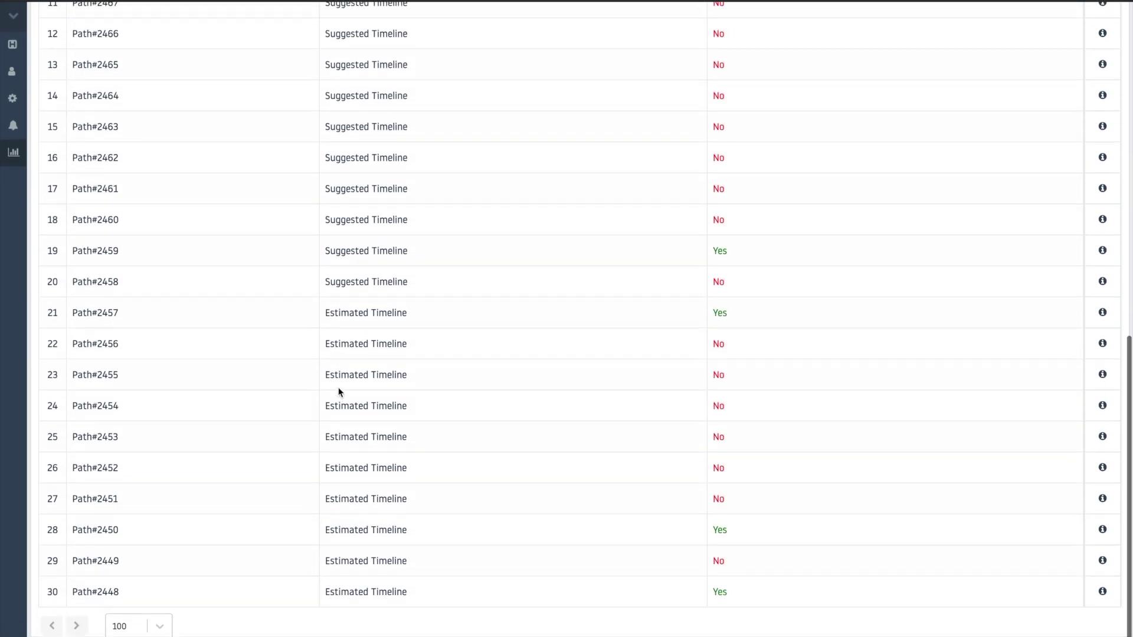
pyautogui.scroll(10, 131, 408)
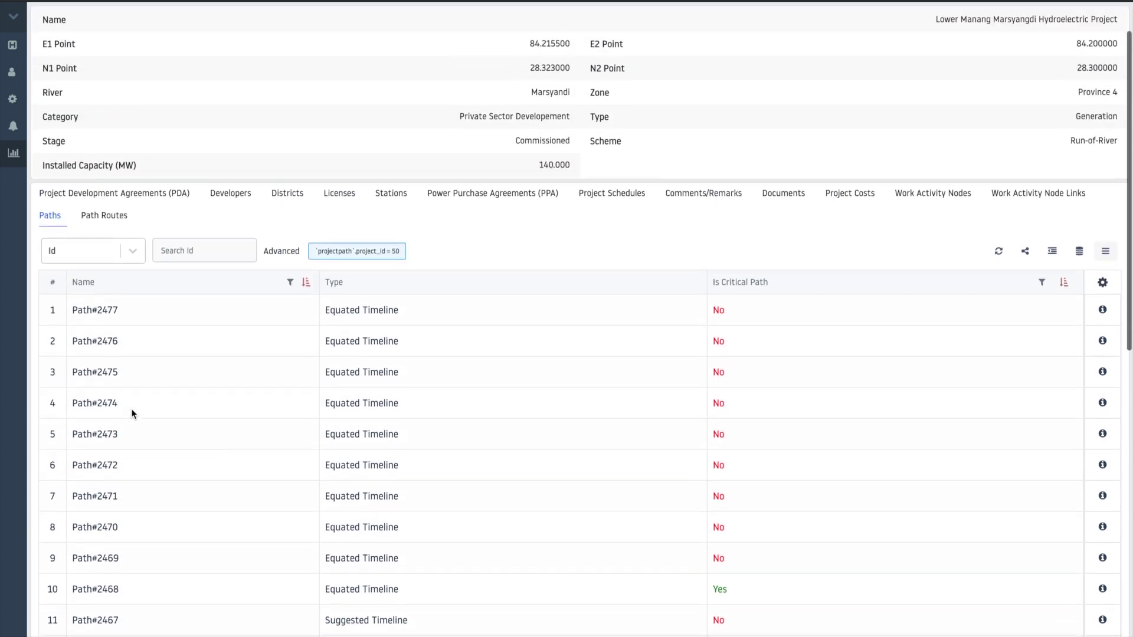
pyautogui.scroll(-1, 131, 409)
pyautogui.scroll(-4, 131, 409)
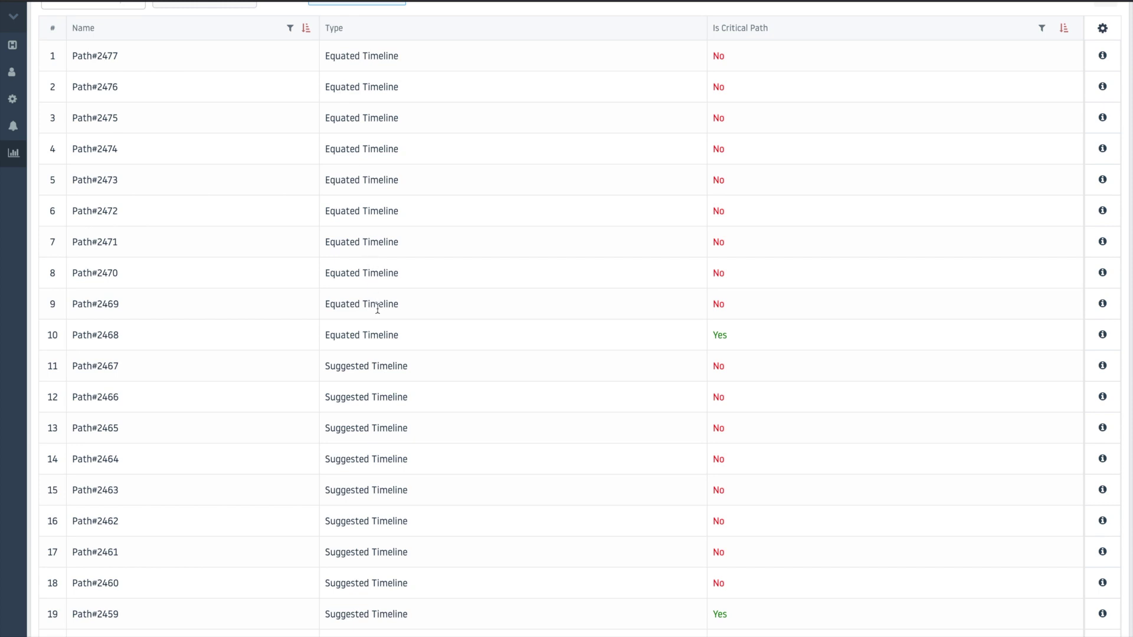
pyautogui.scroll(-2, 378, 307)
pyautogui.scroll(-3, 415, 564)
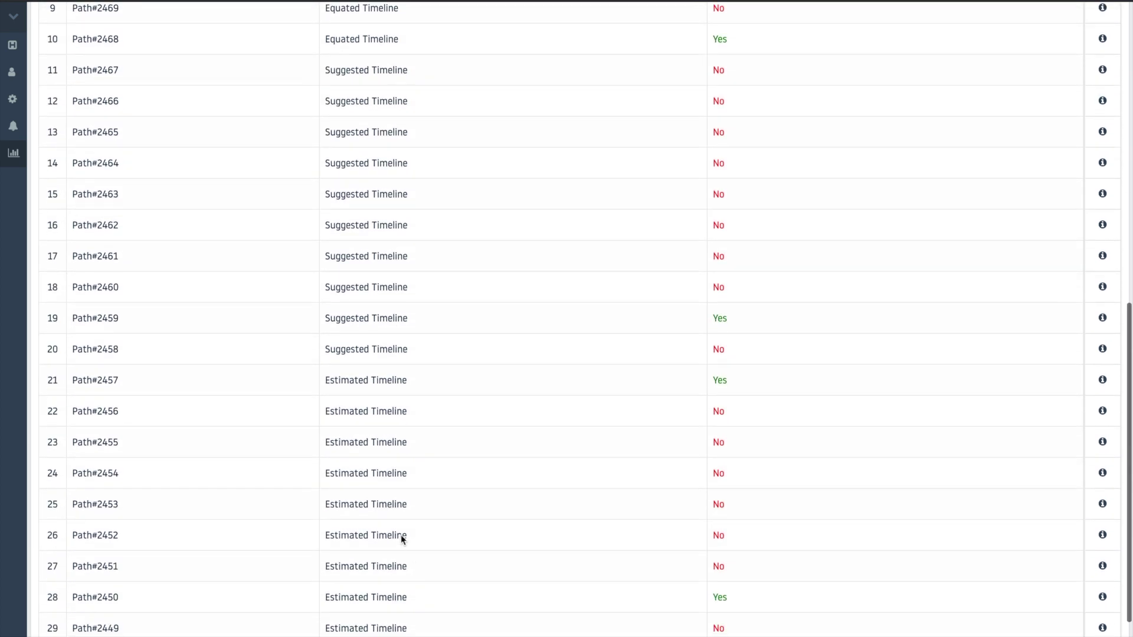
pyautogui.scroll(5, 282, 286)
pyautogui.scroll(5, 282, 286)
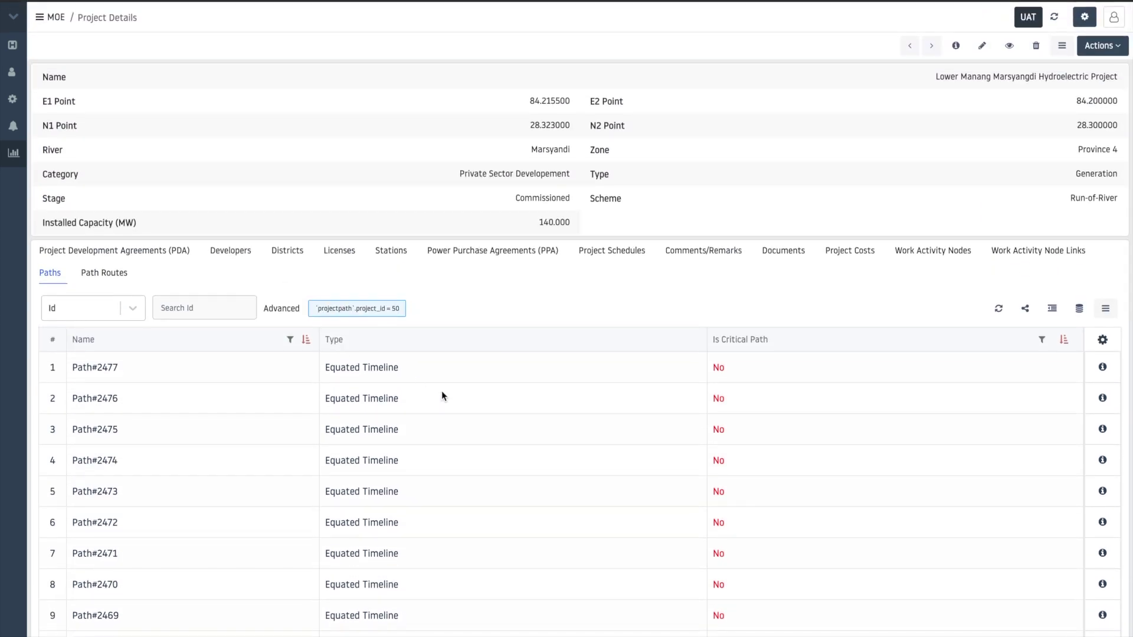
# View the route activities in the details of Path#2476, and return to the project's paths
pyautogui.scroll(-2, 443, 394)
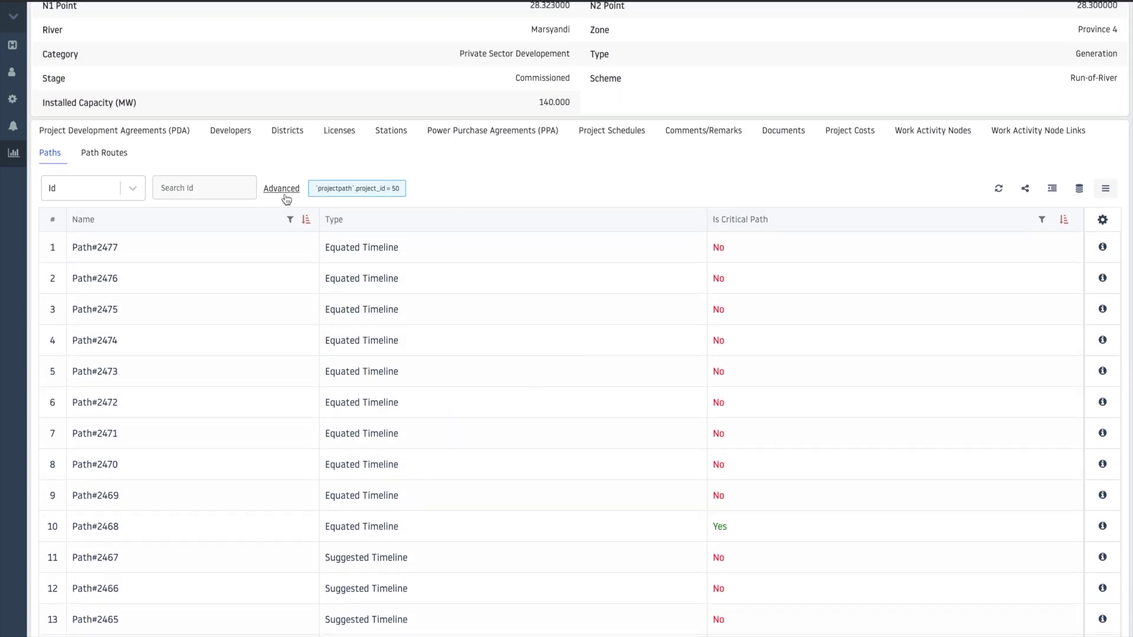
pyautogui.click(1103, 279)
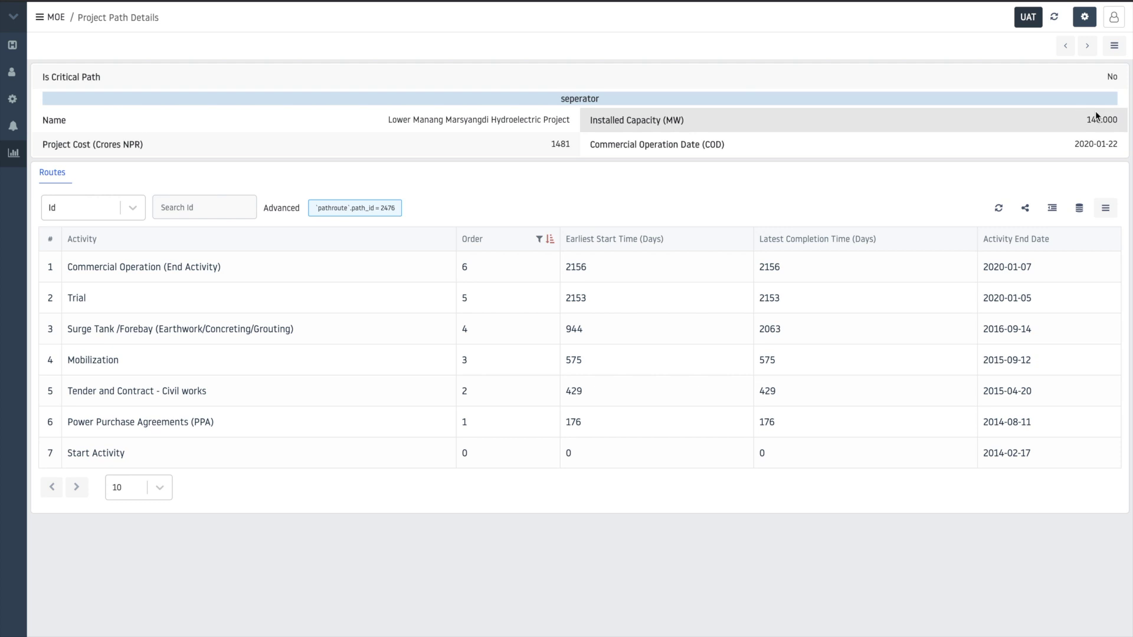
pyautogui.click(21, 1)
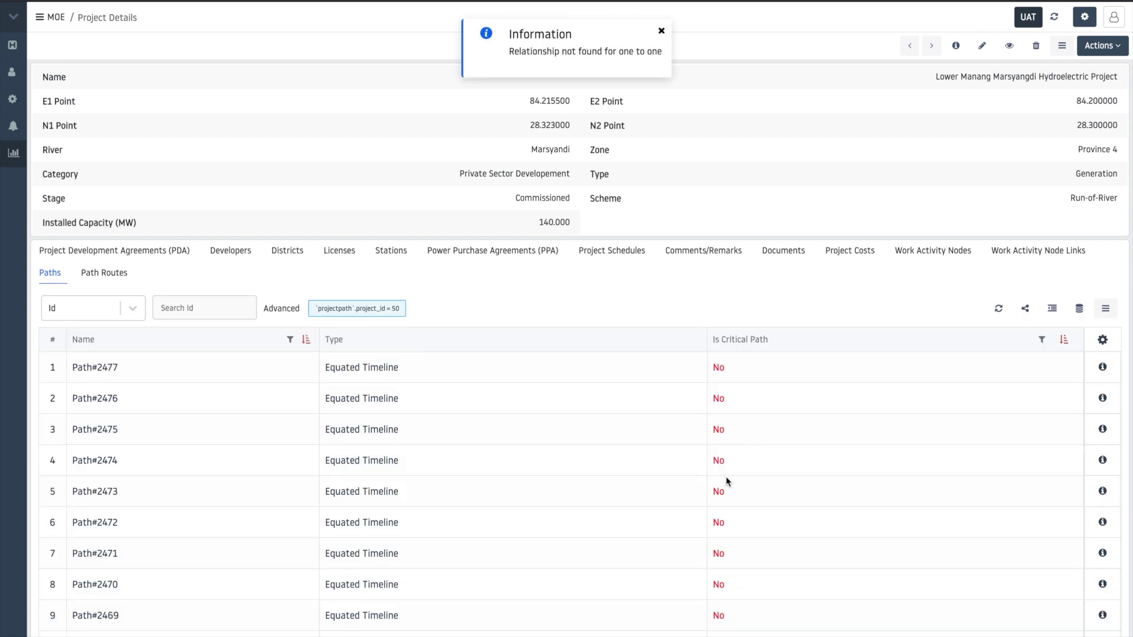
# Sort the project's paths by critical path status so that the critical ones come first
pyautogui.scroll(-3, 727, 473)
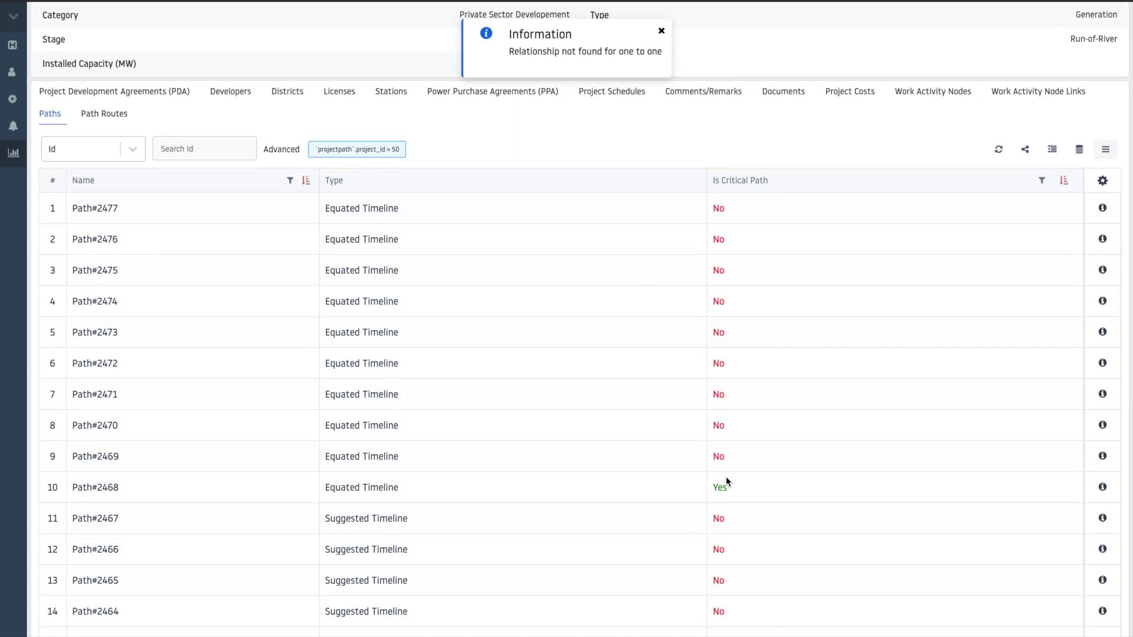
pyautogui.scroll(-1, 726, 481)
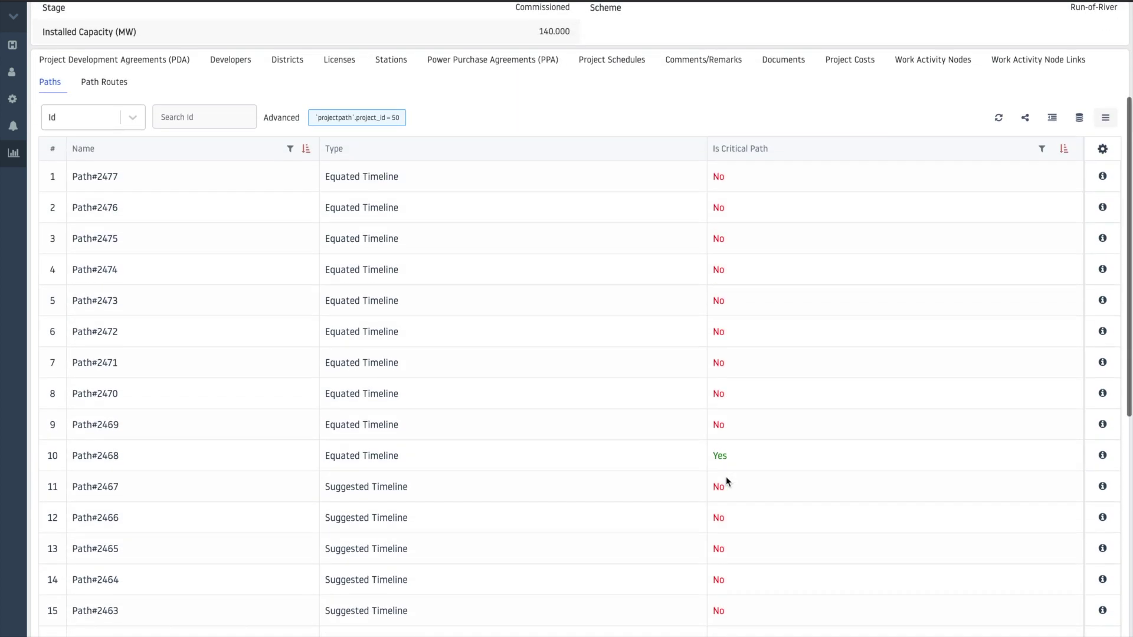
pyautogui.click(728, 124)
pyautogui.click(728, 124)
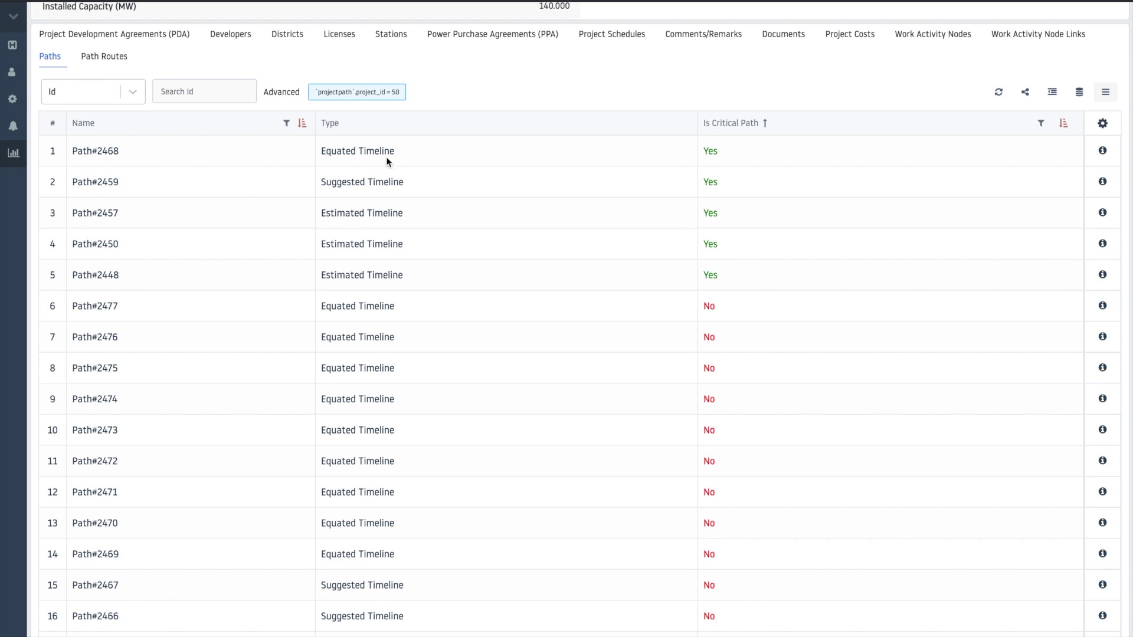
# View the details of critical Path#2468 with its route activities sorted by ascending order, and return to the paths
pyautogui.click(1102, 153)
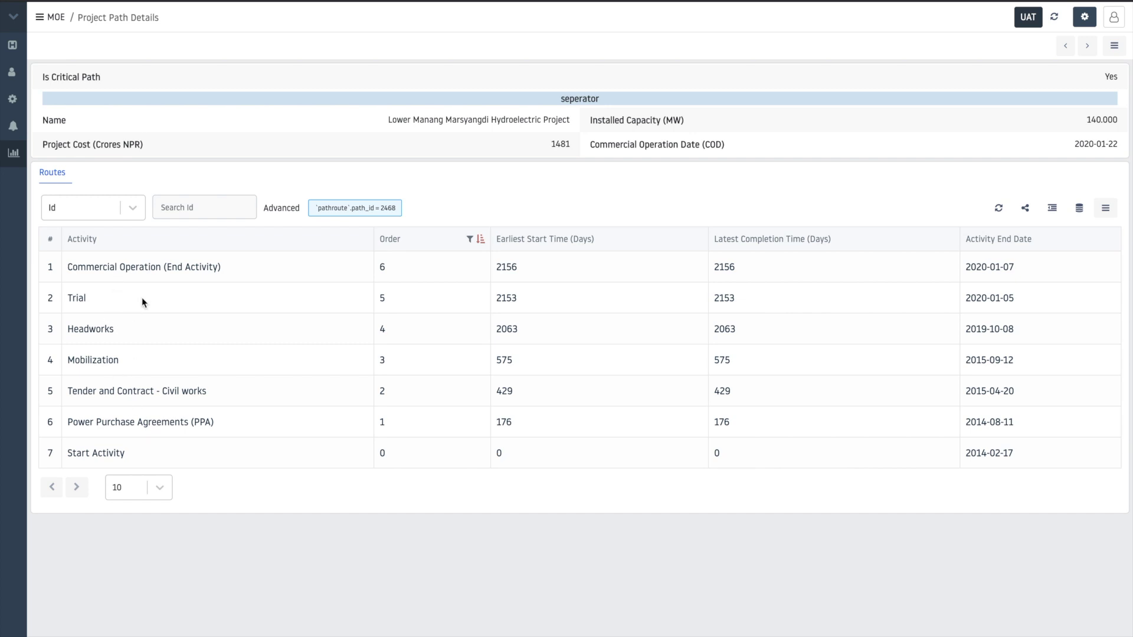
pyautogui.click(391, 240)
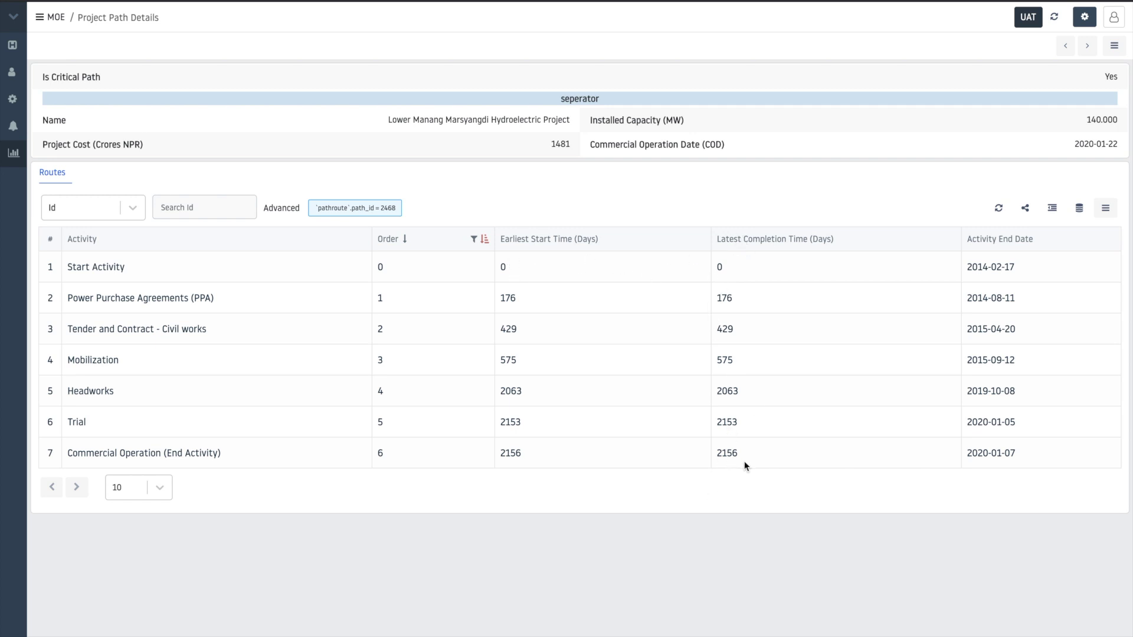
pyautogui.click(11, 45)
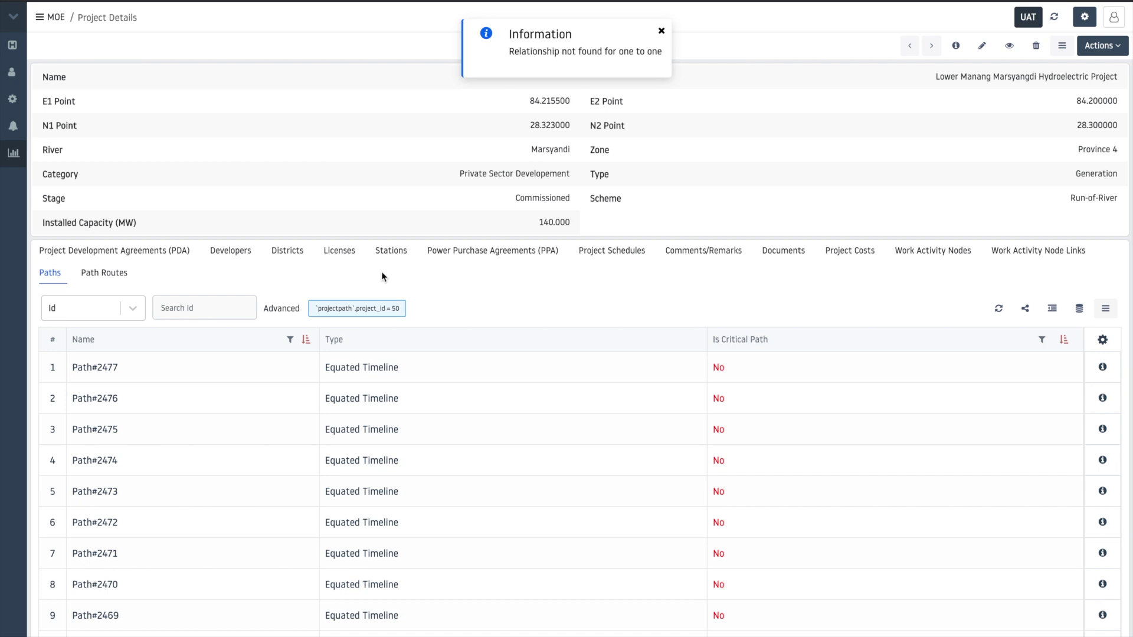
# Sort the paths with critical ones first and view Path#2448's route activities in ascending order, returning to the project details
pyautogui.click(732, 339)
pyautogui.scroll(-1, 735, 342)
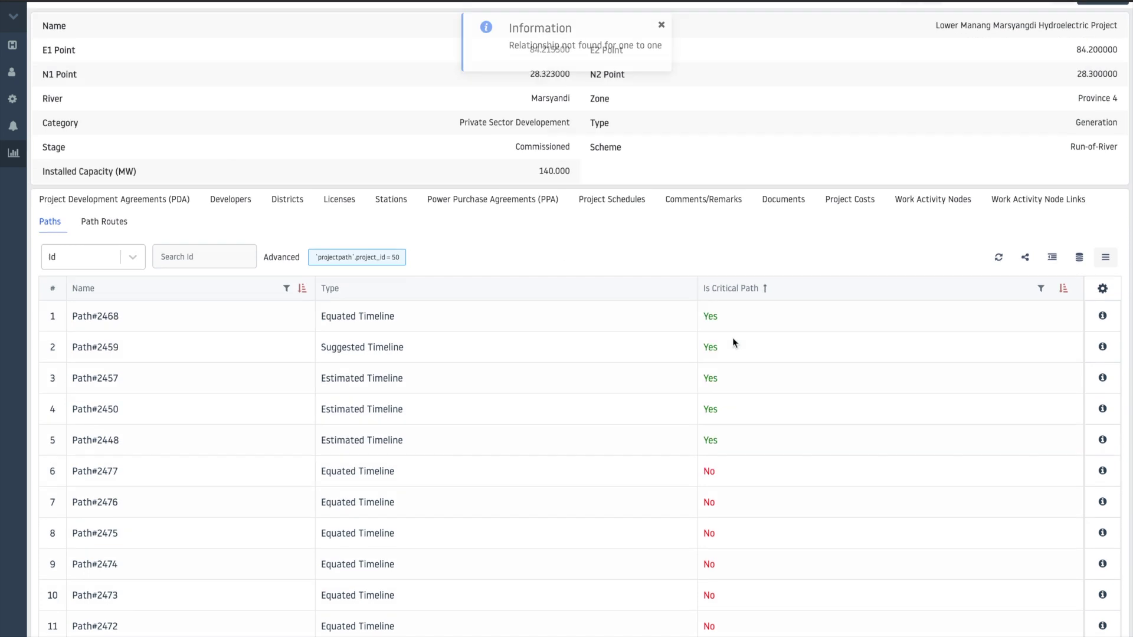
pyautogui.scroll(-1, 732, 338)
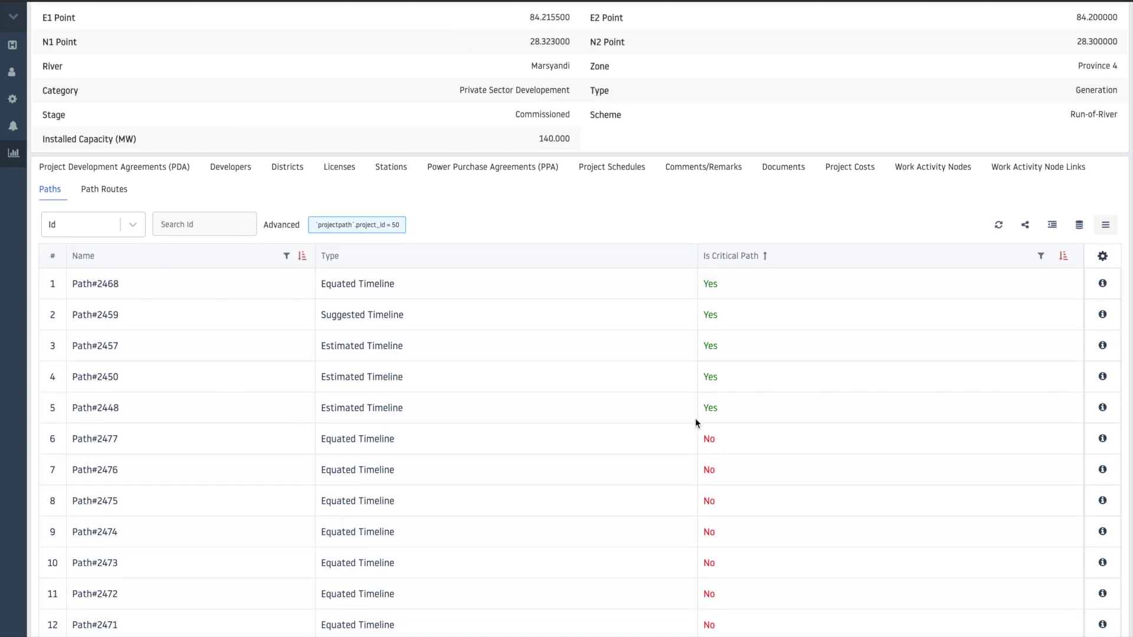
pyautogui.click(1102, 407)
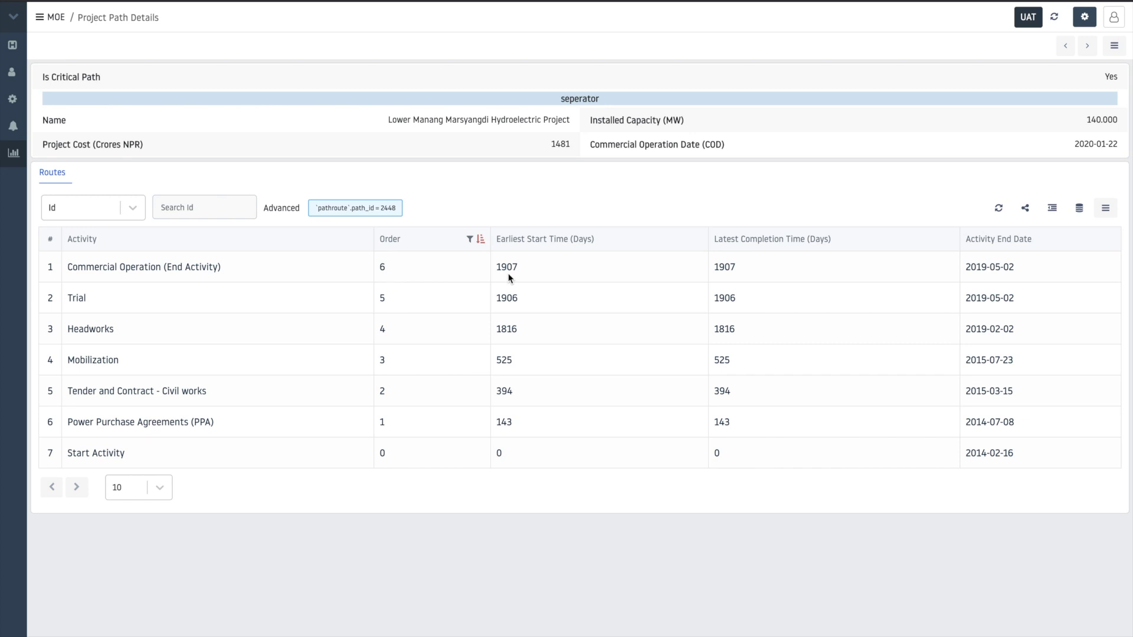
pyautogui.click(389, 240)
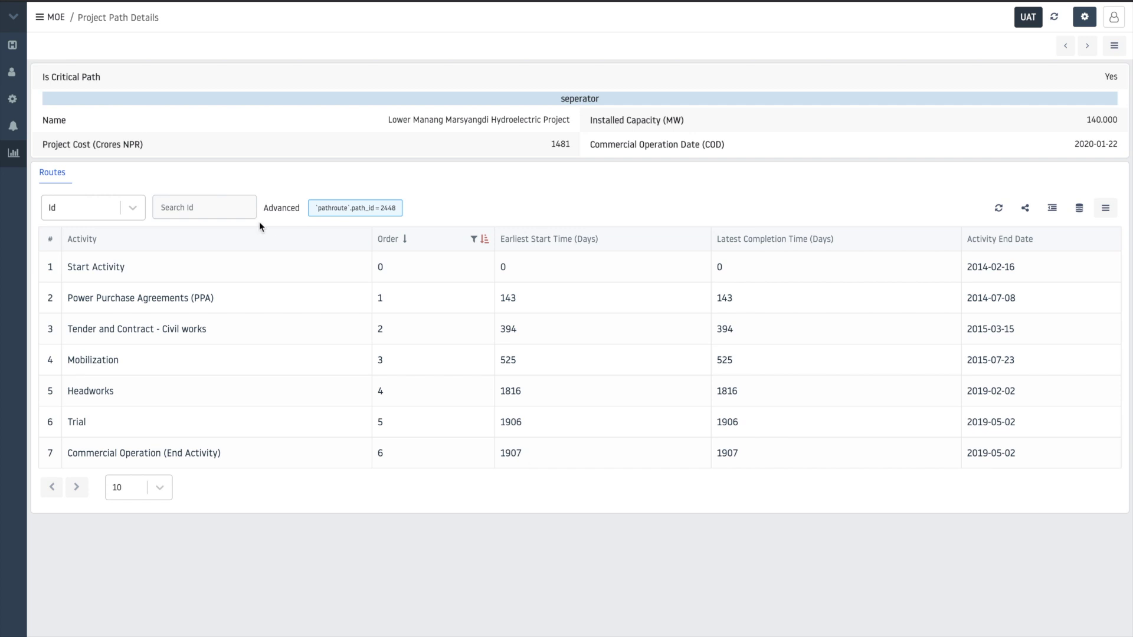
pyautogui.click(19, 2)
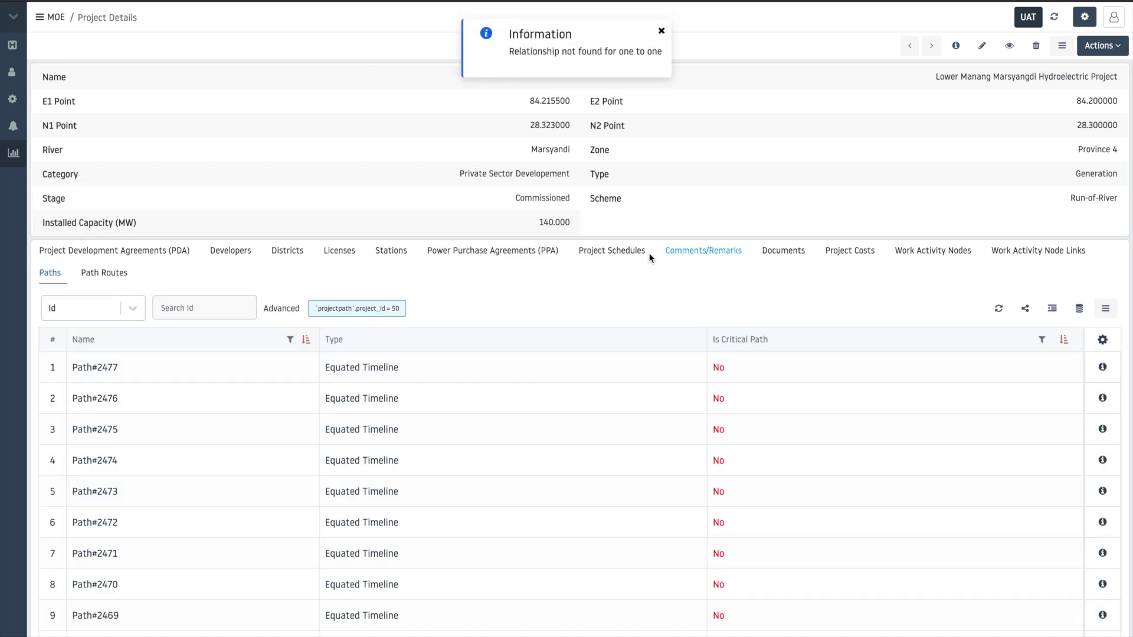
# View the Lower Manang Marsyangdi project's schedules, including the estimated, suggested, equation suggested and actual dates
pyautogui.click(603, 254)
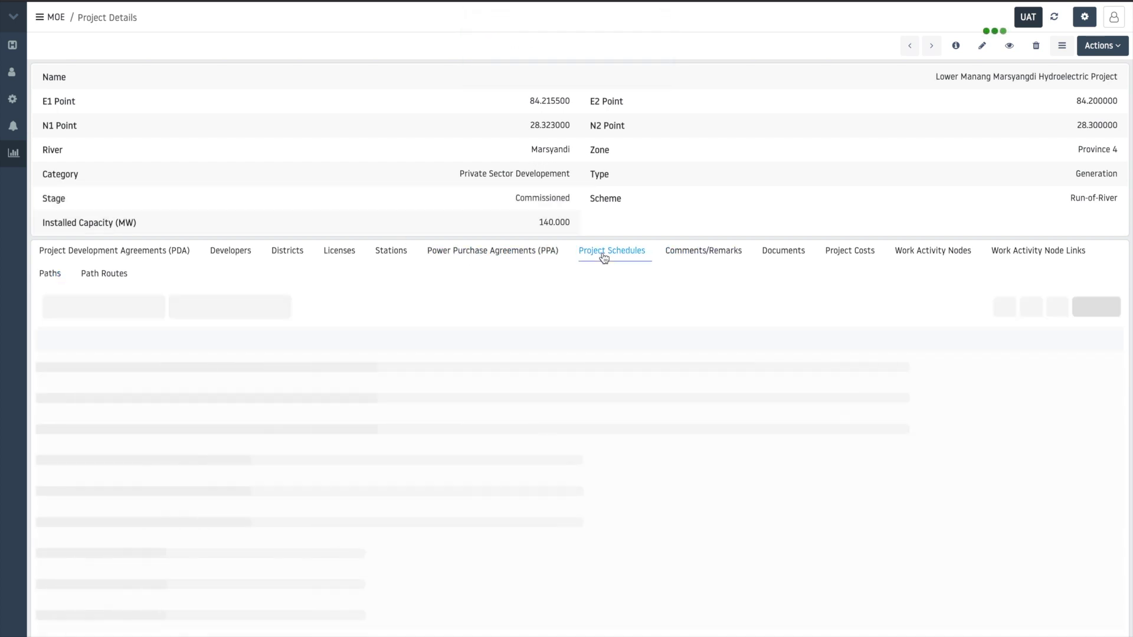
pyautogui.scroll(-1, 768, 406)
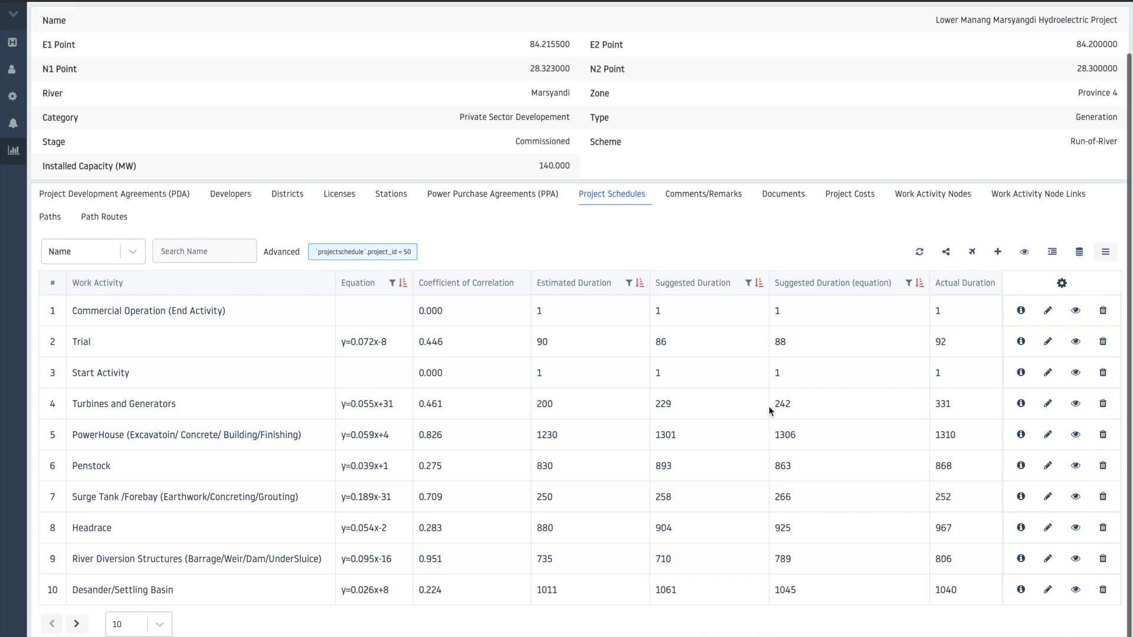
pyautogui.hscroll(10, 655, 401)
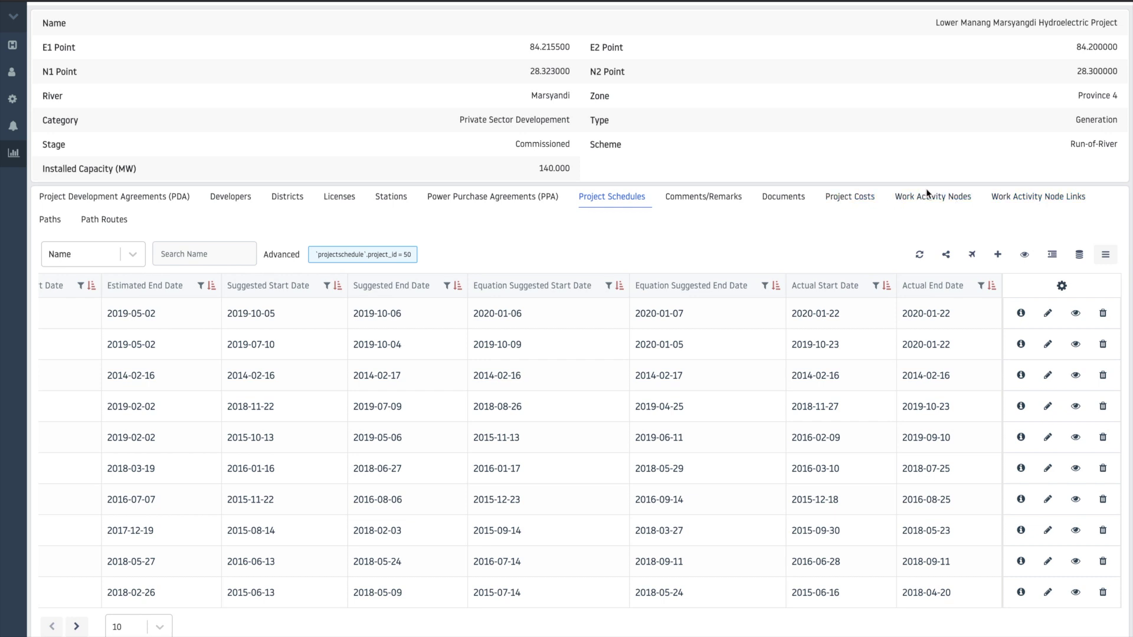
# Show the project's costs and sort the cost heads by equation so that those with an equation come first
pyautogui.click(834, 201)
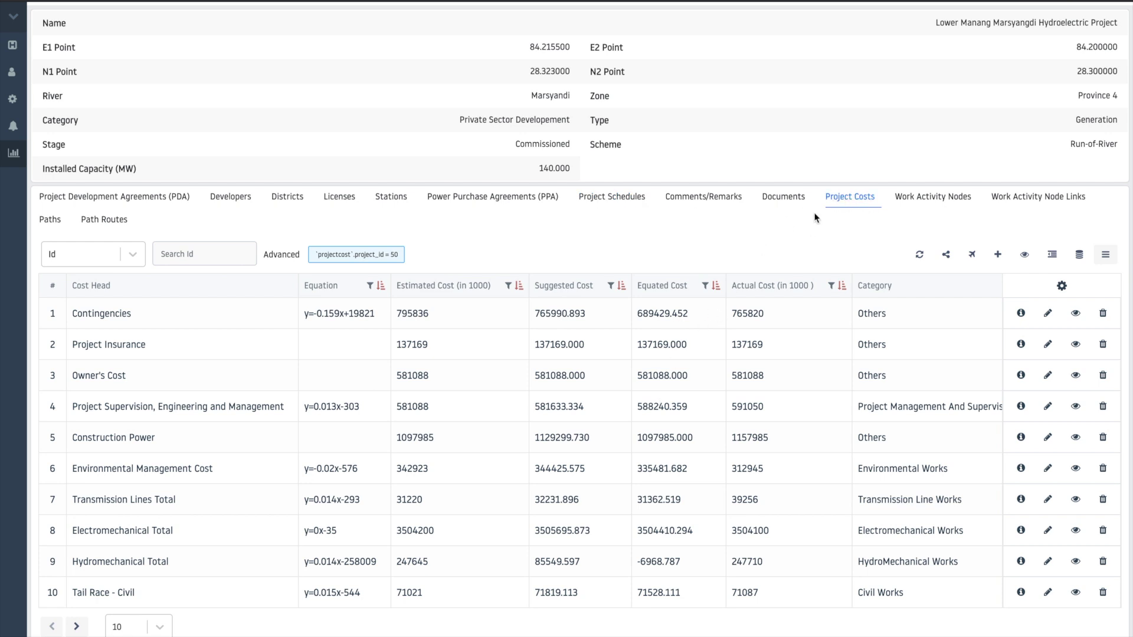
pyautogui.click(326, 286)
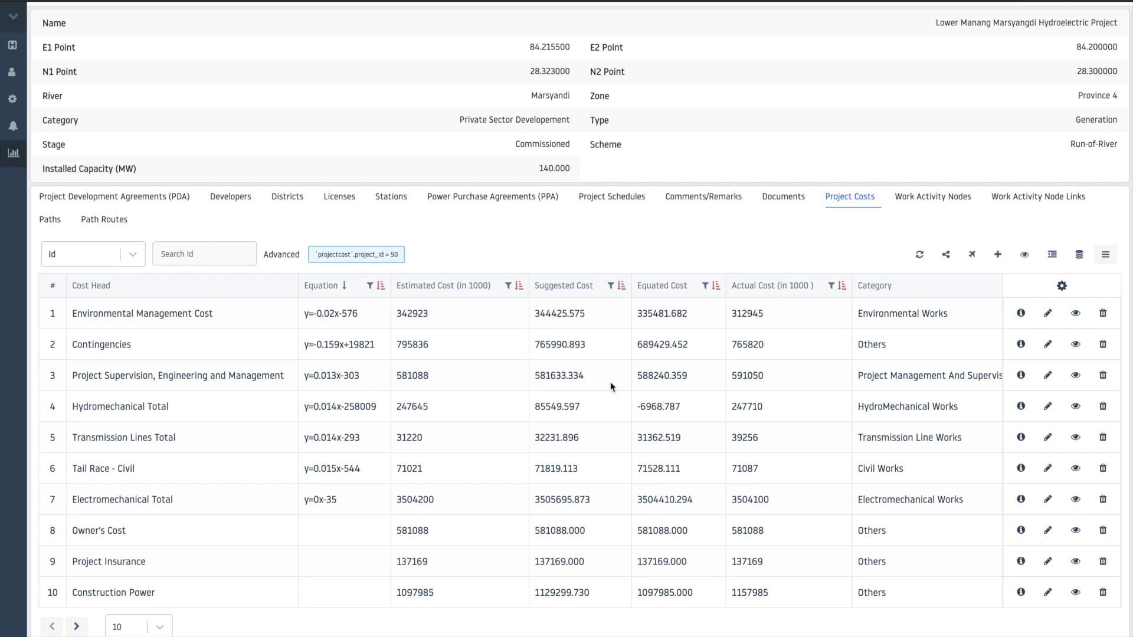
pyautogui.scroll(1, 576, 356)
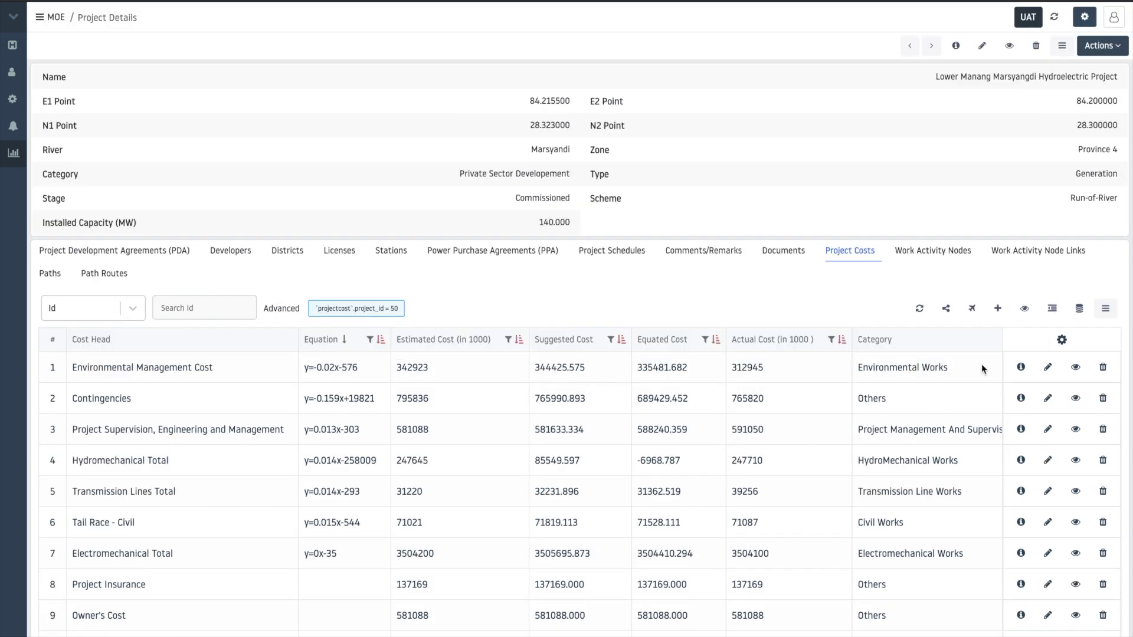
# Add the reason "Sudden breakdown of Machines" with the comment "the machine broke down during the work" to the project's Environmental Management Cost
pyautogui.click(1021, 367)
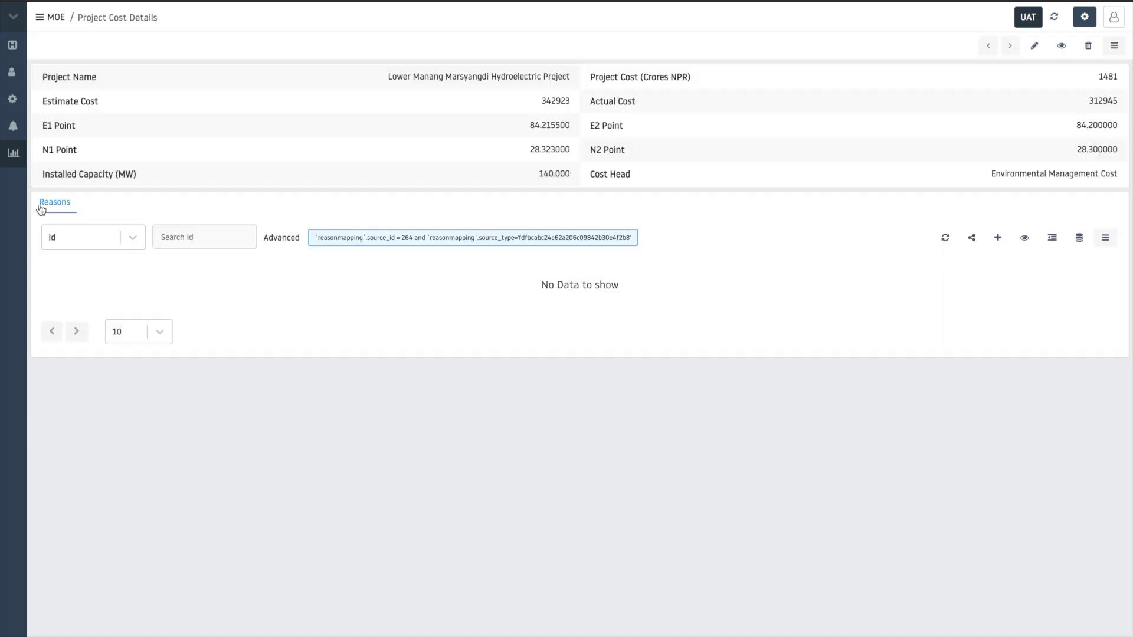
pyautogui.click(998, 238)
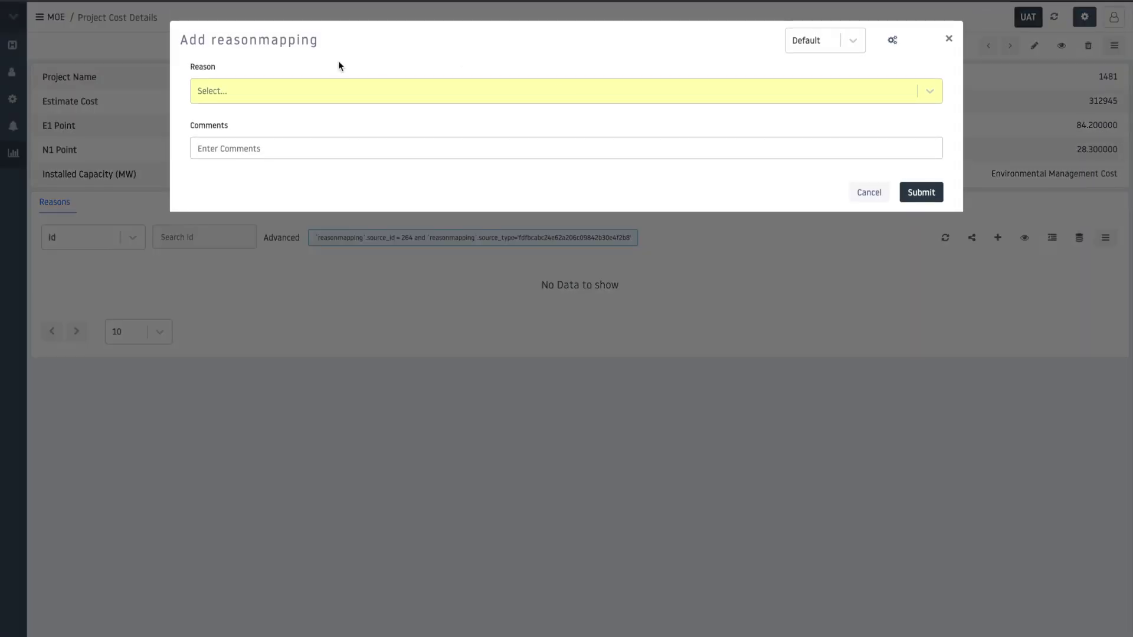
pyautogui.click(313, 90)
pyautogui.write('m')
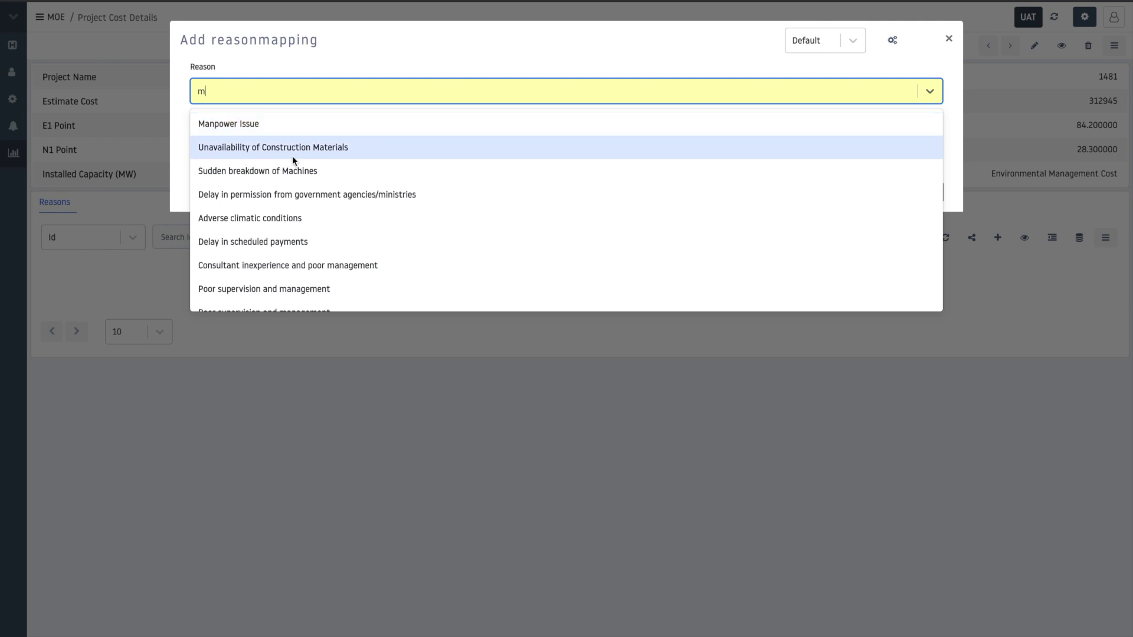
pyautogui.click(296, 173)
pyautogui.click(253, 153)
pyautogui.write('the machine broked')
pyautogui.press('BackSpace')
pyautogui.write('down during the work')
pyautogui.press('Return')
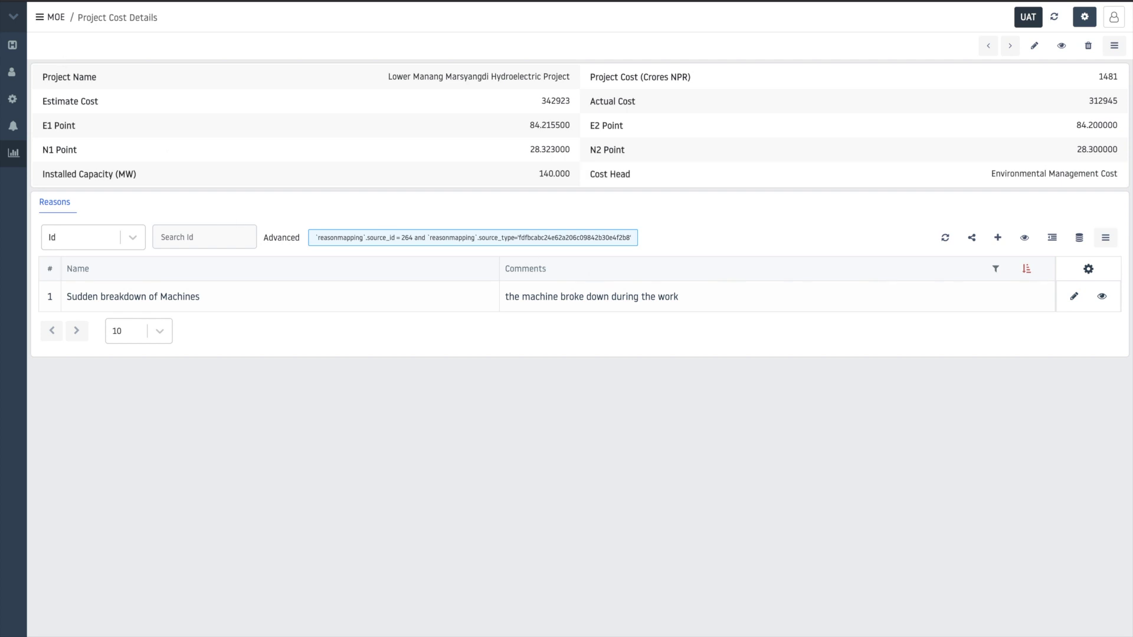
# Return to the project's costs and sort them by equation again
pyautogui.click(8, 1)
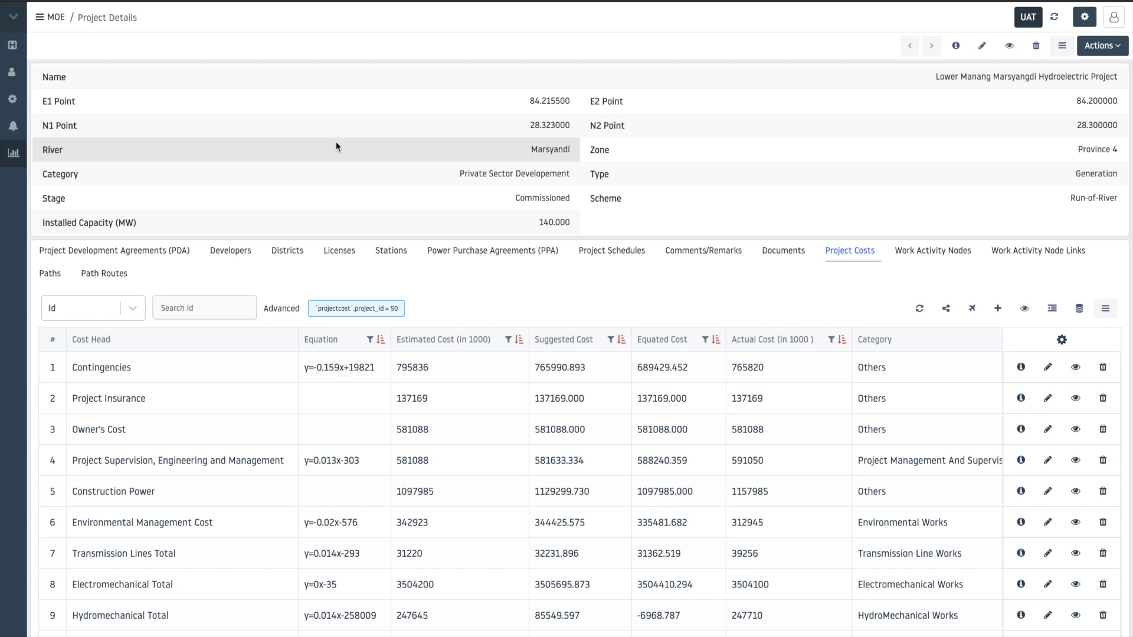
pyautogui.click(322, 341)
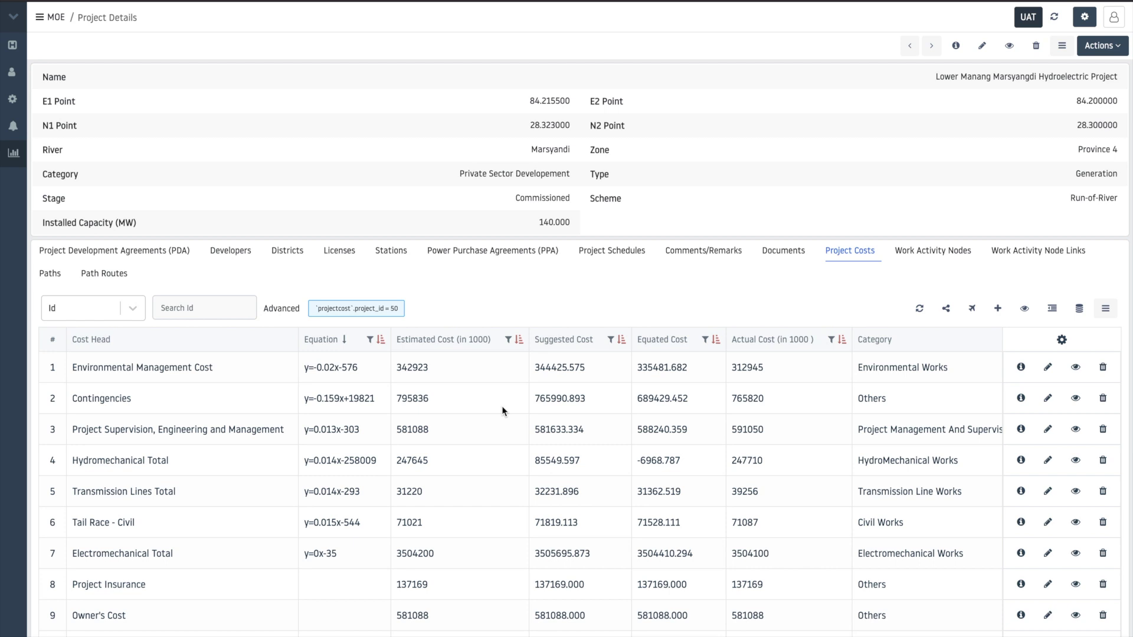
# Show the Work Activities list and sort it by equation, then by co relation from highest to lowest
pyautogui.click(11, 154)
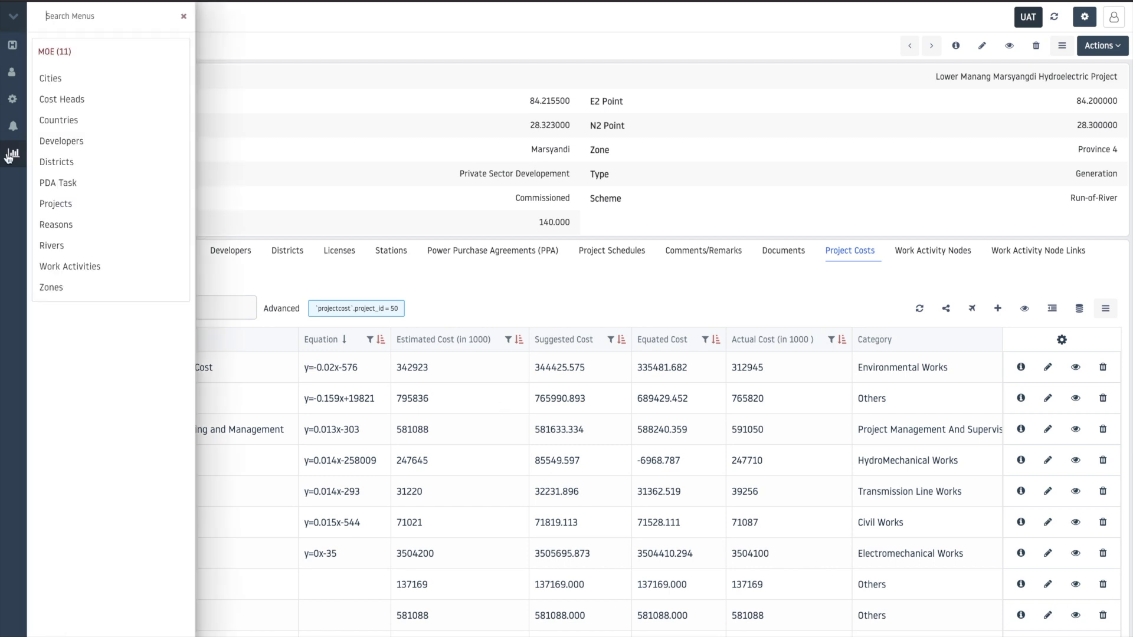
pyautogui.click(81, 265)
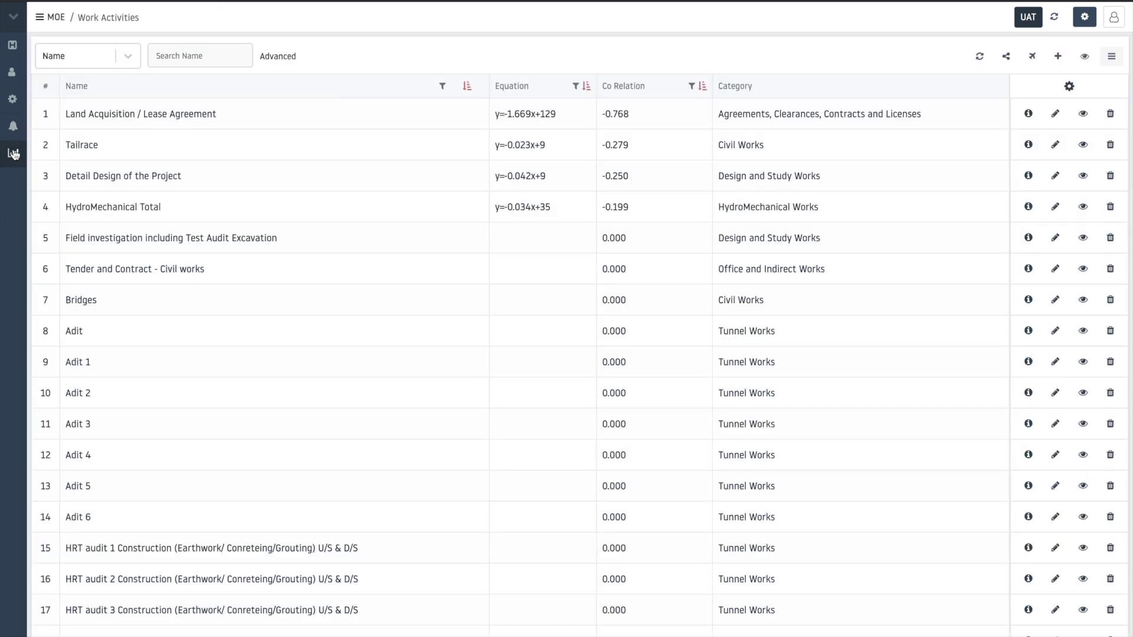
pyautogui.click(507, 87)
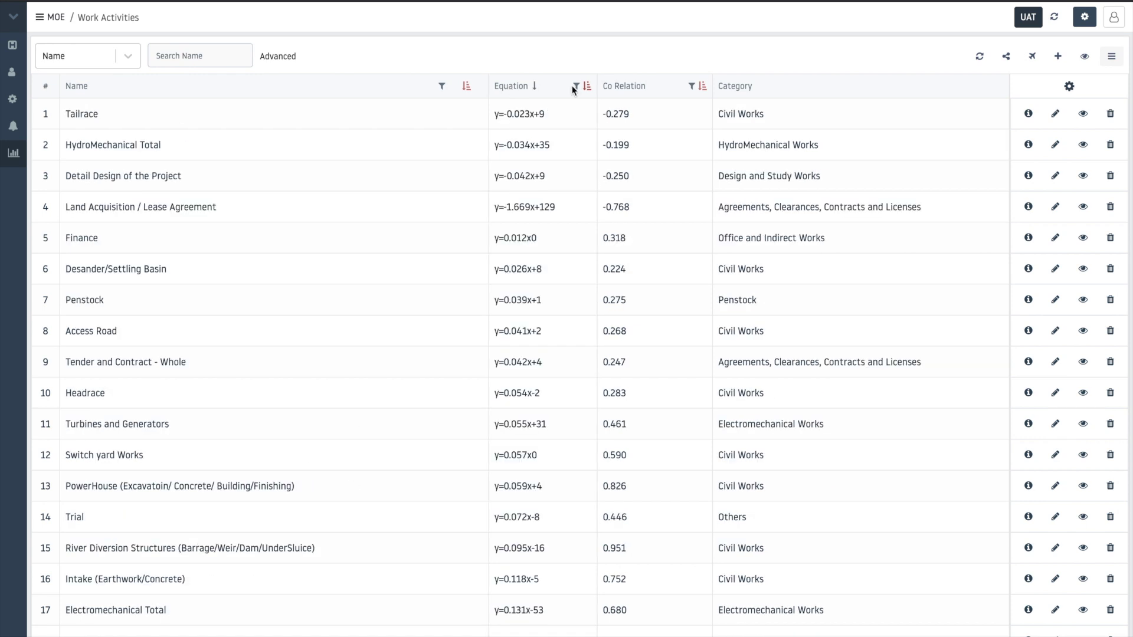
pyautogui.click(624, 86)
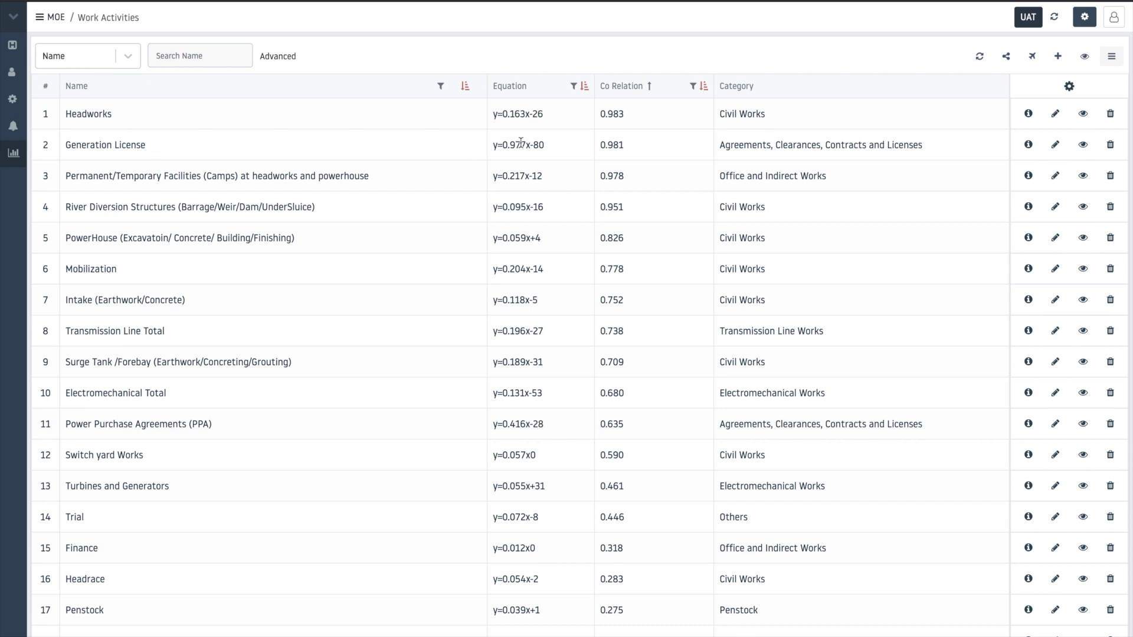
# View the Headworks activity's project schedules and sort them numerically by equated percentage deviation, highest first
pyautogui.click(1028, 114)
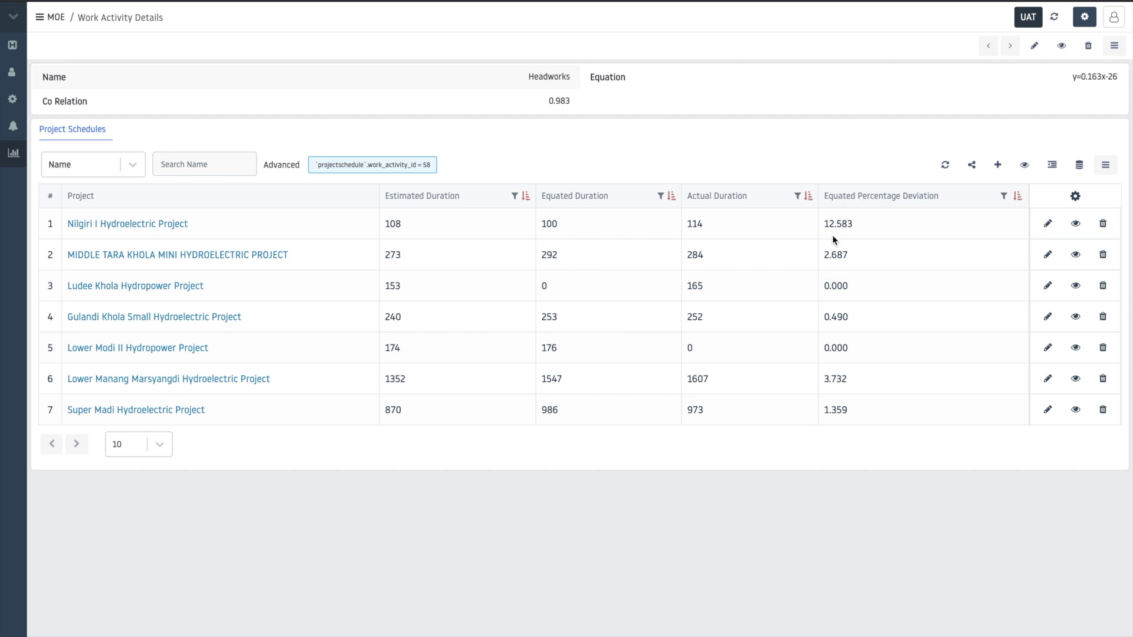
pyautogui.click(837, 200)
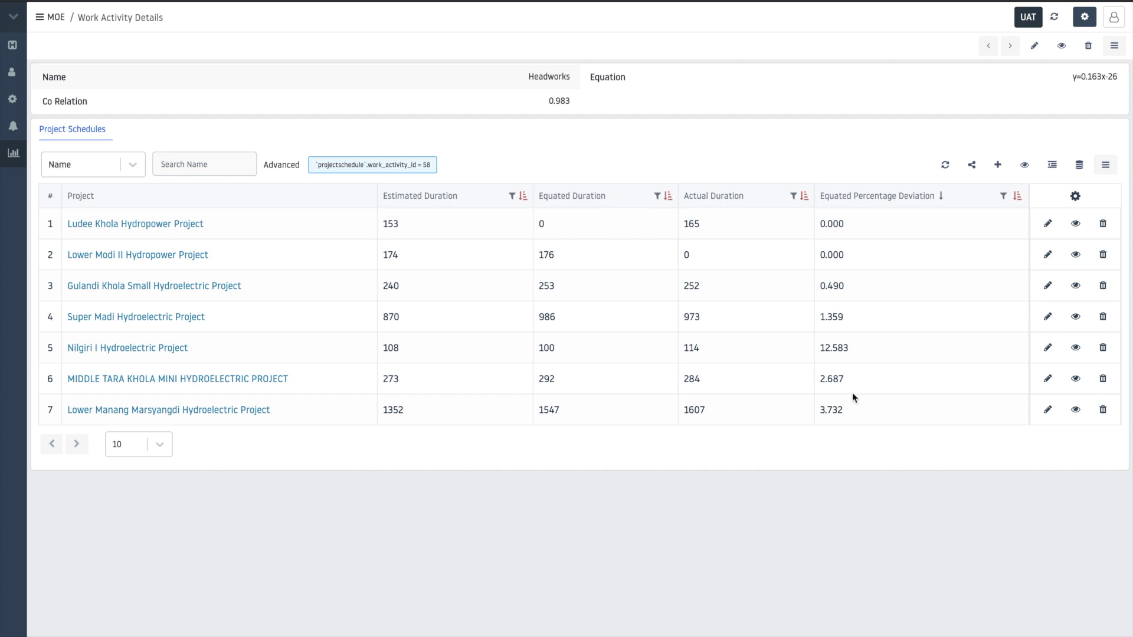
pyautogui.click(1016, 196)
pyautogui.click(933, 233)
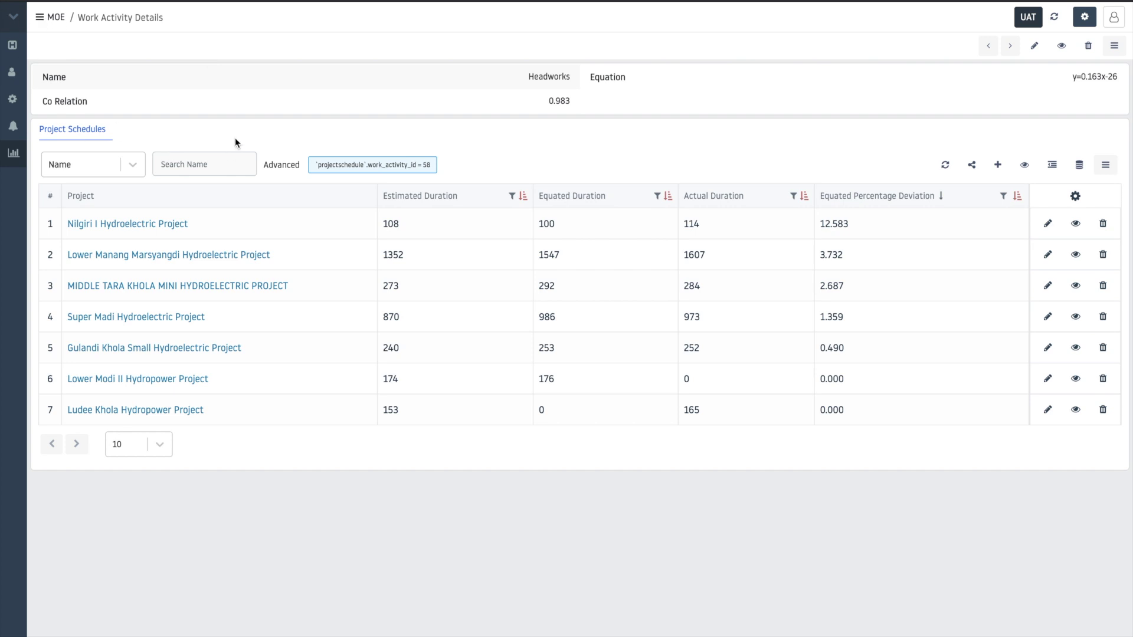
# Reopen /project/50 from the recent states and show its project schedules
pyautogui.click(8, 47)
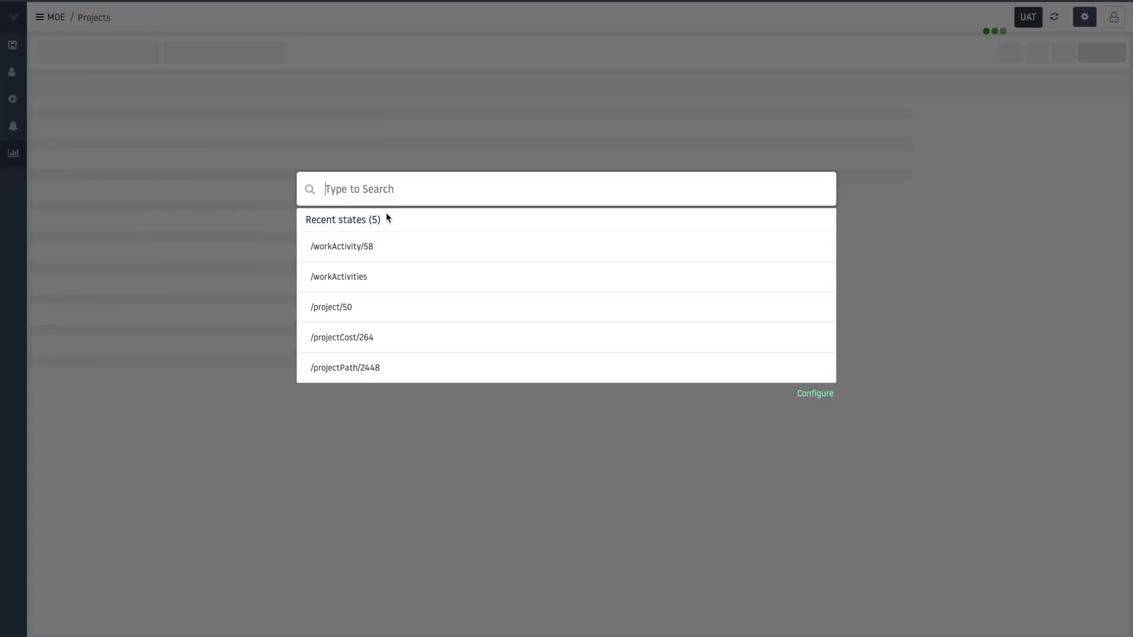
pyautogui.click(365, 311)
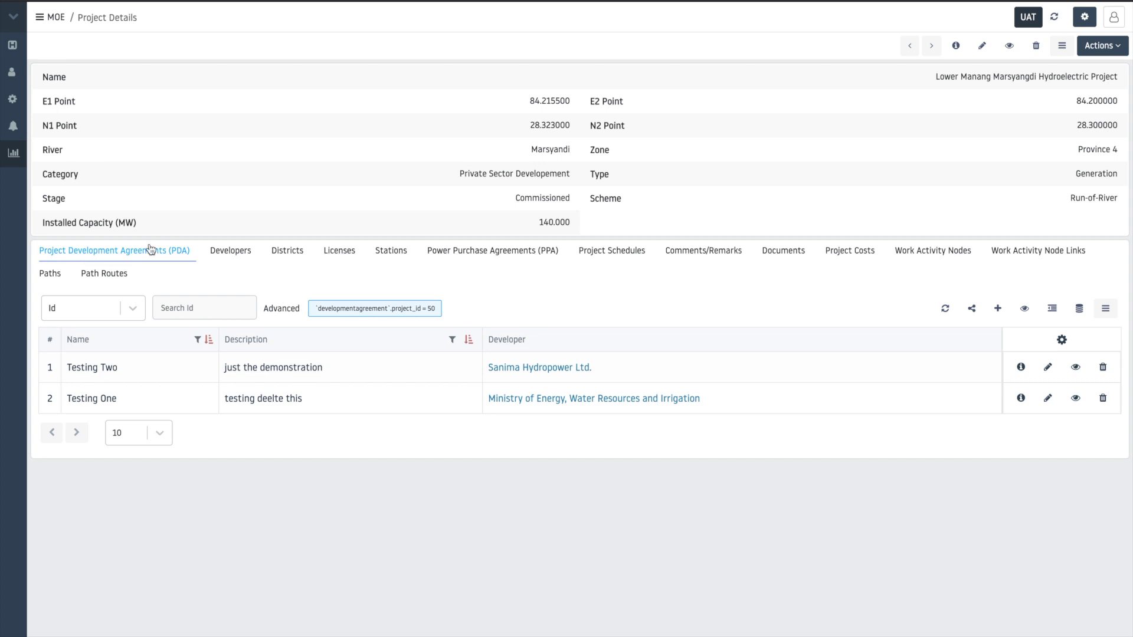
pyautogui.click(619, 253)
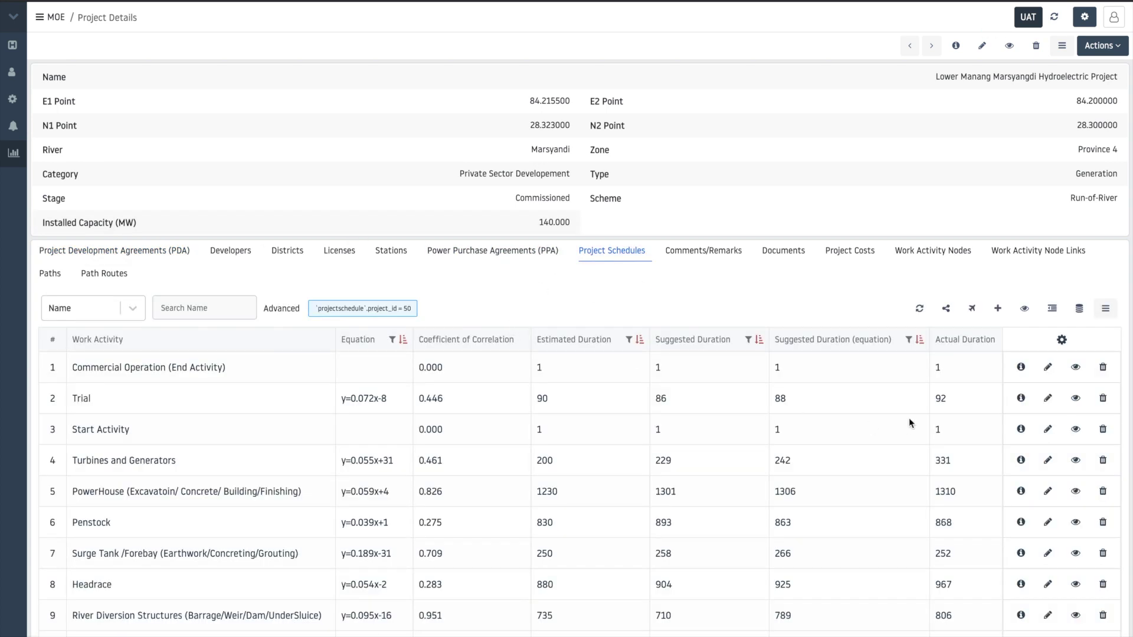
# Calculate the slopes for all activities and sort the project schedules by equation in ascending order
pyautogui.click(974, 314)
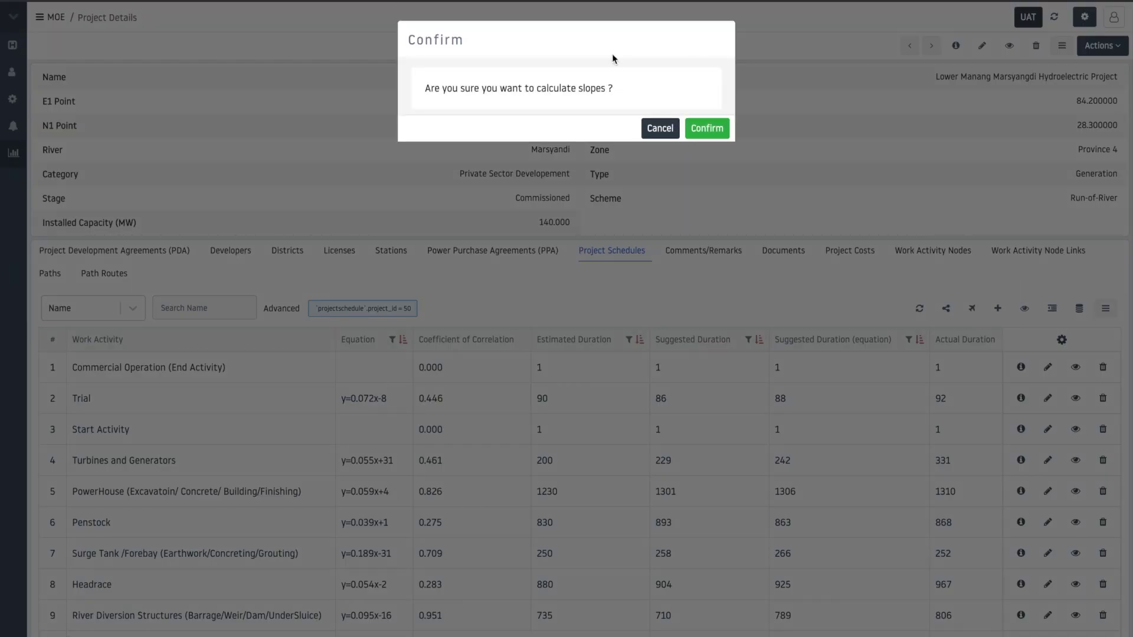
pyautogui.click(721, 133)
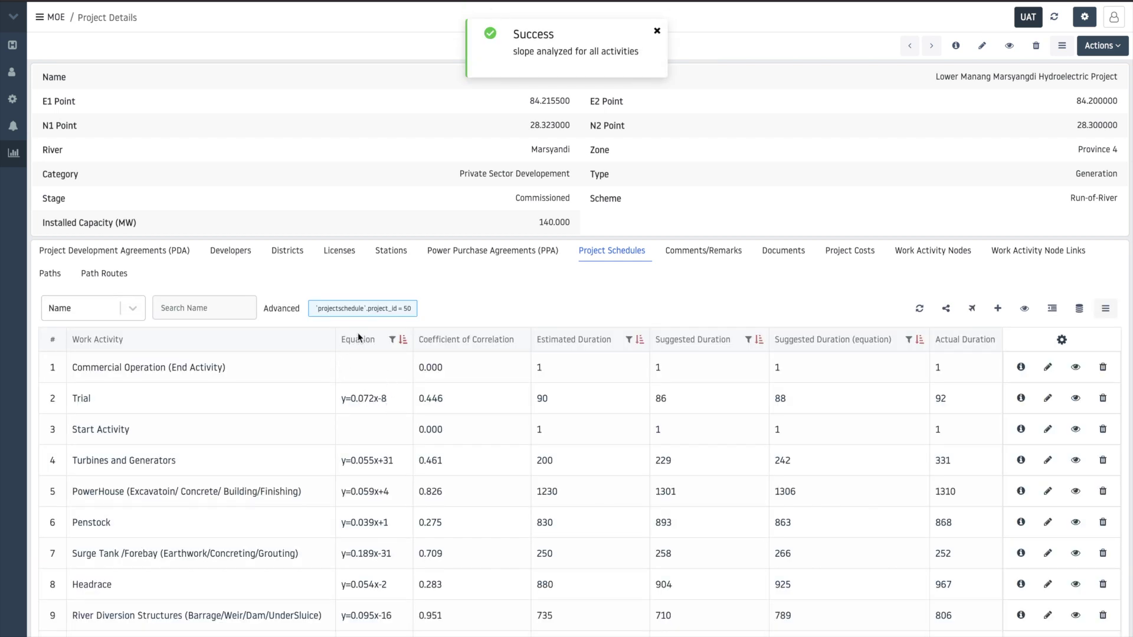
pyautogui.click(358, 341)
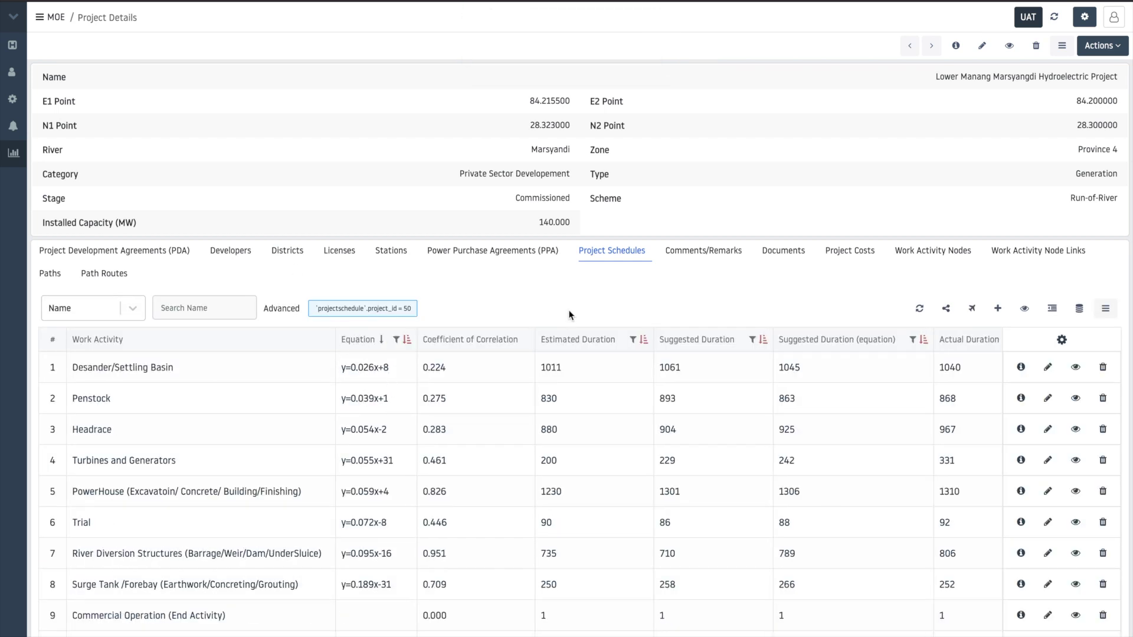
# Run a further action on the project record and confirm it
pyautogui.click(1066, 44)
pyautogui.click(1033, 80)
pyautogui.click(707, 128)
# Review the schedules' estimated, suggested and equation suggested durations and dates, and sort the activities by equation in descending order
pyautogui.scroll(-1, 586, 450)
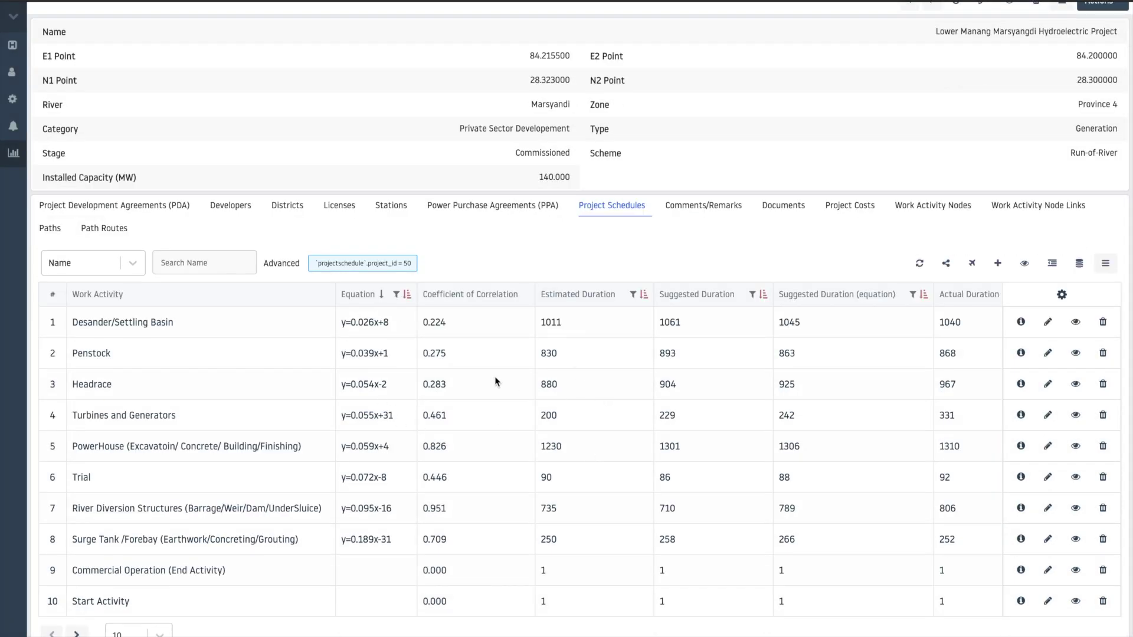
pyautogui.hscroll(2, 806, 426)
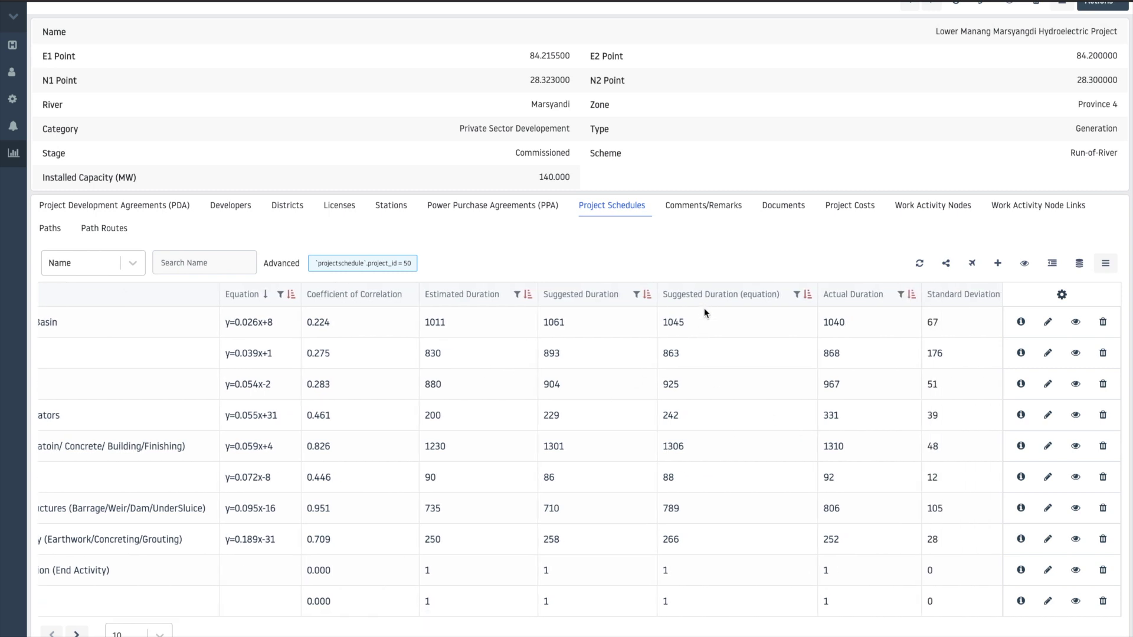
pyautogui.hscroll(8, 720, 582)
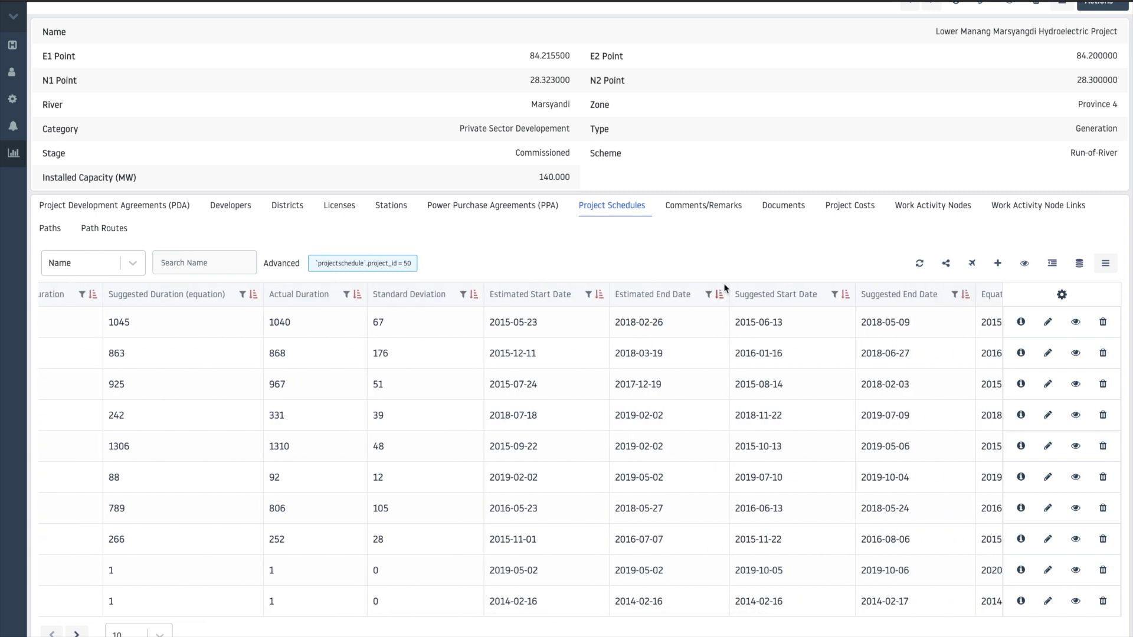
pyautogui.hscroll(6, 828, 312)
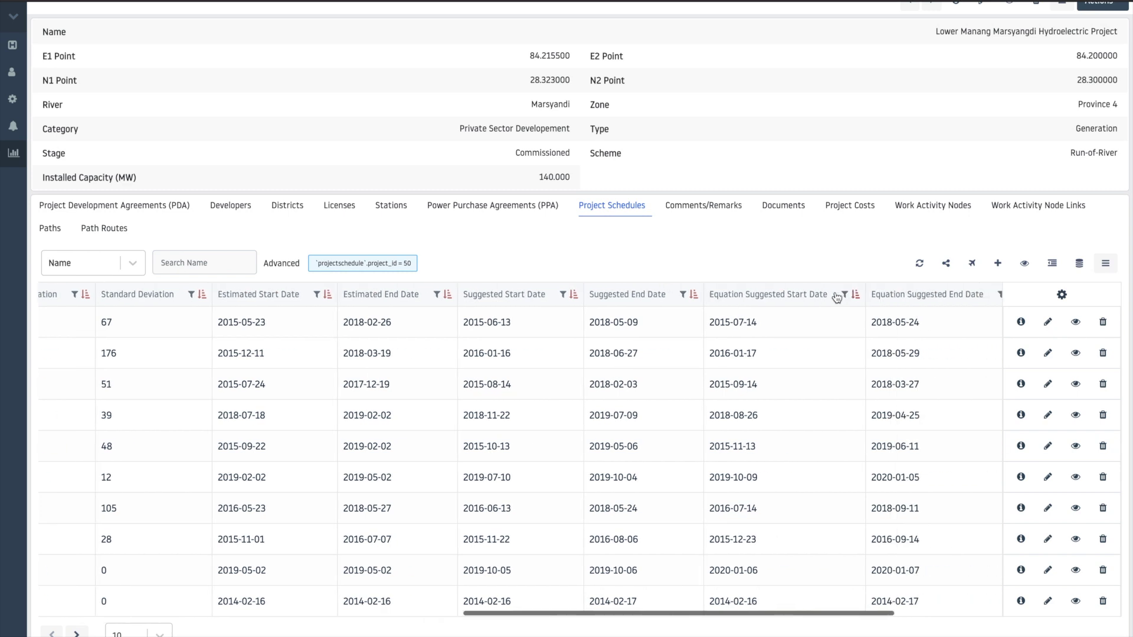
pyautogui.hscroll(-15, 805, 482)
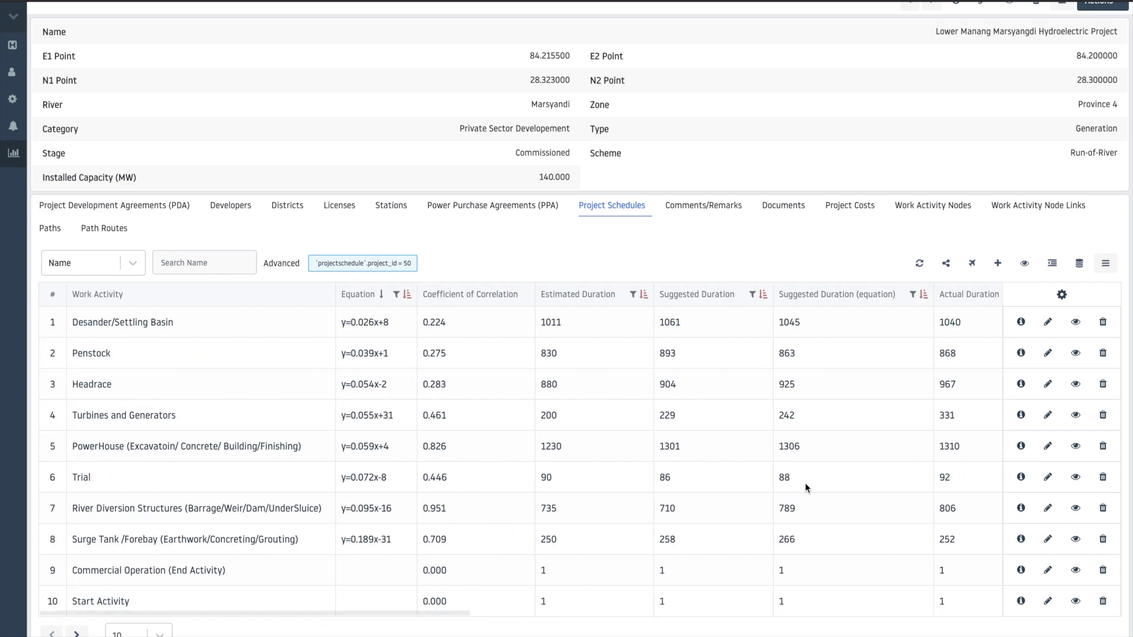
pyautogui.scroll(1, 674, 87)
pyautogui.scroll(-1, 886, 223)
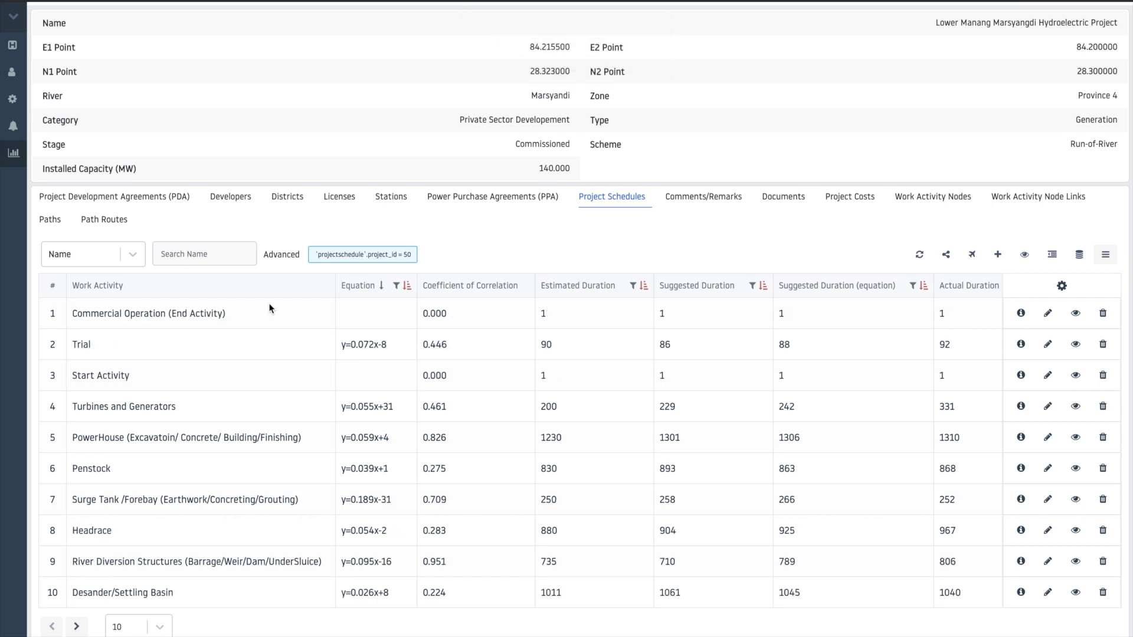
pyautogui.click(369, 286)
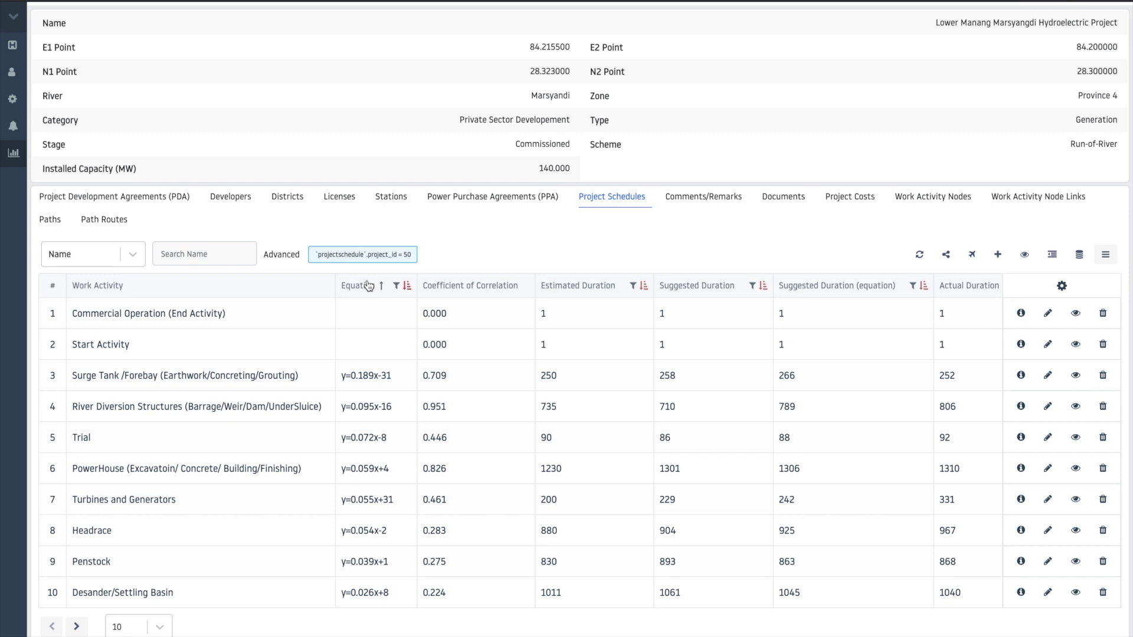
pyautogui.click(369, 286)
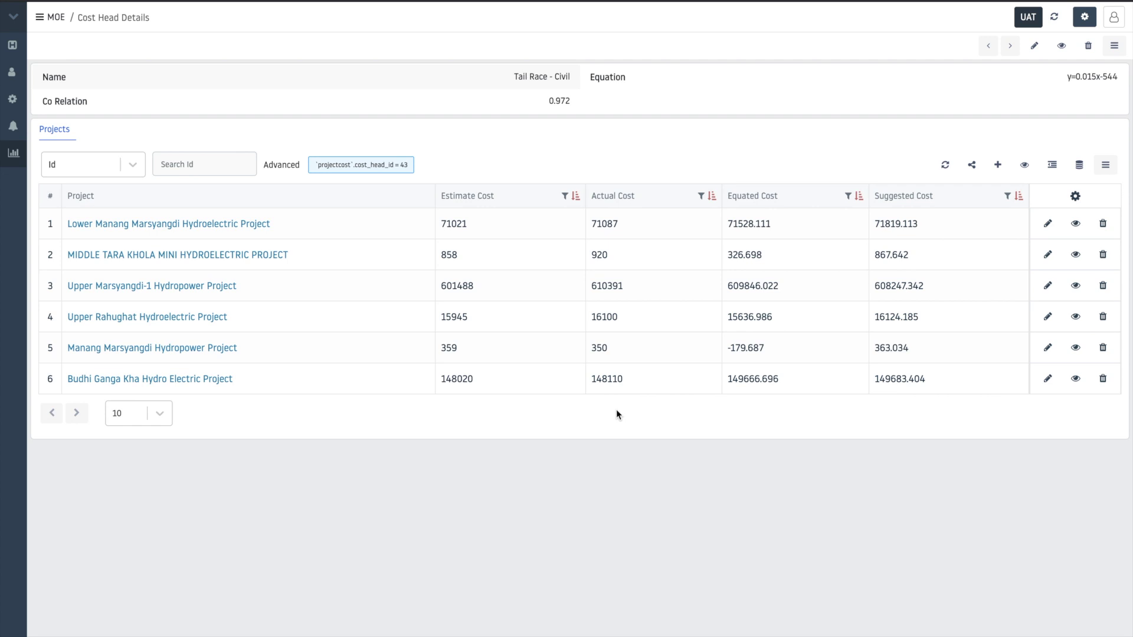
# Bring up the list of MOE modules from the Tail Race - Civil cost head details
pyautogui.click(13, 153)
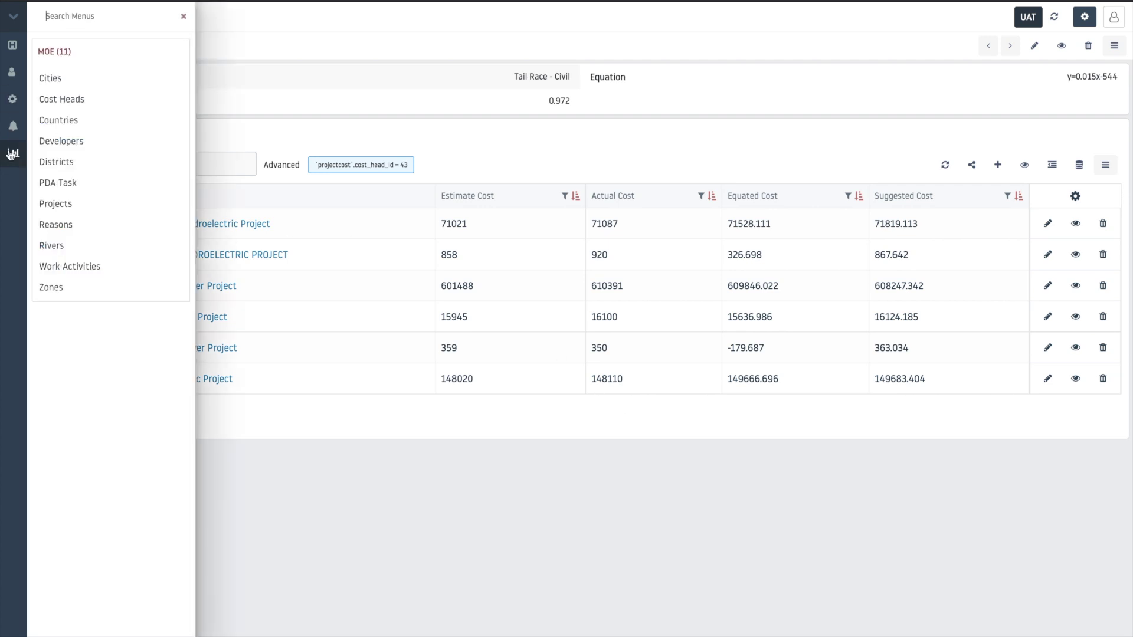